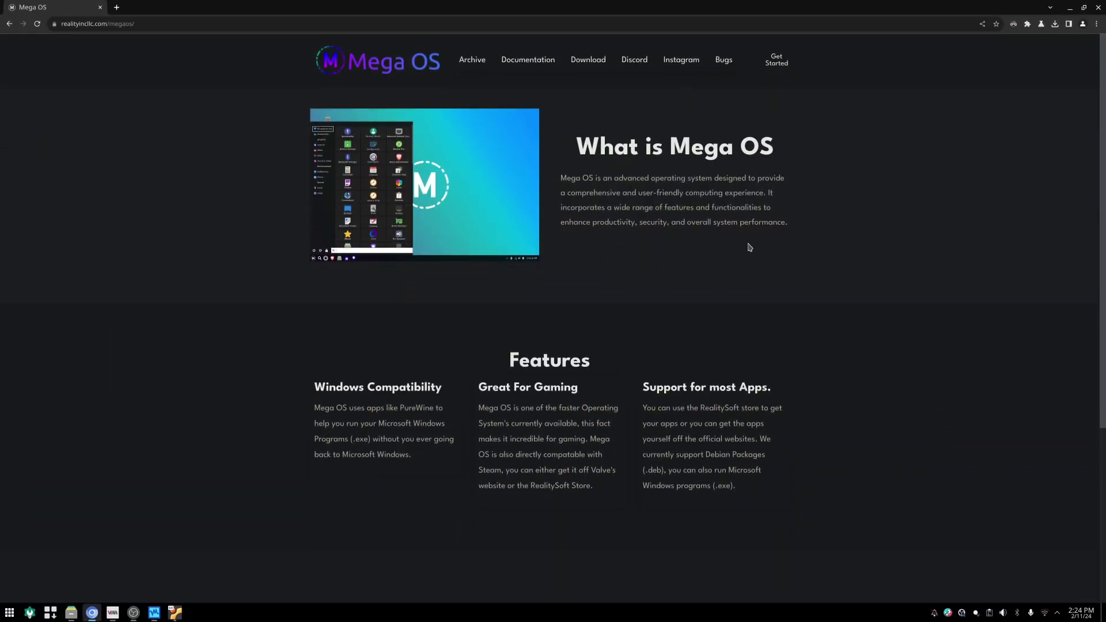
Highlight passages of the Mega OS home page description: PureWine, Windows programs and gaming compatibility.
{"action": "left_click_drag", "start_coordinate": [613, 178], "coordinate": [722, 177]}
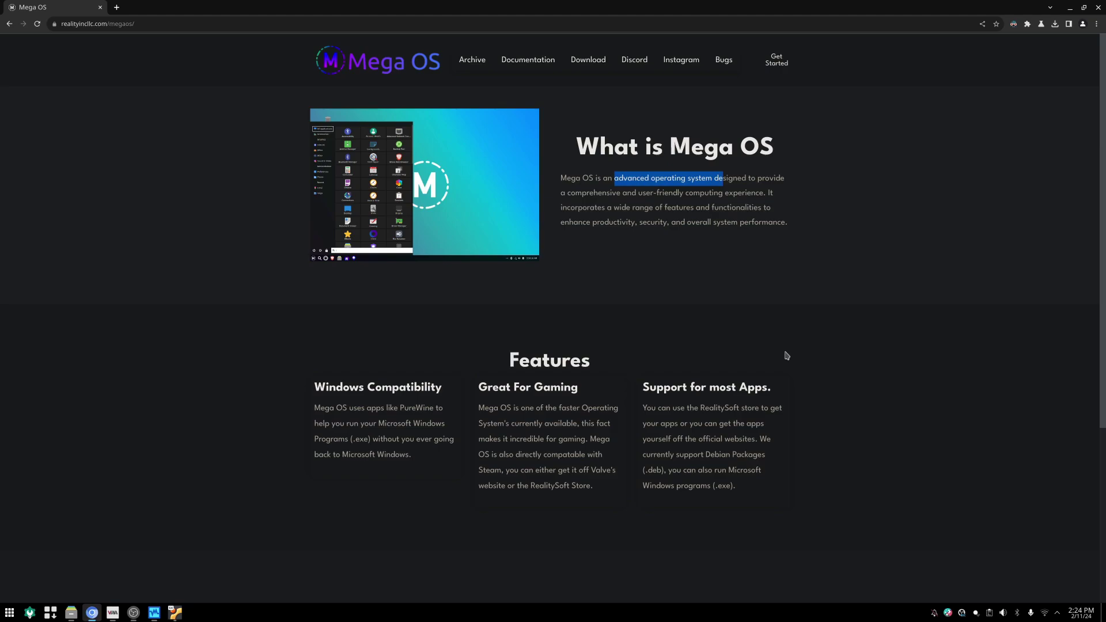
{"action": "left_click", "coordinate": [862, 342]}
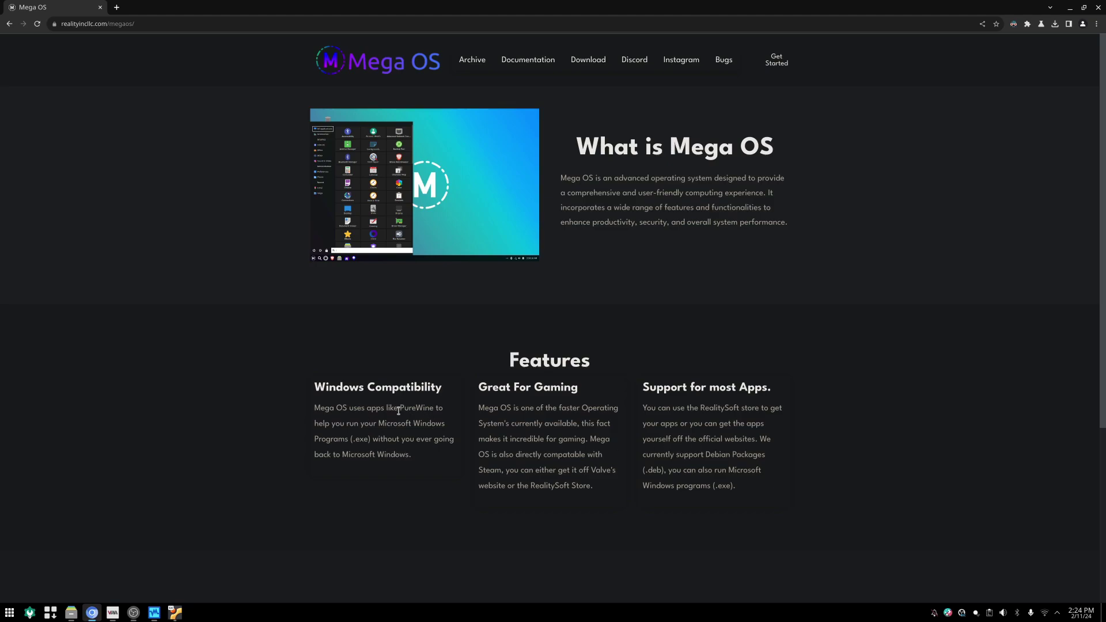
{"action": "left_click_drag", "start_coordinate": [403, 408], "coordinate": [436, 407]}
{"action": "left_click", "coordinate": [437, 407]}
{"action": "double_click", "coordinate": [413, 408]}
{"action": "left_click", "coordinate": [445, 411]}
{"action": "left_click_drag", "start_coordinate": [323, 424], "coordinate": [433, 423]}
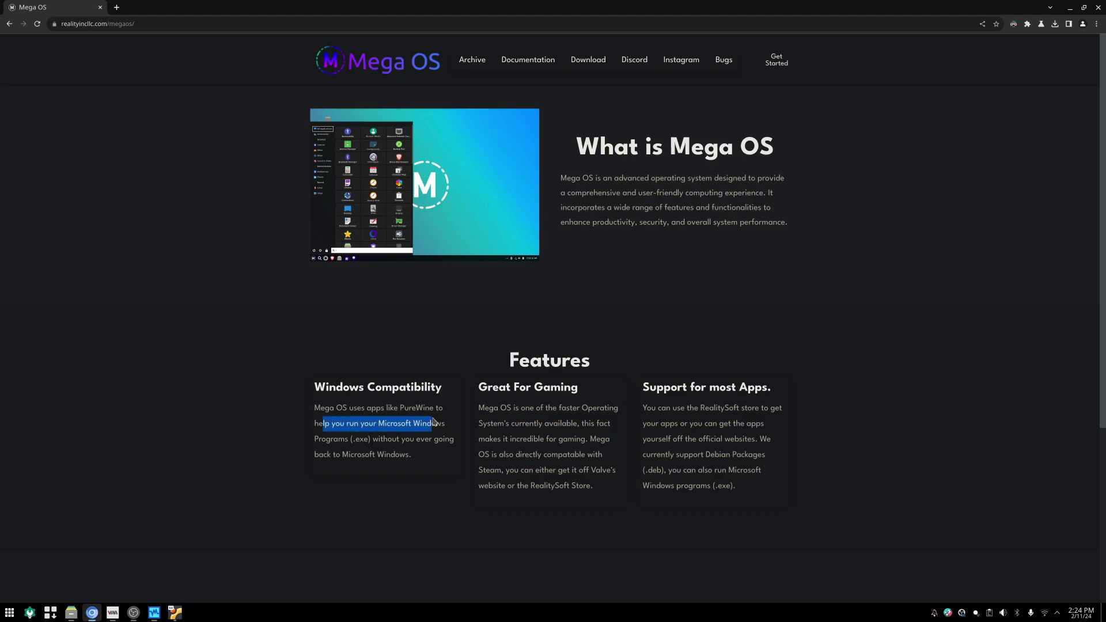
{"action": "left_click", "coordinate": [317, 442]}
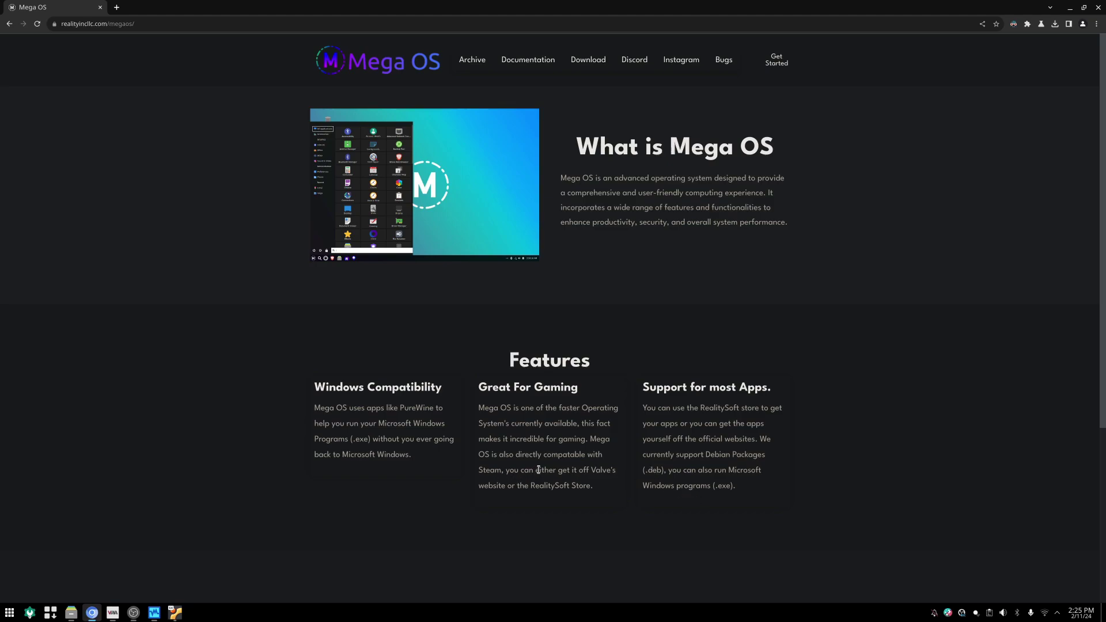
{"action": "left_click_drag", "start_coordinate": [505, 427], "coordinate": [594, 455]}
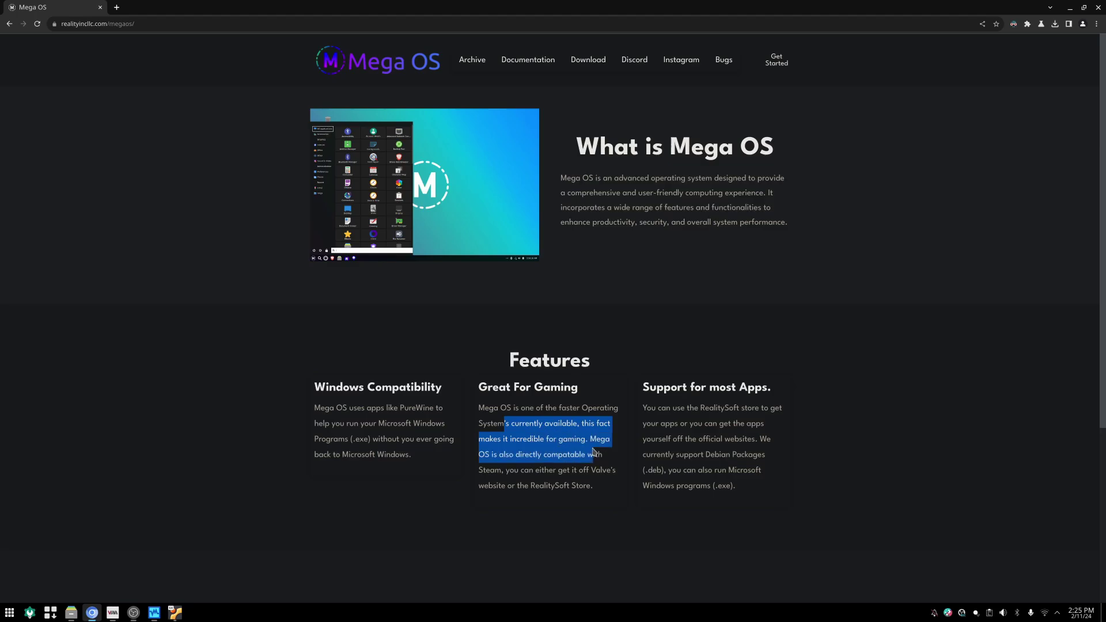
{"action": "left_click", "coordinate": [545, 436]}
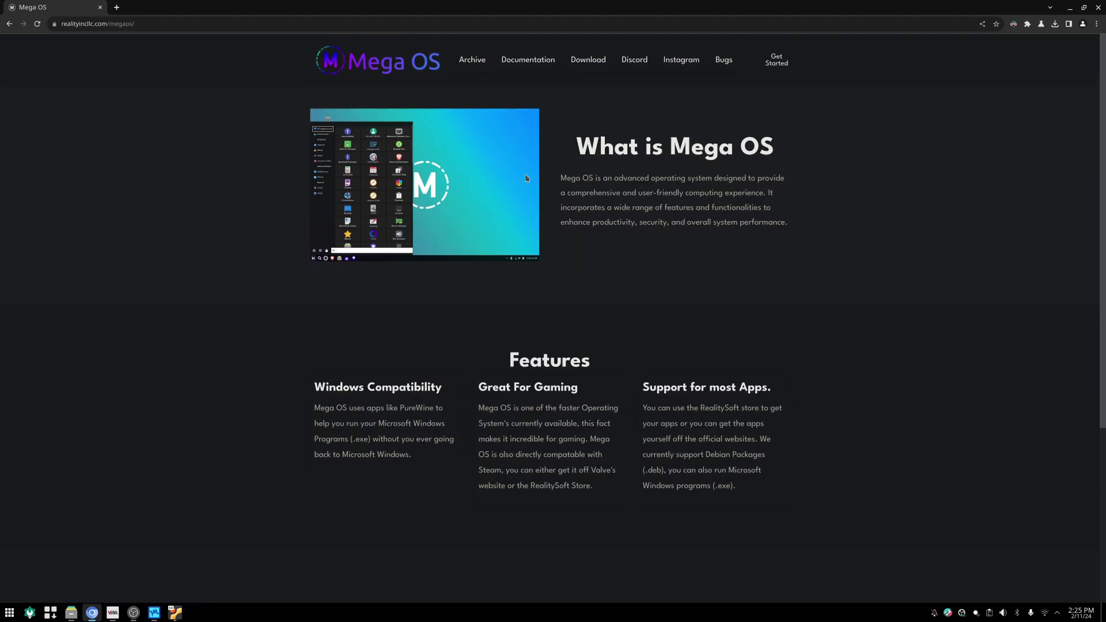
Browse the RealitySoft documentation blog and the Mega OS download page's hardware requirements.
{"action": "left_click", "coordinate": [526, 59]}
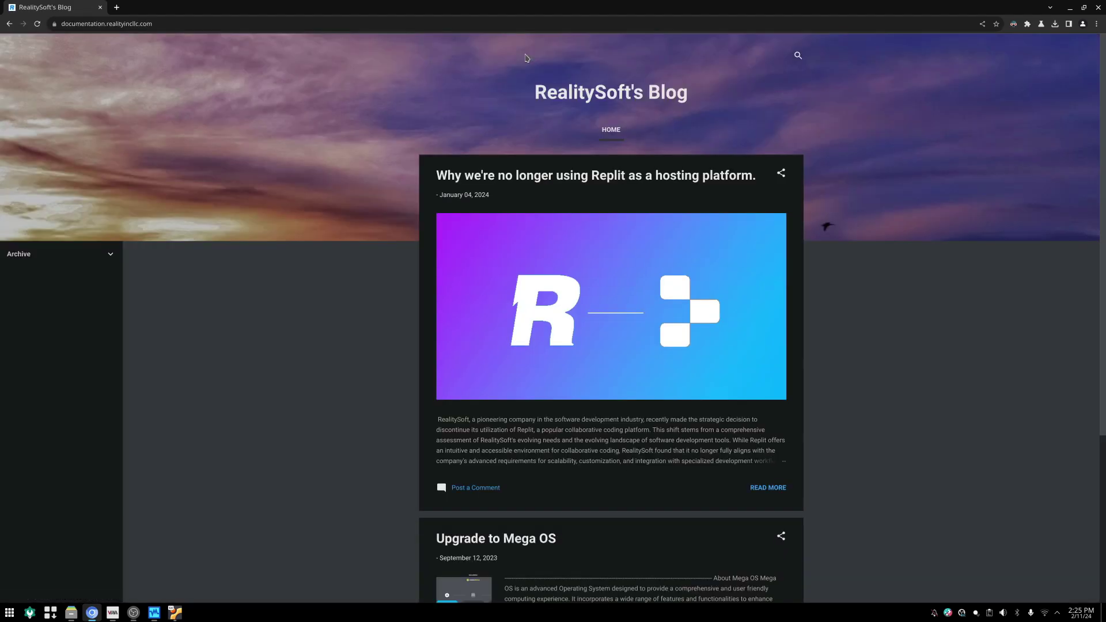
{"action": "scroll", "coordinate": [578, 391], "scroll_direction": "down", "scroll_amount": 3}
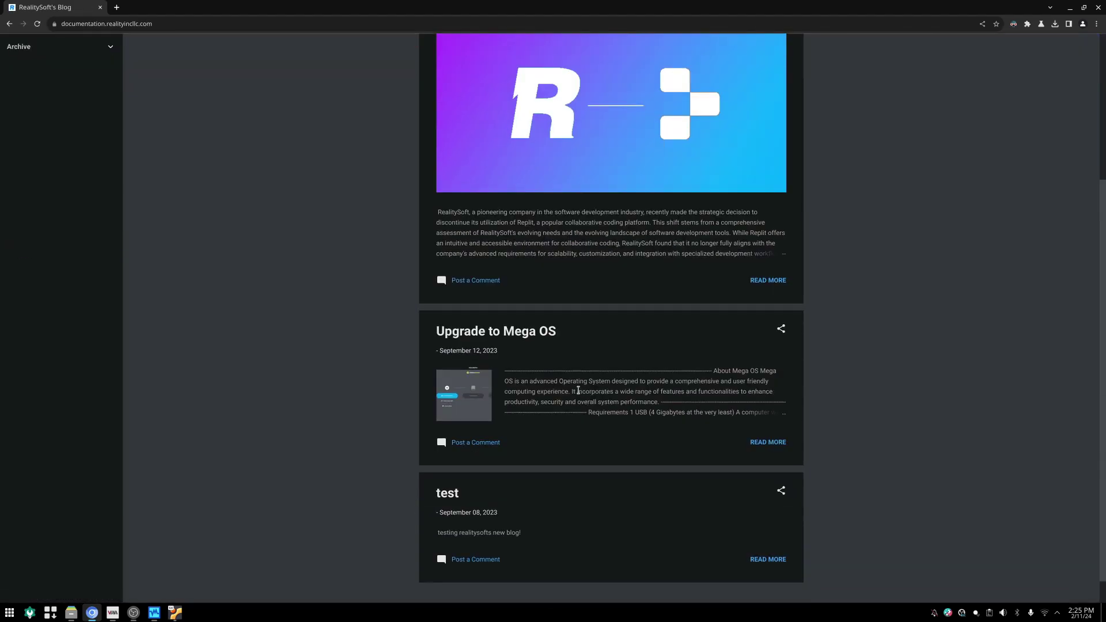
{"action": "scroll", "coordinate": [571, 436], "scroll_direction": "down", "scroll_amount": 1}
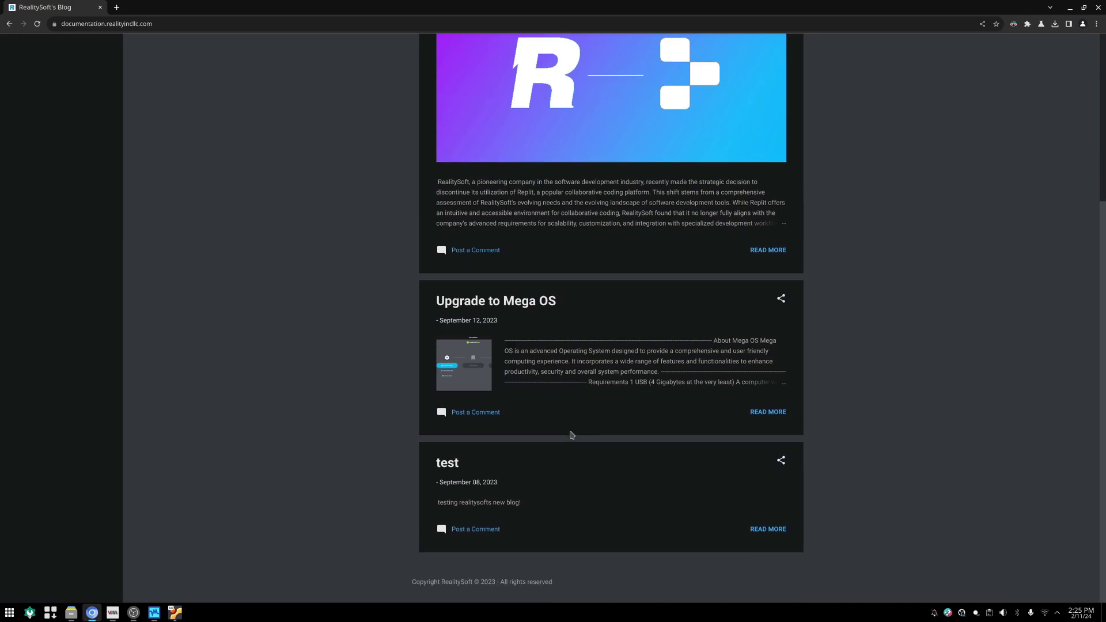
{"action": "scroll", "coordinate": [571, 436], "scroll_direction": "up", "scroll_amount": 4}
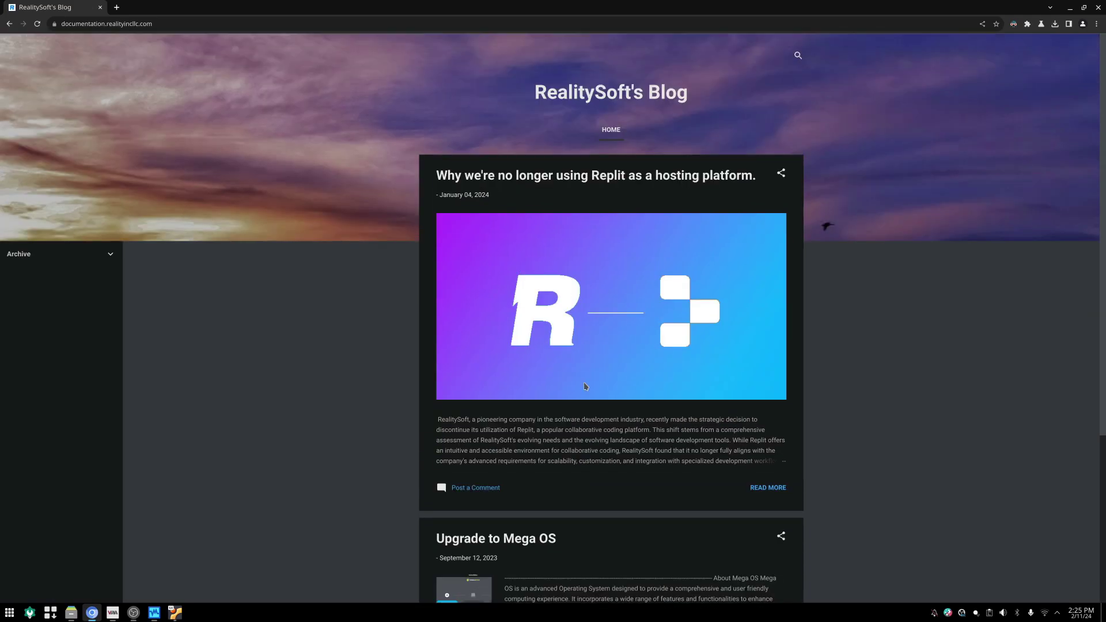
{"action": "left_click", "coordinate": [6, 25]}
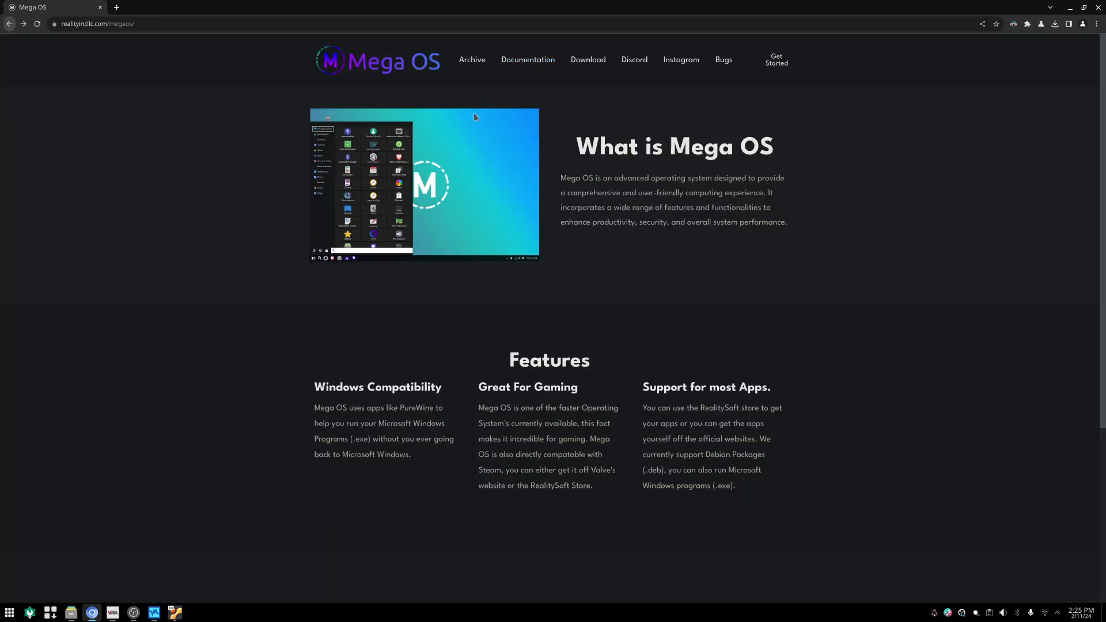
{"action": "left_click", "coordinate": [596, 62]}
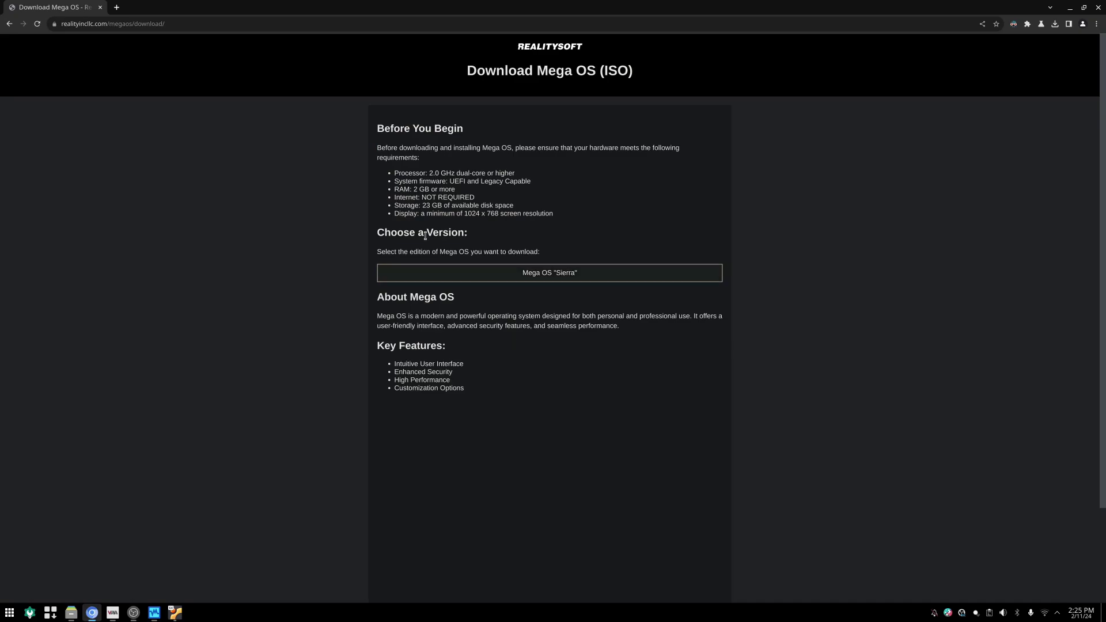
{"action": "left_click_drag", "start_coordinate": [388, 184], "coordinate": [584, 208]}
{"action": "left_click", "coordinate": [584, 207]}
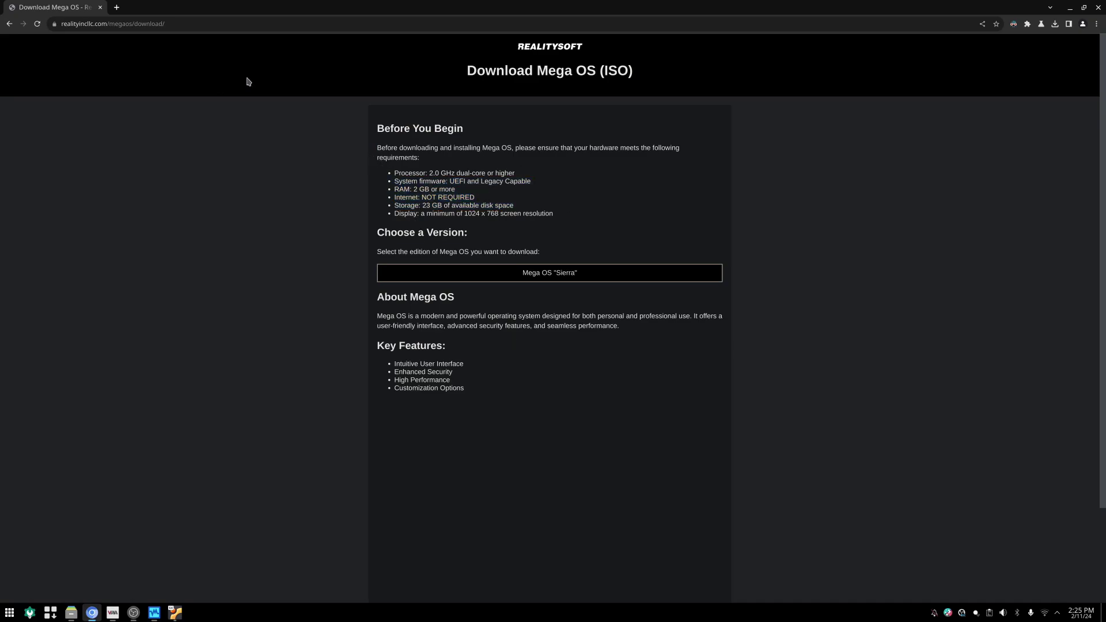
{"action": "left_click", "coordinate": [9, 24]}
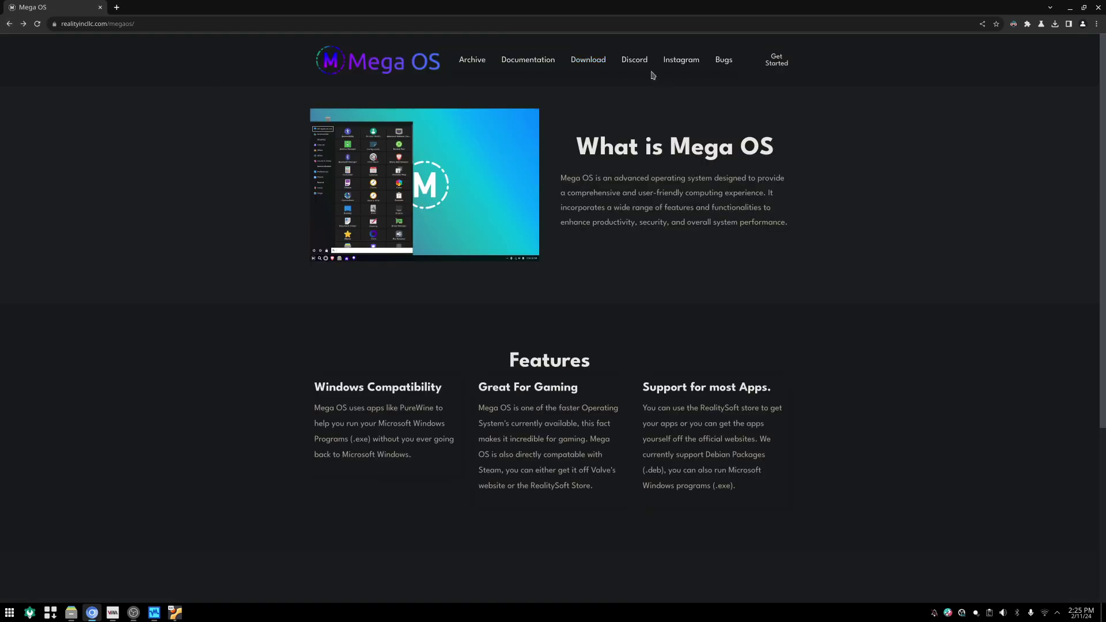
Revisit the documentation blog, then view the bug-report page and the Upgrade to Mega OS guide.
{"action": "left_click", "coordinate": [527, 60]}
{"action": "scroll", "coordinate": [525, 253], "scroll_direction": "down", "scroll_amount": 5}
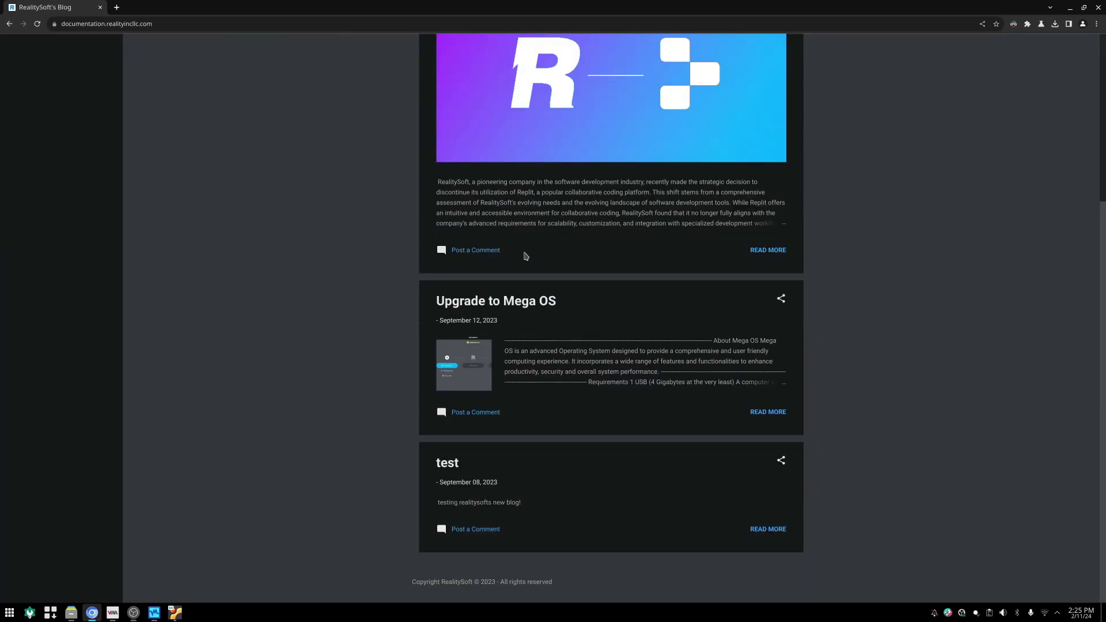
{"action": "scroll", "coordinate": [502, 286], "scroll_direction": "up", "scroll_amount": 5}
{"action": "left_click", "coordinate": [10, 24]}
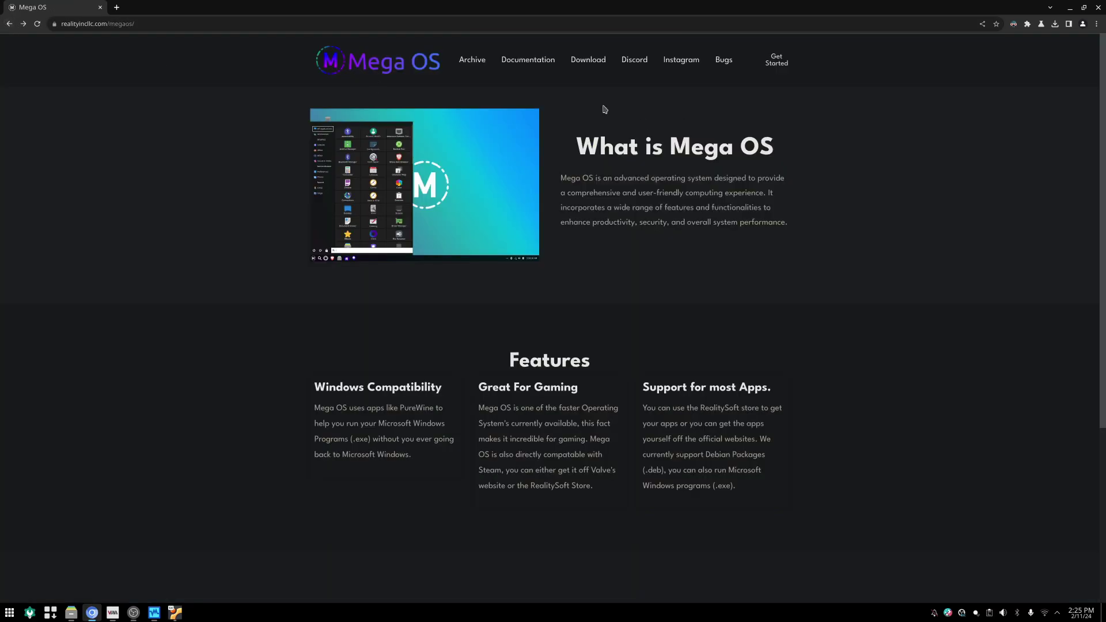
{"action": "left_click", "coordinate": [724, 60]}
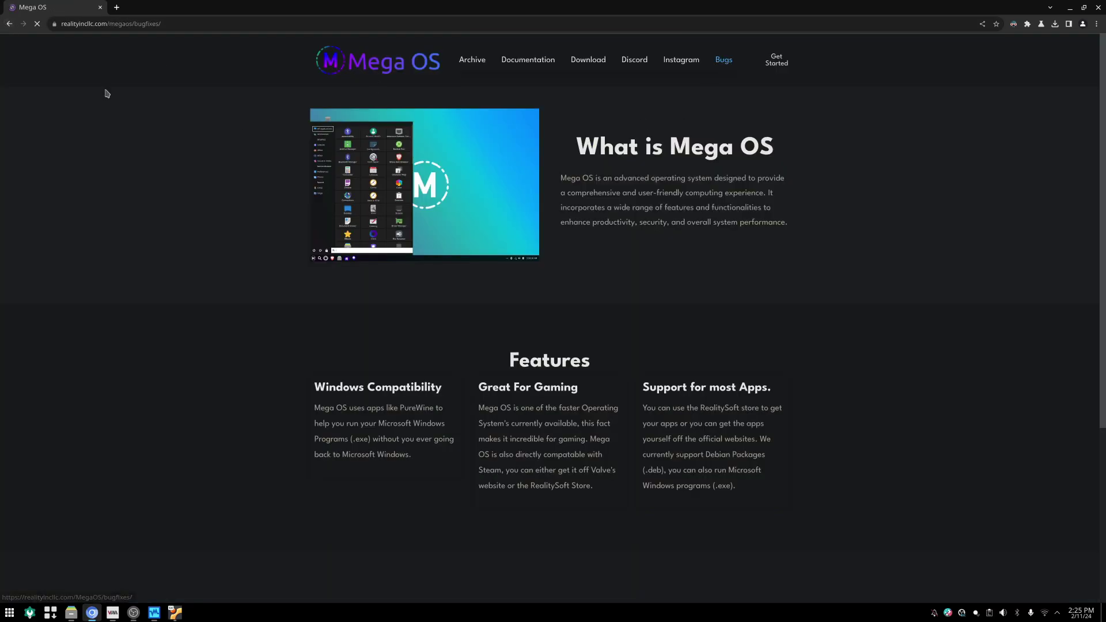
{"action": "right_click", "coordinate": [7, 22]}
{"action": "left_click", "coordinate": [8, 23]}
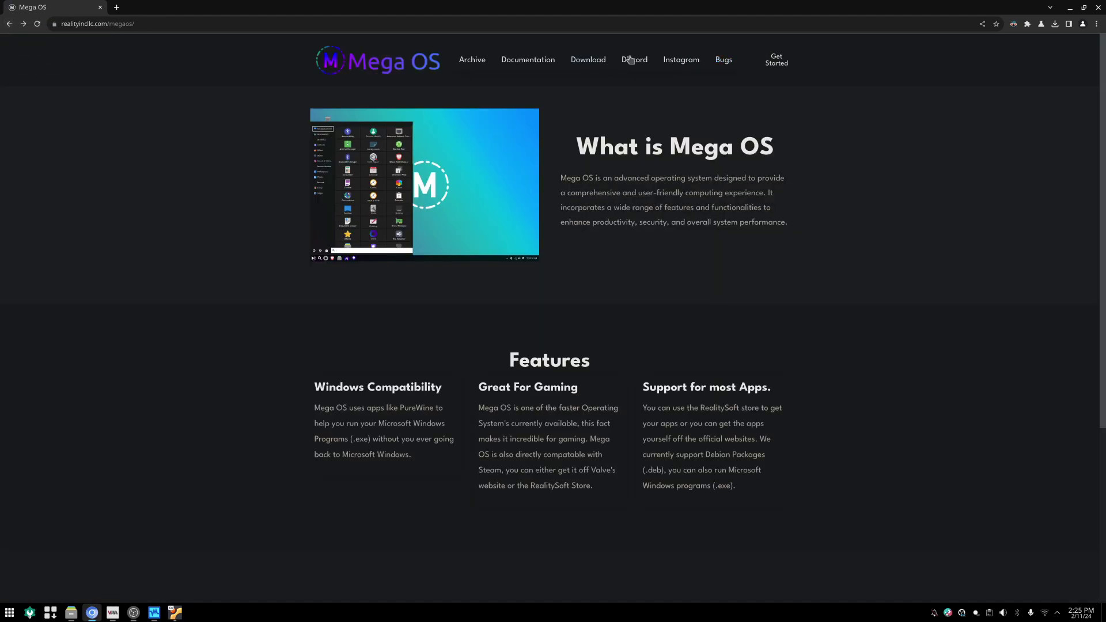
{"action": "left_click", "coordinate": [785, 63]}
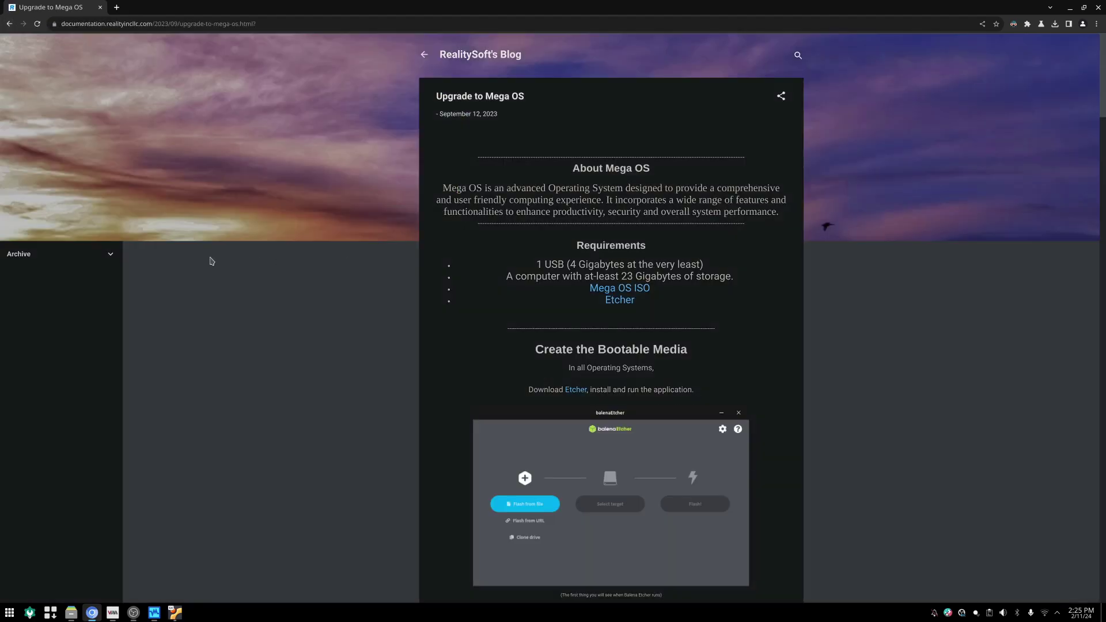
{"action": "mouse_move", "coordinate": [0, 0]}
{"action": "left_click", "coordinate": [11, 24]}
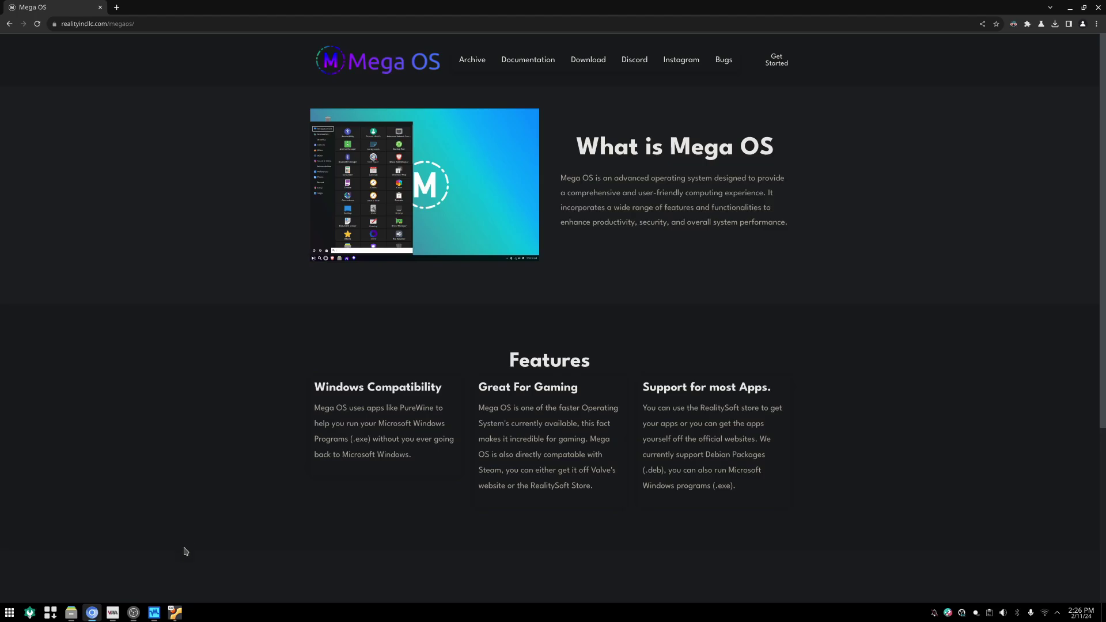
Show the megaos VM, accept English and the English (US) keyboard, and restart into Mega OS.
{"action": "left_click", "coordinate": [154, 613]}
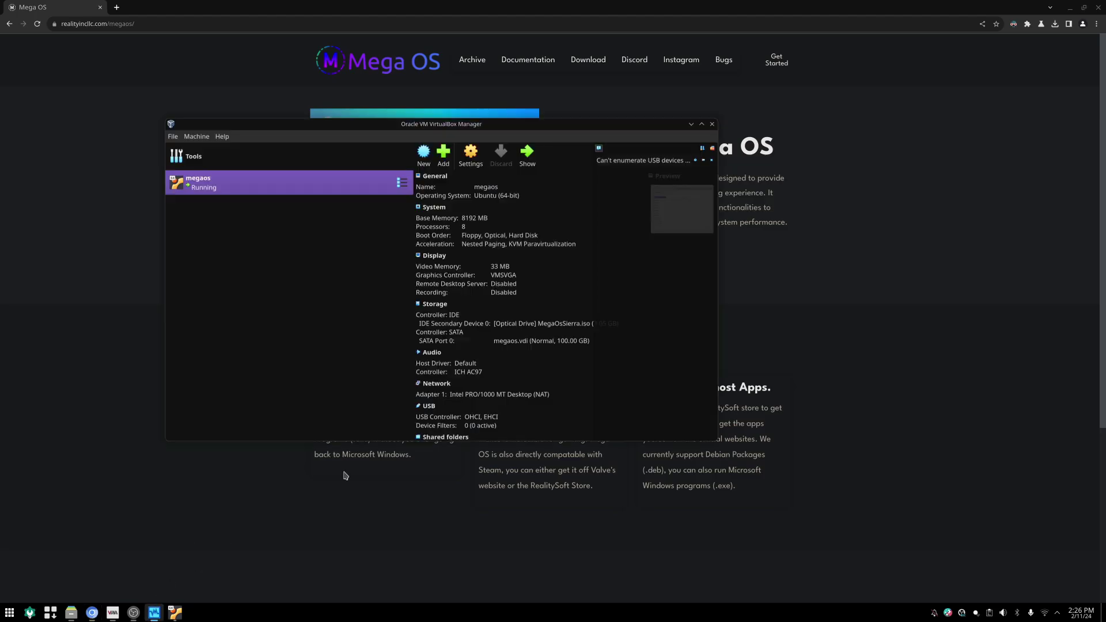
{"action": "left_click", "coordinate": [154, 613]}
{"action": "left_click", "coordinate": [175, 612]}
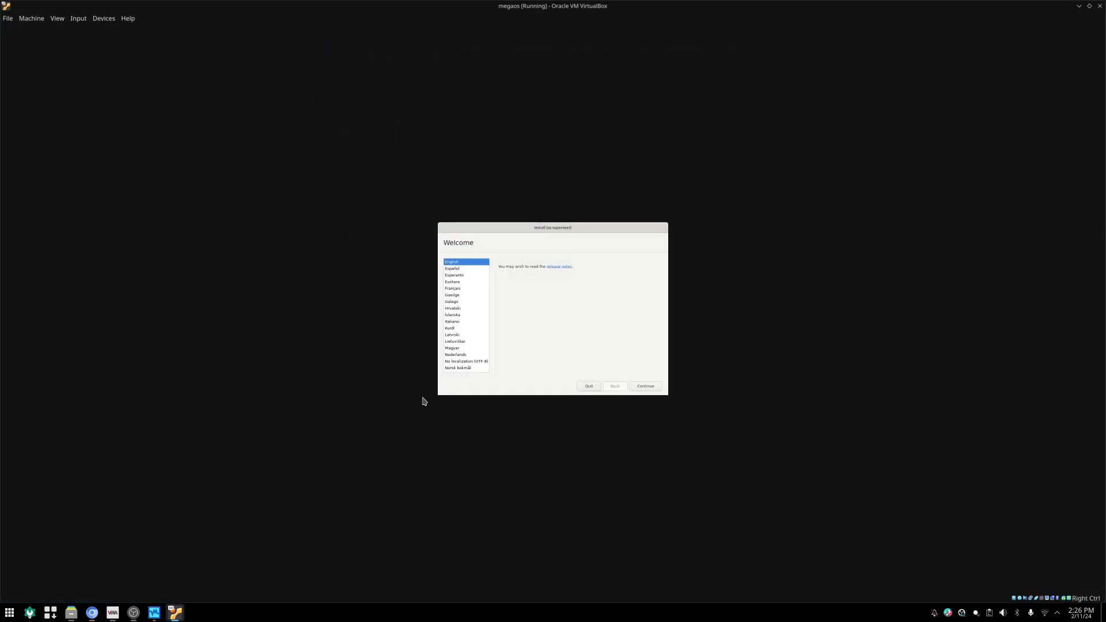
{"action": "left_click", "coordinate": [643, 389]}
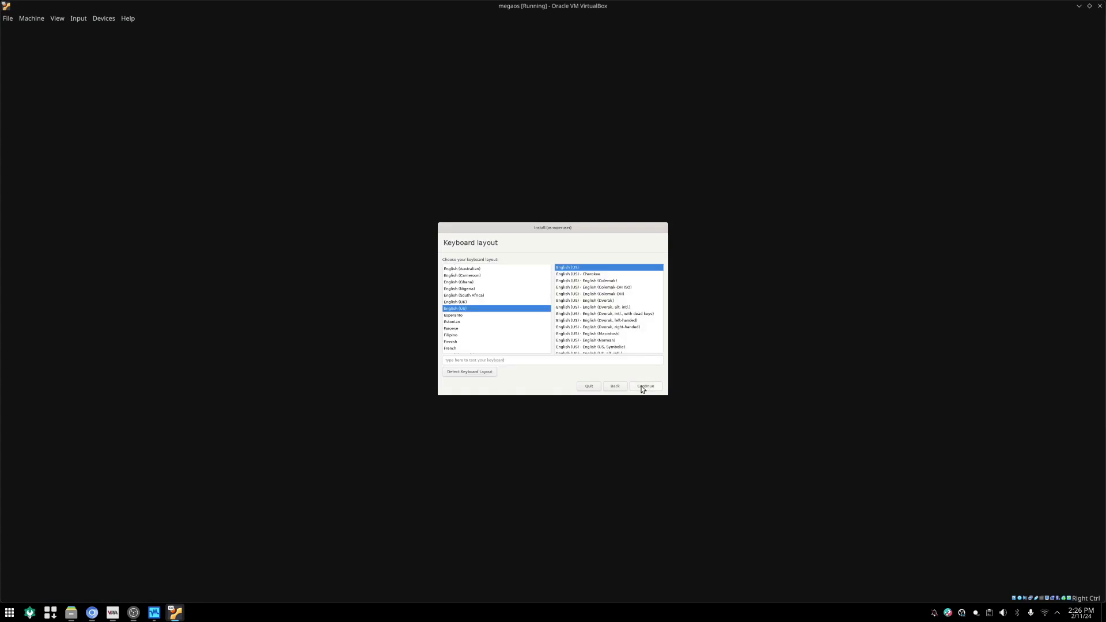
{"action": "left_click", "coordinate": [643, 389]}
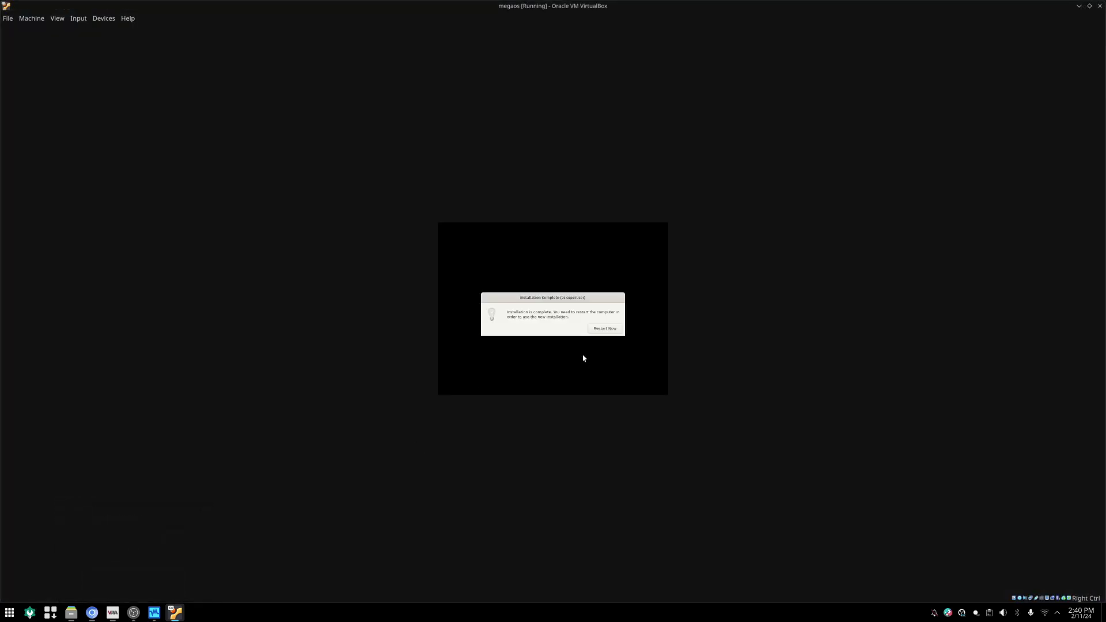
{"action": "left_click", "coordinate": [600, 326]}
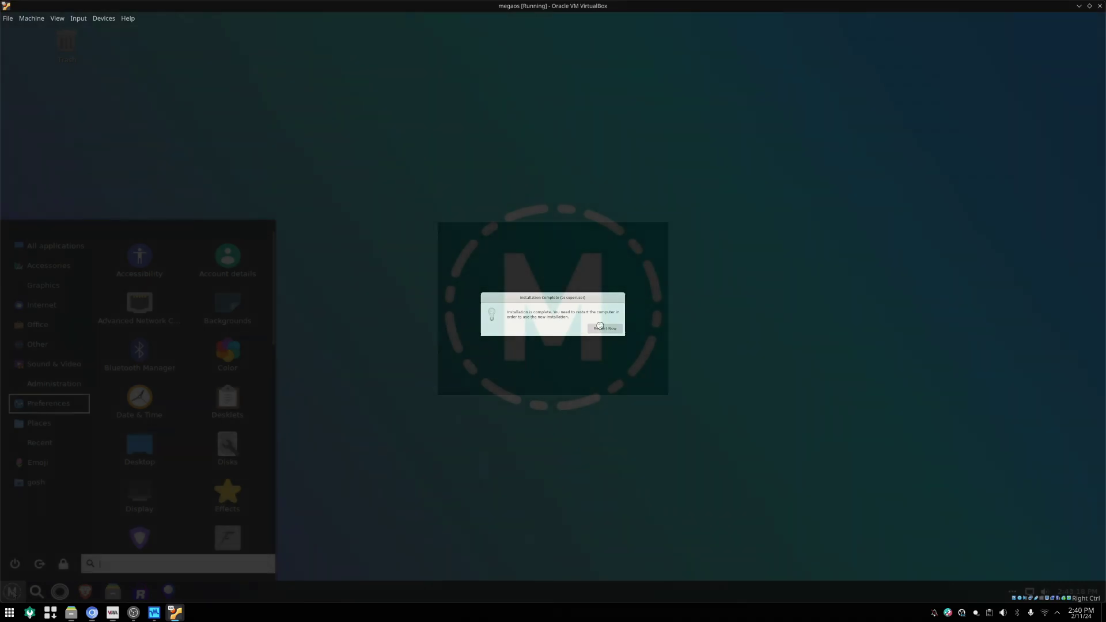
Open the Home folder in the file manager, view its About dialog, then close both.
{"action": "left_click", "coordinate": [12, 592]}
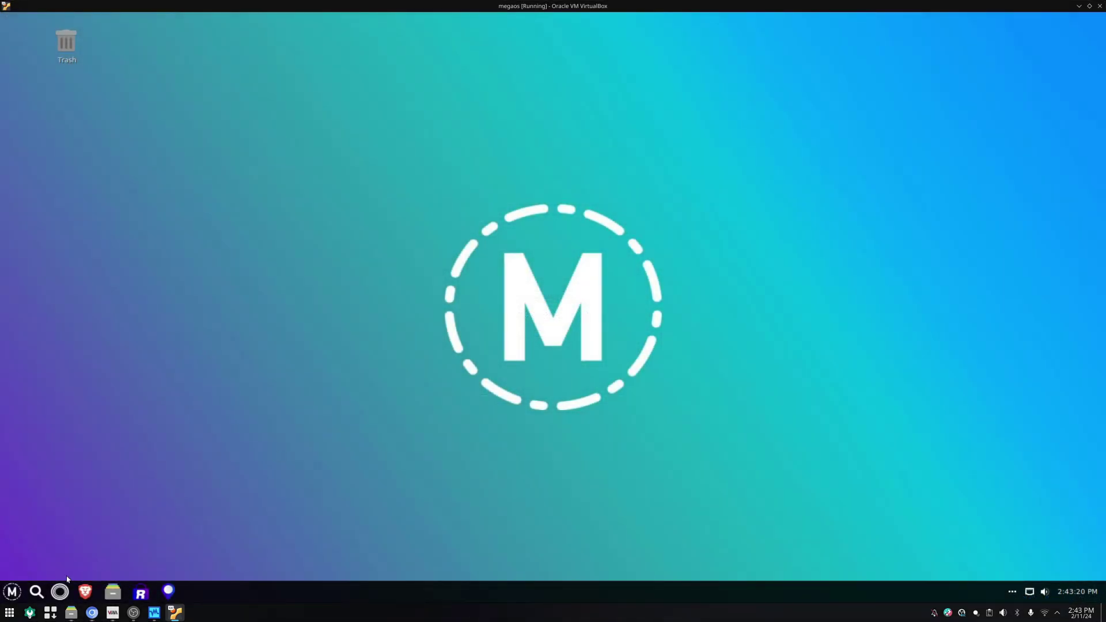
{"action": "left_click", "coordinate": [108, 590]}
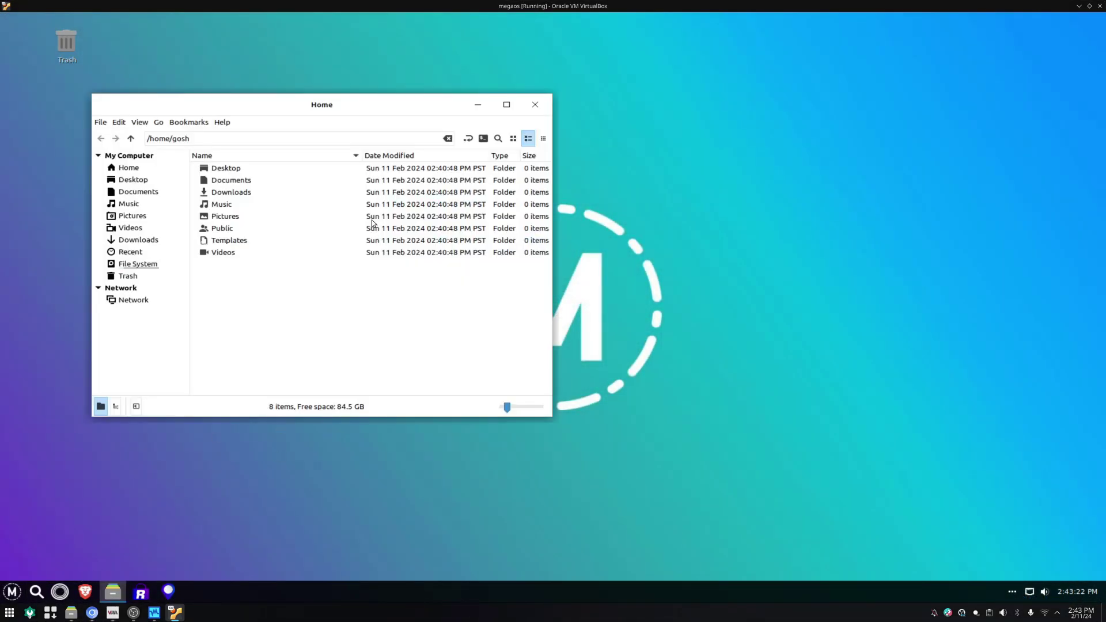
{"action": "left_click", "coordinate": [227, 123]}
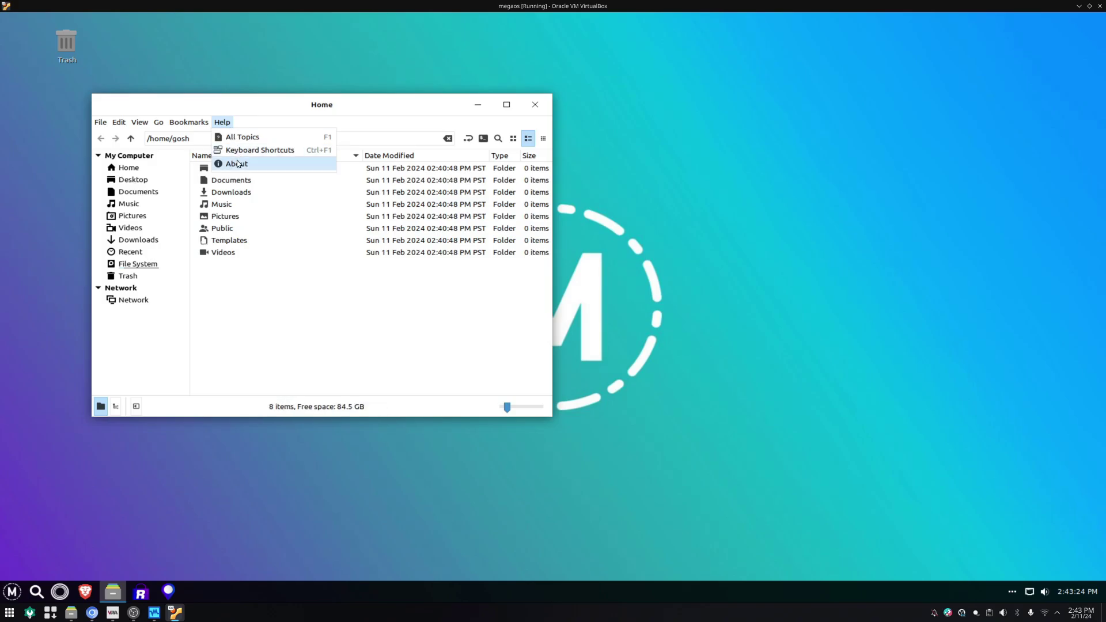
{"action": "left_click", "coordinate": [237, 164]}
{"action": "left_click", "coordinate": [433, 365]}
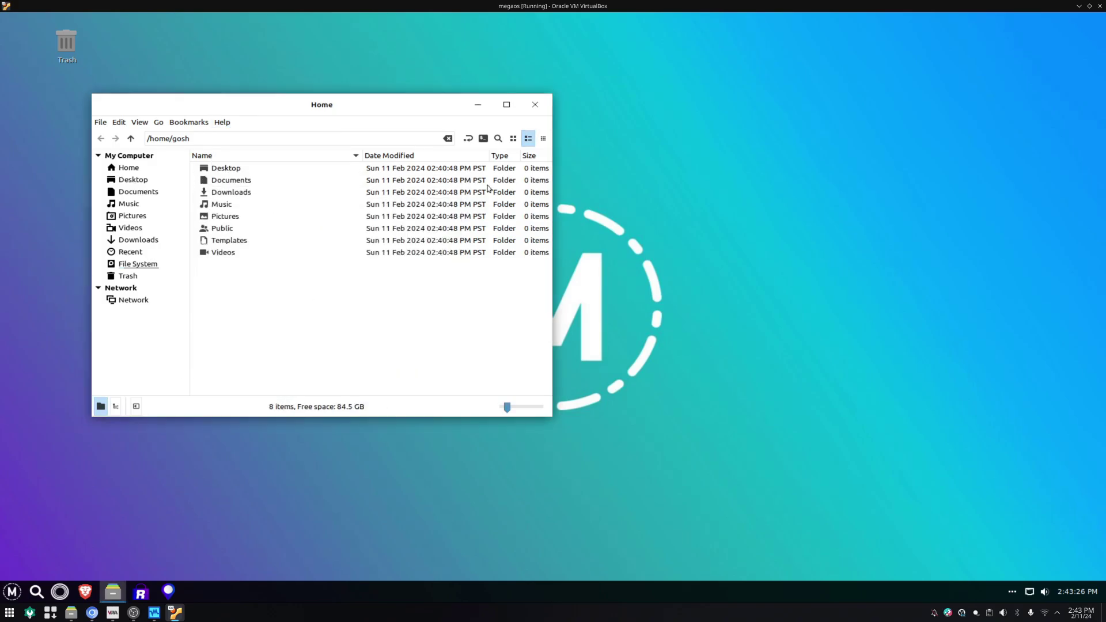
{"action": "left_click", "coordinate": [534, 105]}
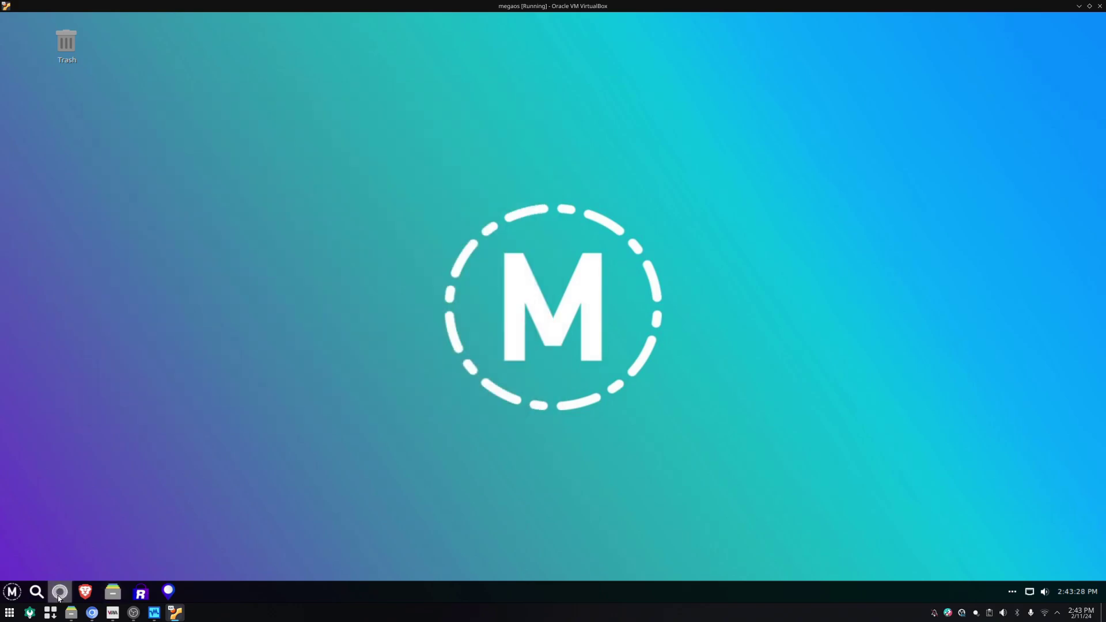
{"action": "left_click", "coordinate": [32, 602]}
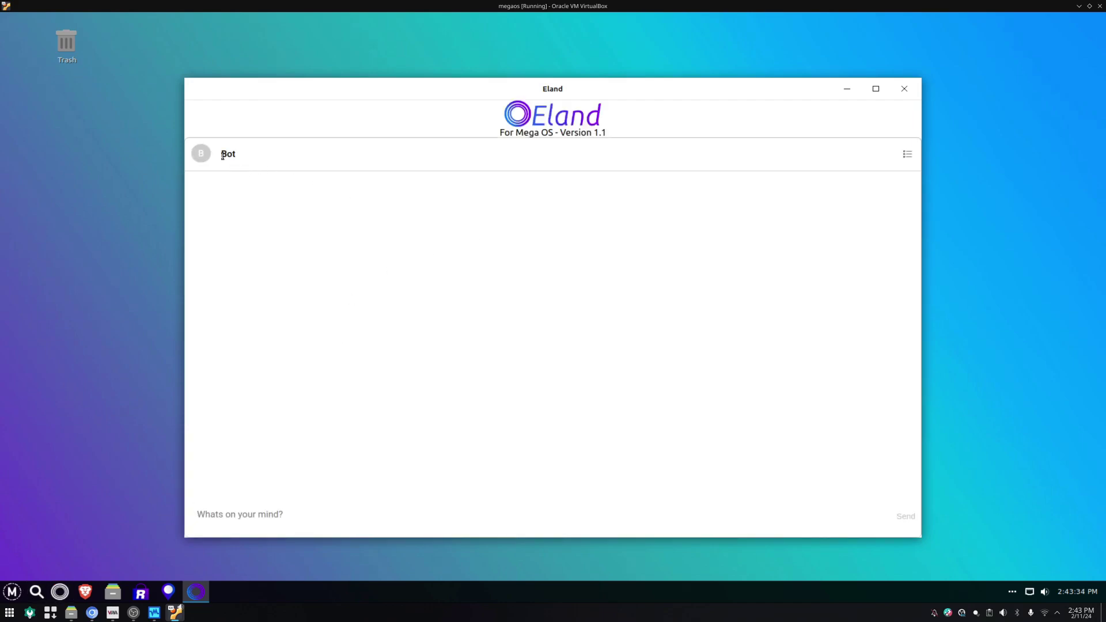
{"action": "type", "text": "hello"}
{"action": "key", "text": "Return"}
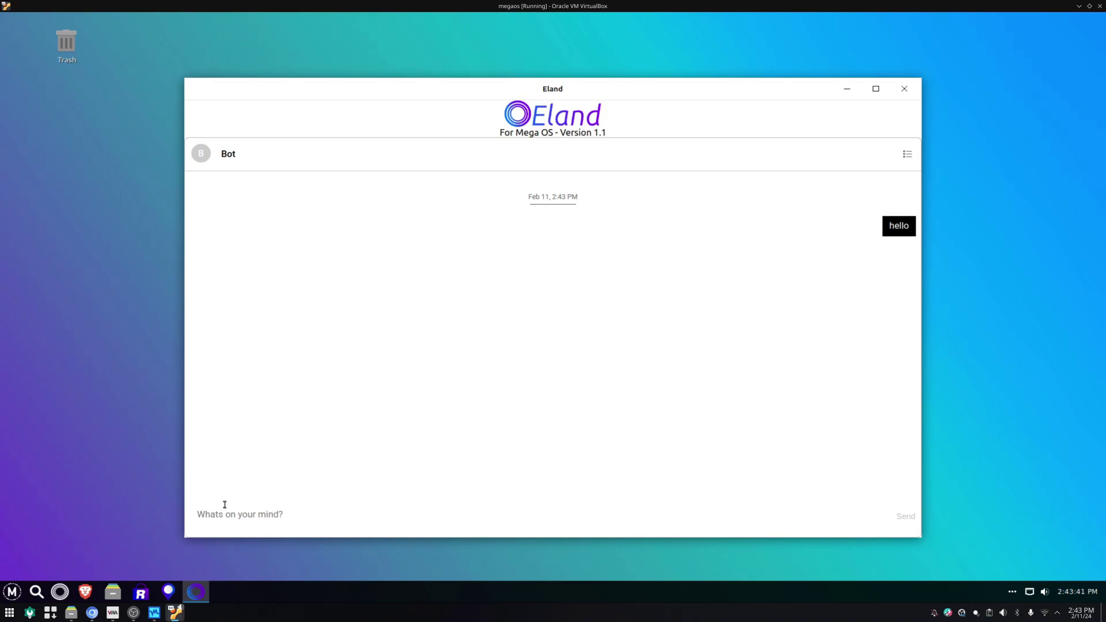
{"action": "left_click", "coordinate": [905, 155]}
{"action": "left_click", "coordinate": [907, 156]}
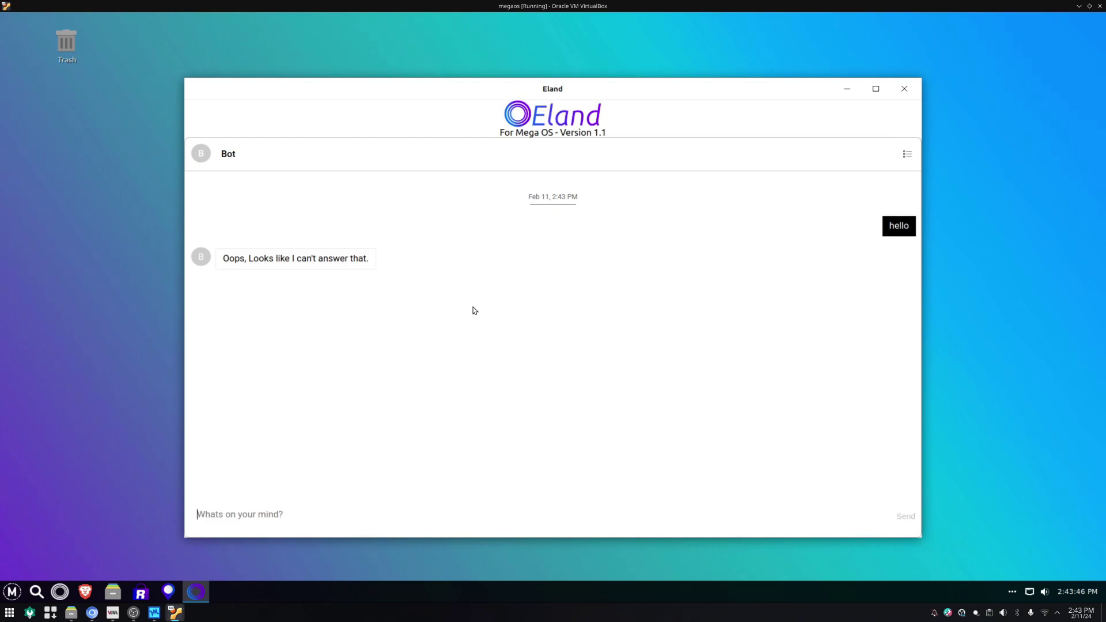
{"action": "type", "text": "what p"}
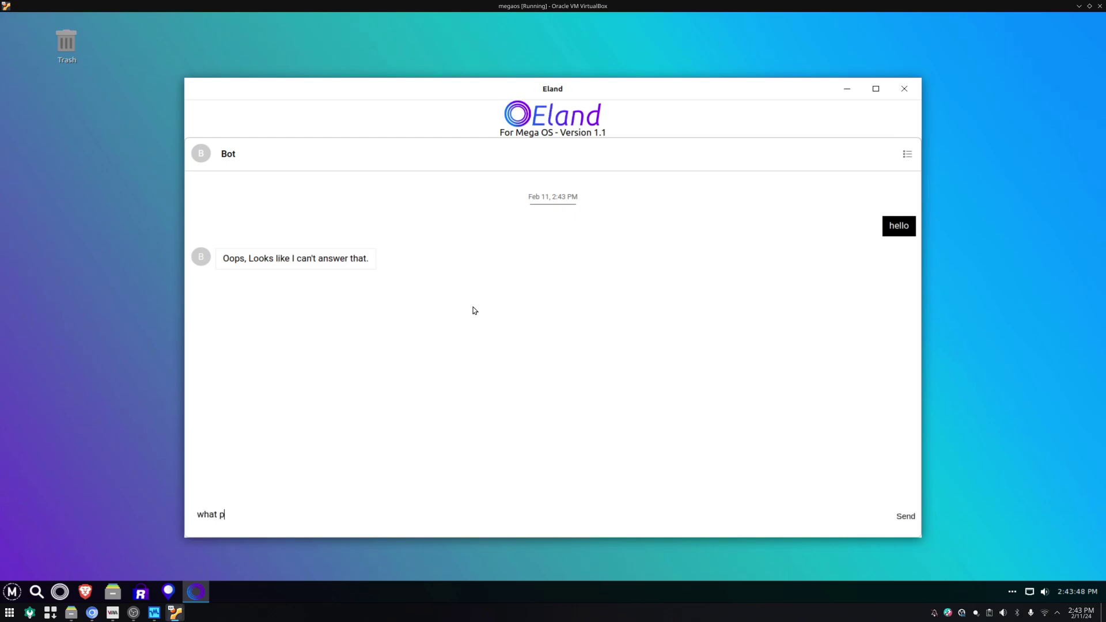
{"action": "key", "text": "BackSpace"}
{"action": "type", "text": "os is megaos based on"}
{"action": "key", "text": "Return"}
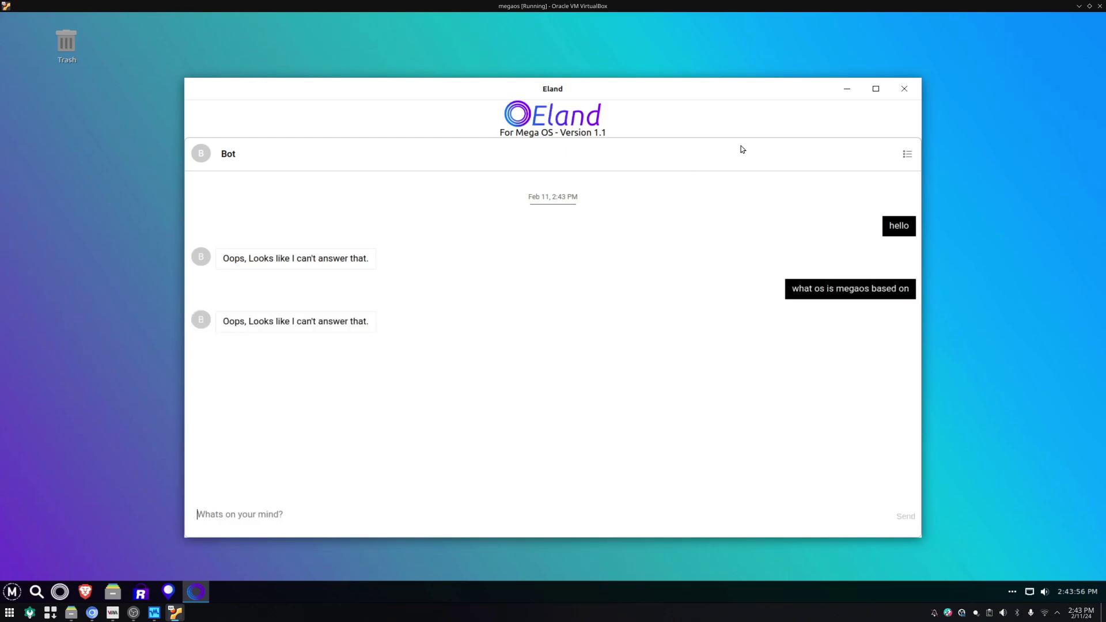
{"action": "left_click", "coordinate": [905, 88]}
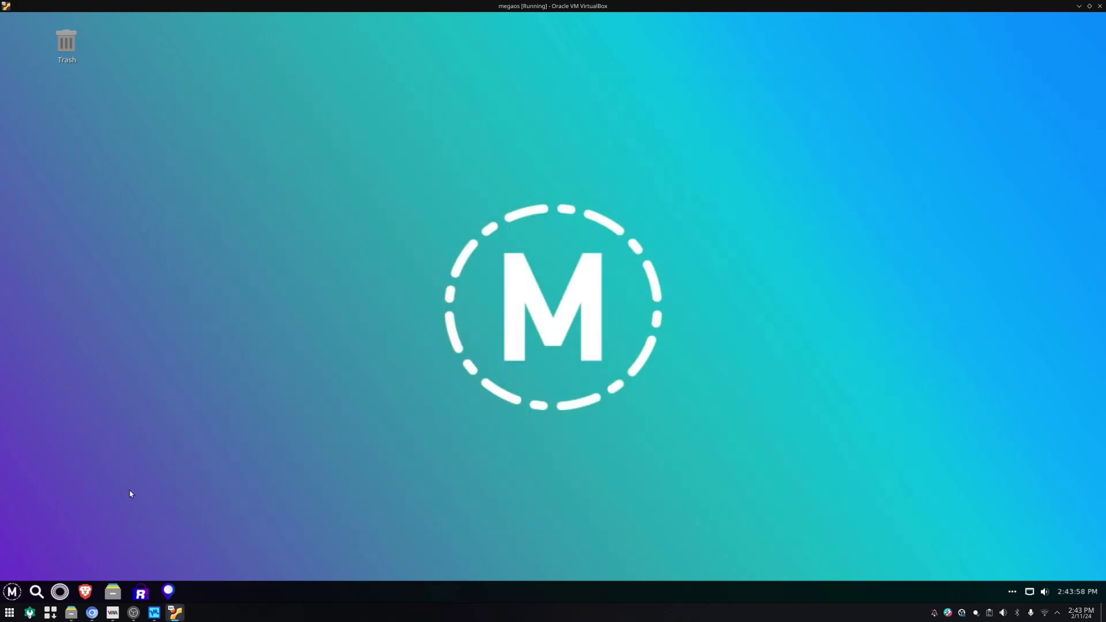
{"action": "left_click", "coordinate": [136, 594]}
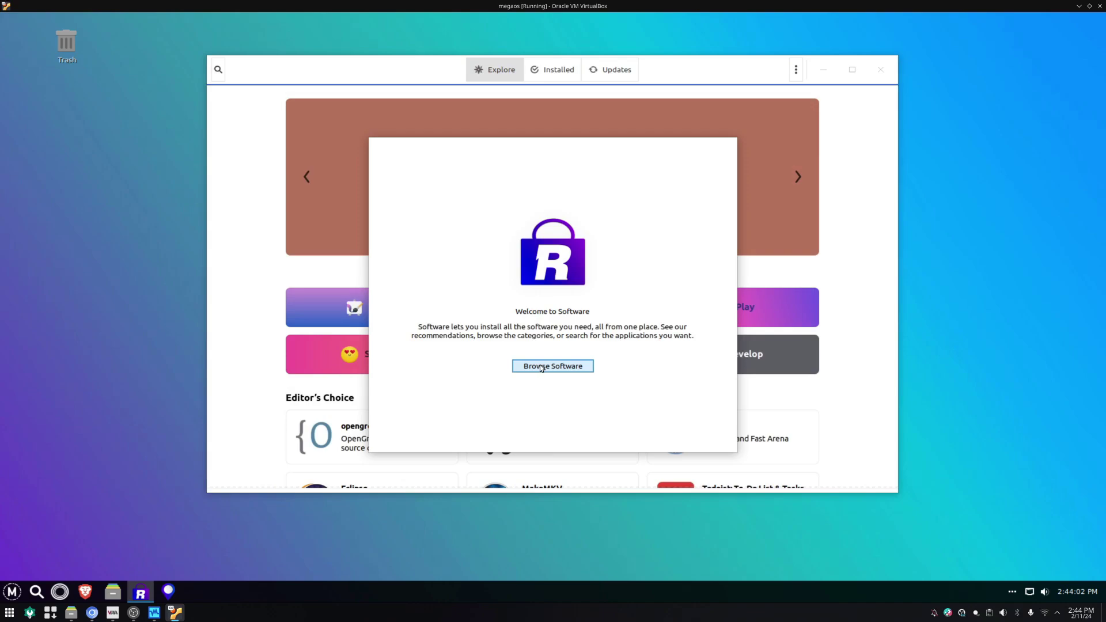
{"action": "left_click", "coordinate": [542, 367]}
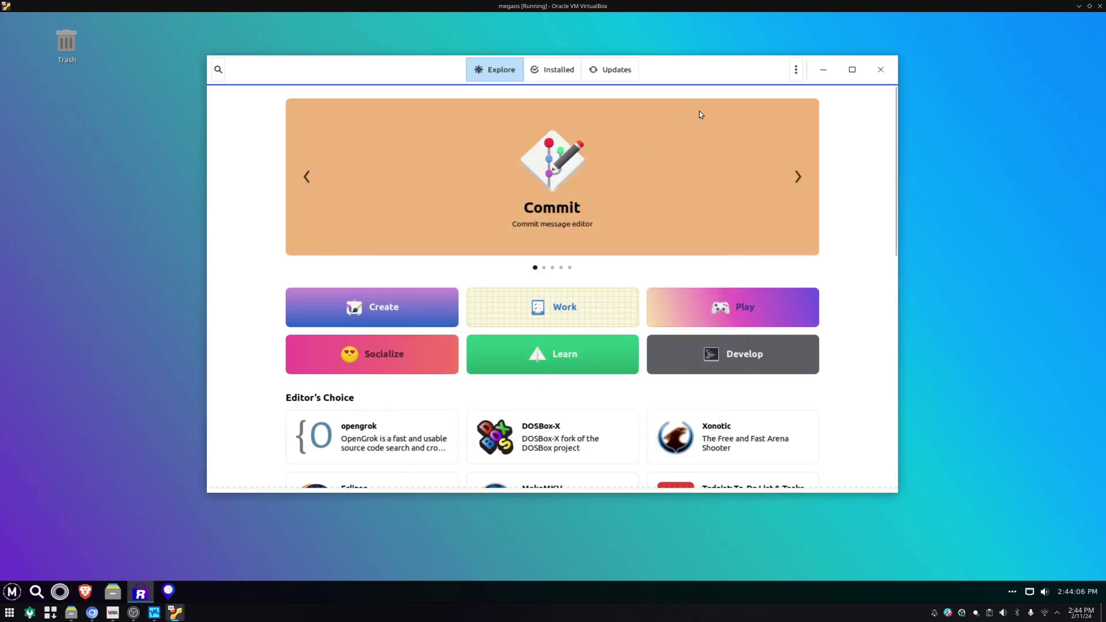
{"action": "left_click", "coordinate": [626, 71]}
{"action": "left_click", "coordinate": [519, 70]}
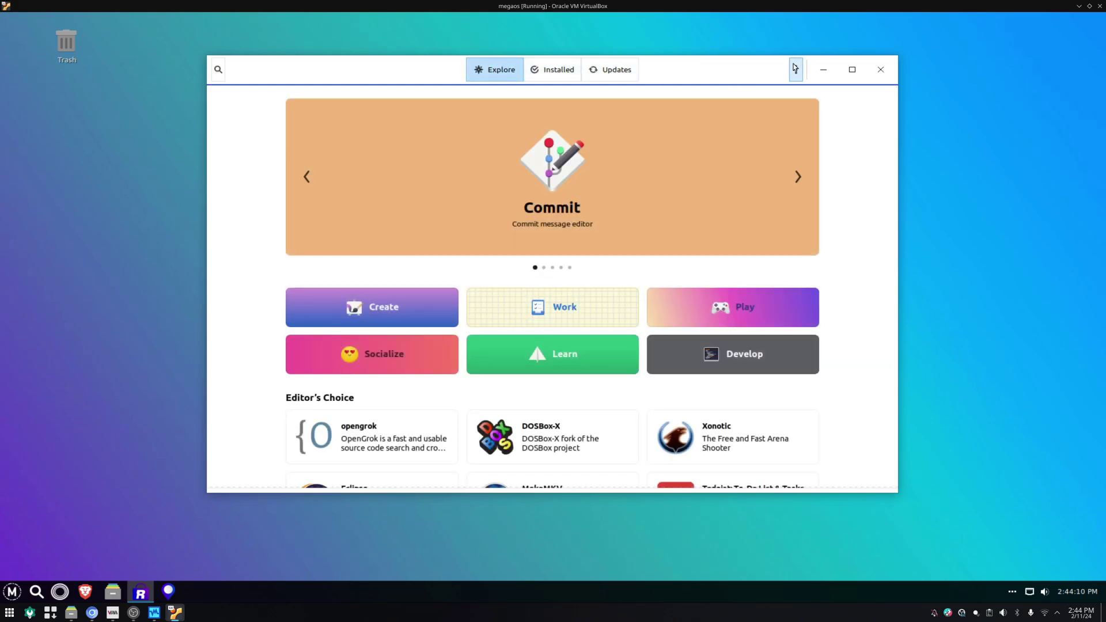
{"action": "left_click", "coordinate": [796, 69]}
{"action": "left_click", "coordinate": [779, 125]}
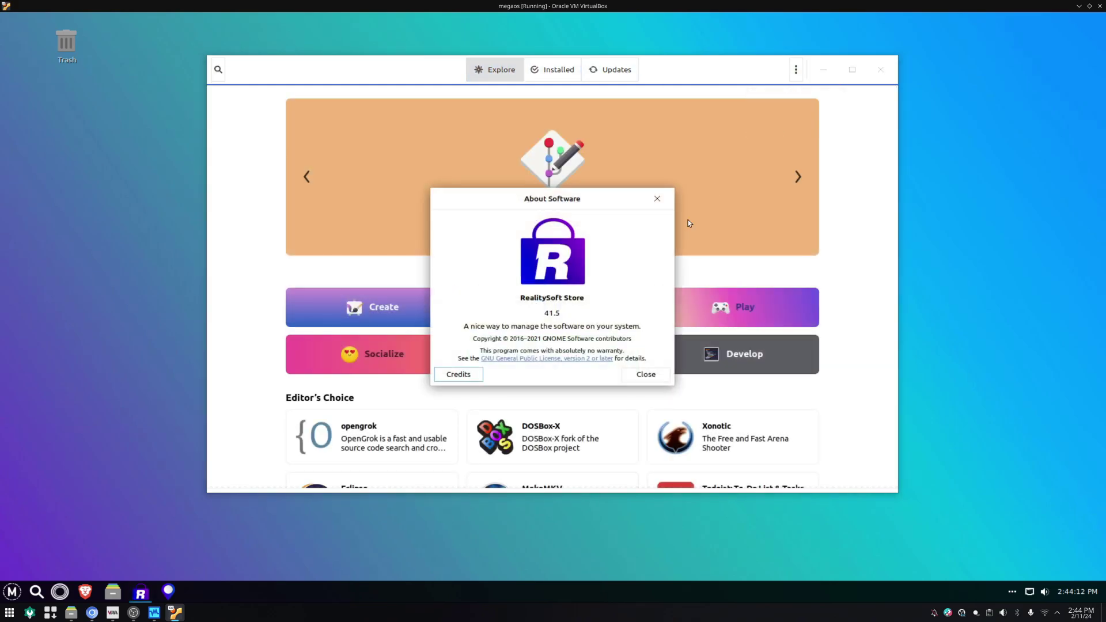
{"action": "left_click", "coordinate": [639, 375]}
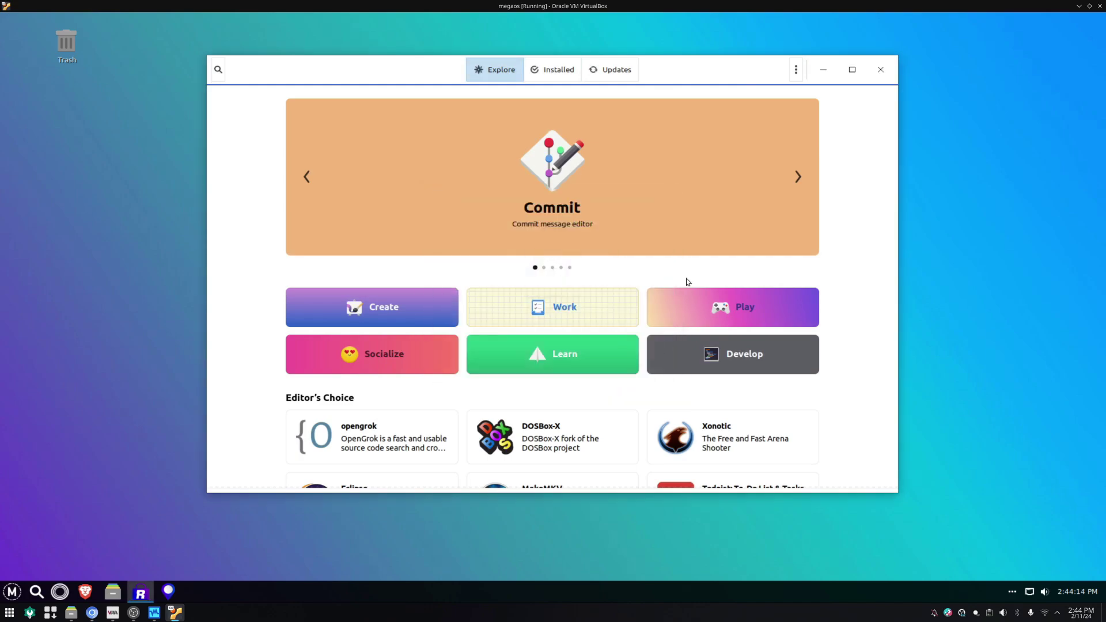
{"action": "left_click", "coordinate": [795, 70]}
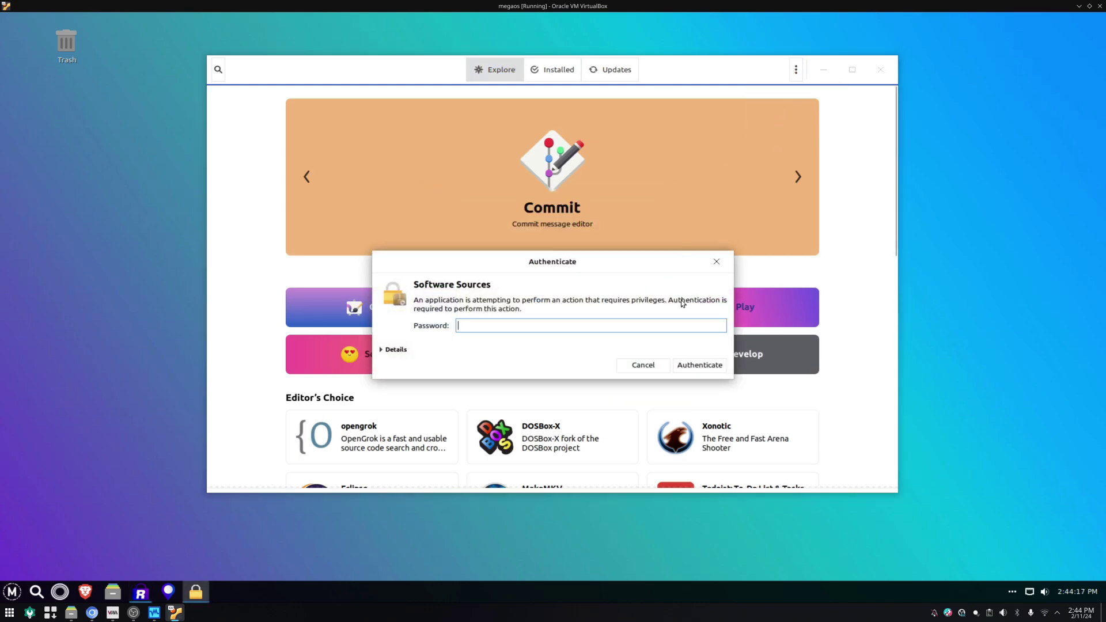
{"action": "left_click", "coordinate": [642, 368]}
{"action": "left_click", "coordinate": [795, 78]}
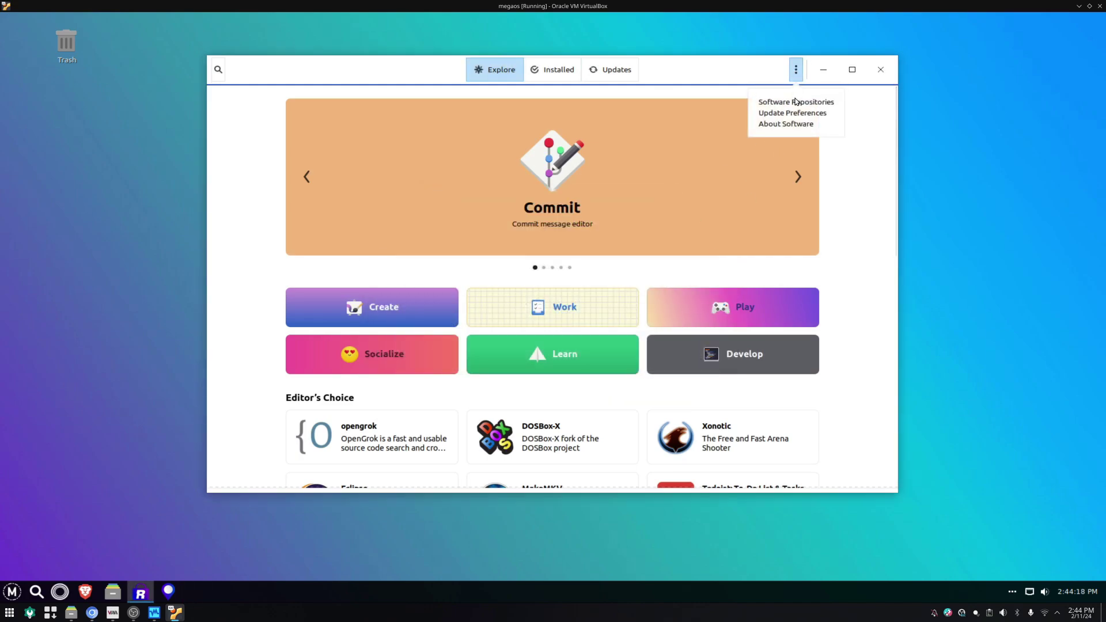
{"action": "left_click", "coordinate": [778, 113]}
{"action": "left_click", "coordinate": [711, 223]}
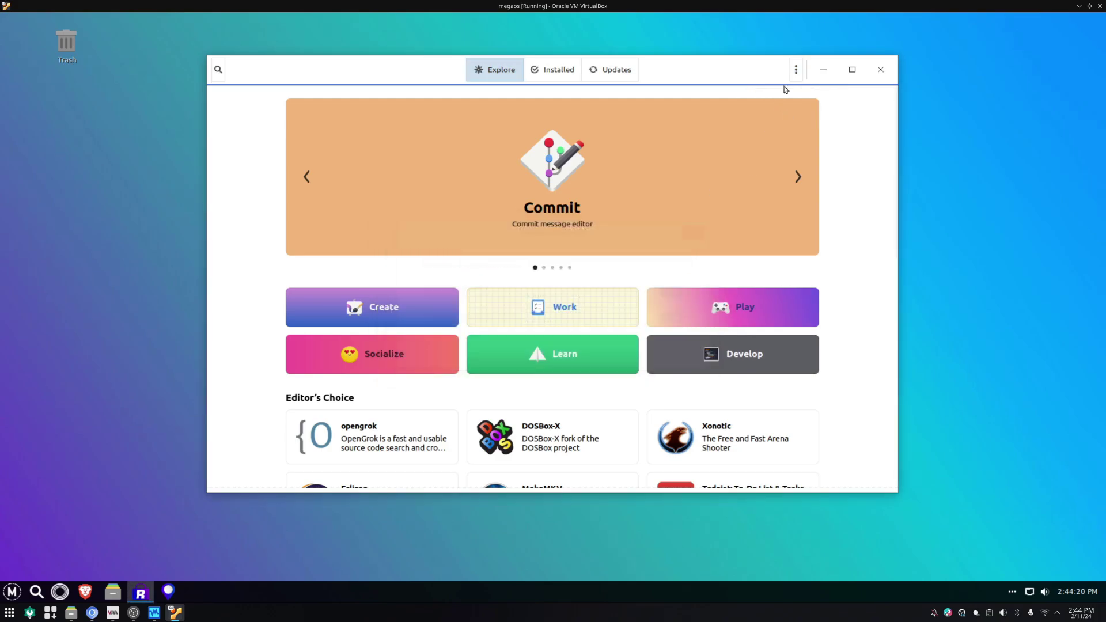
{"action": "left_click", "coordinate": [796, 69]}
{"action": "left_click", "coordinate": [782, 102]}
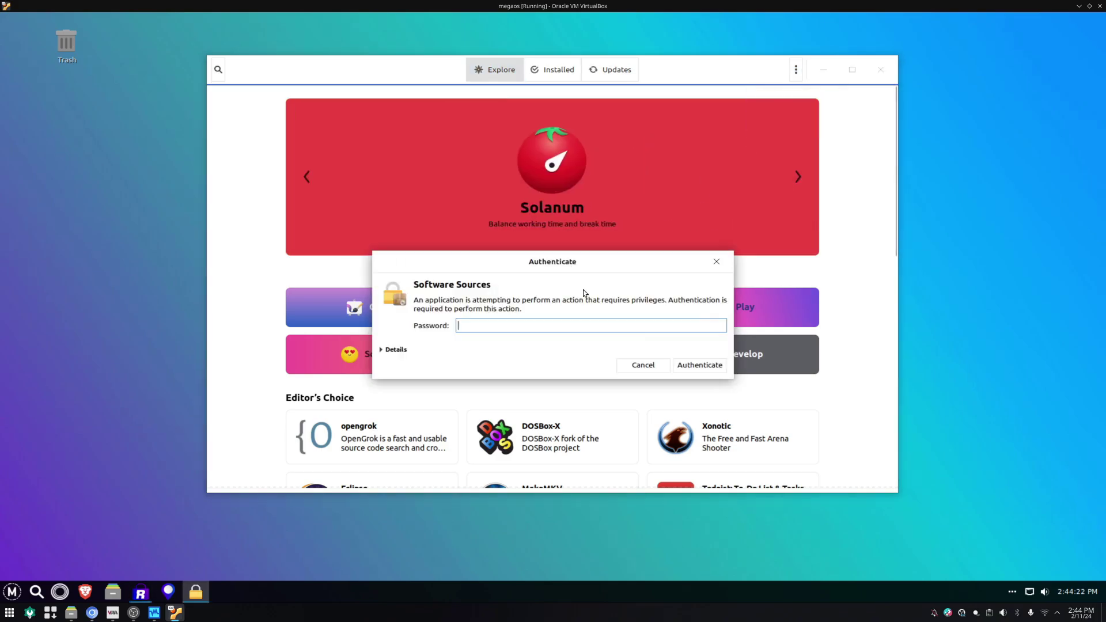
{"action": "key", "text": "Escape"}
{"action": "key", "text": "super+Up"}
{"action": "left_click", "coordinate": [733, 394]}
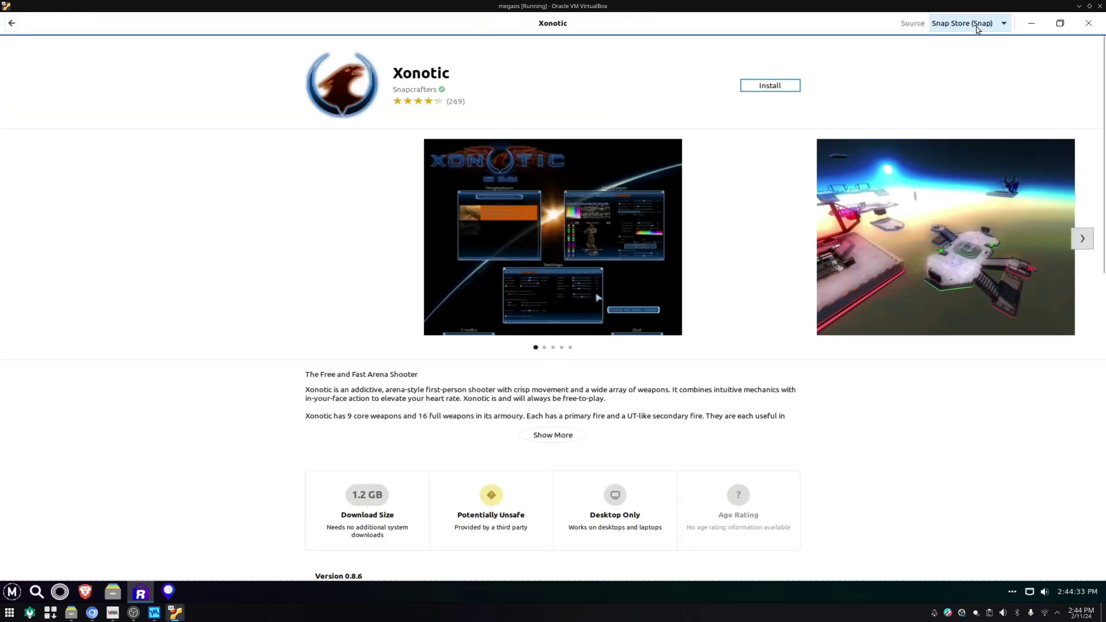
{"action": "left_click", "coordinate": [972, 27]}
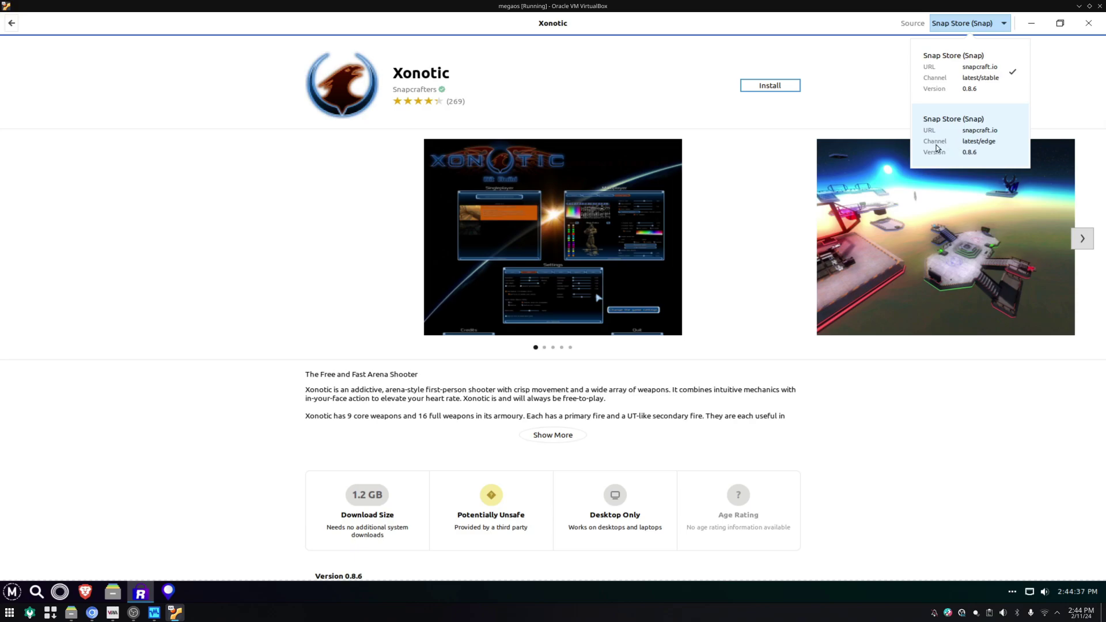
{"action": "left_click", "coordinate": [789, 201]}
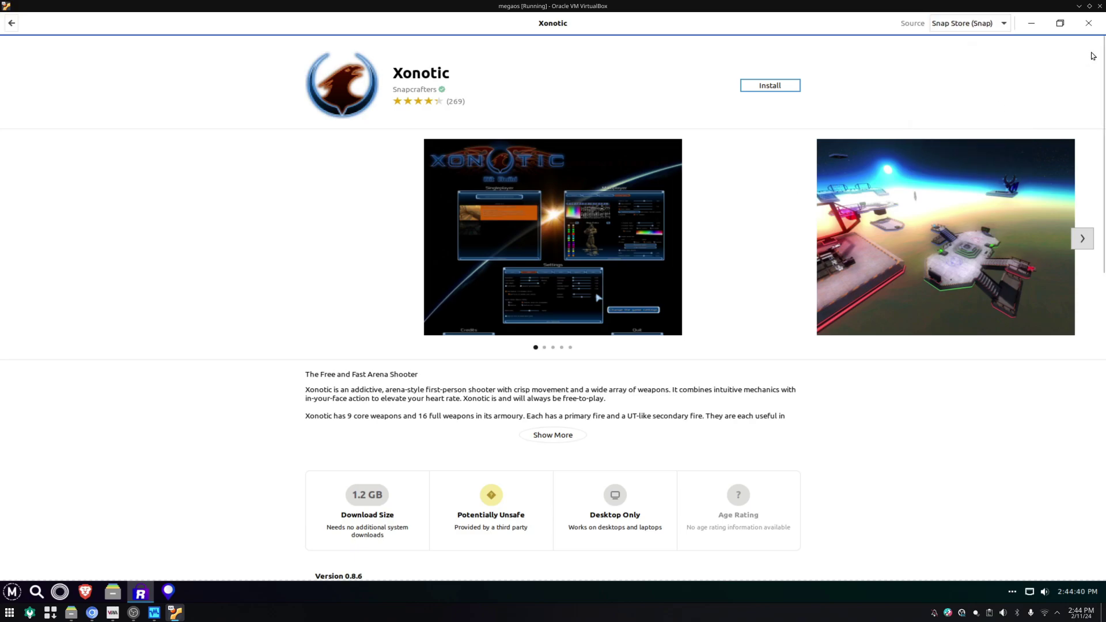
{"action": "left_click", "coordinate": [1089, 23]}
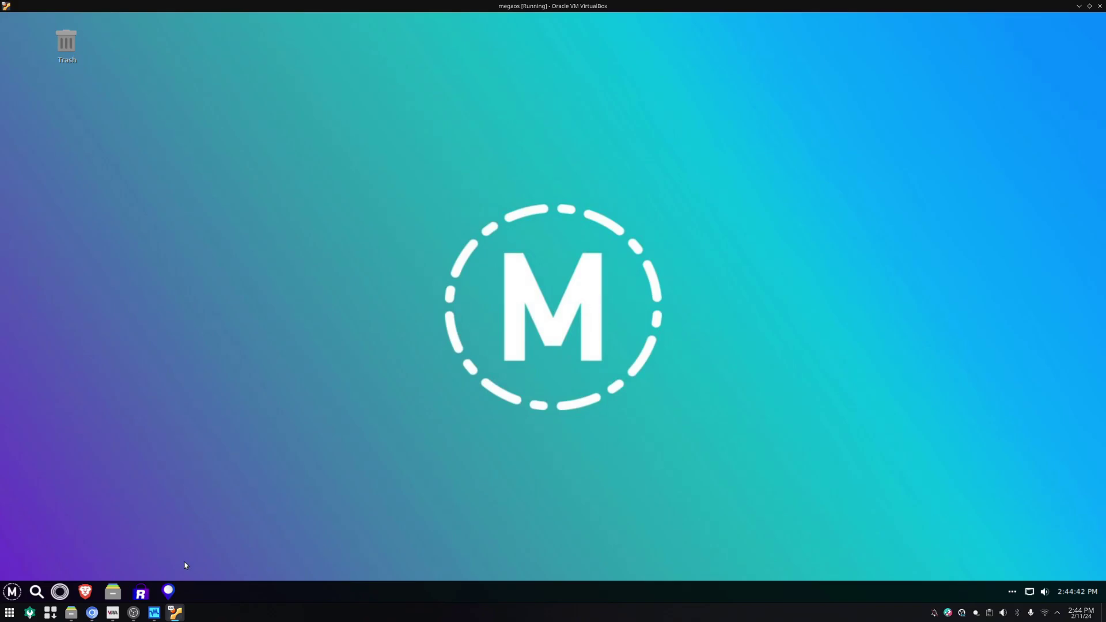
Open and close RealitySoft Maps, then search the desktop for 'bra' and hide the Brave results.
{"action": "left_click", "coordinate": [167, 595]}
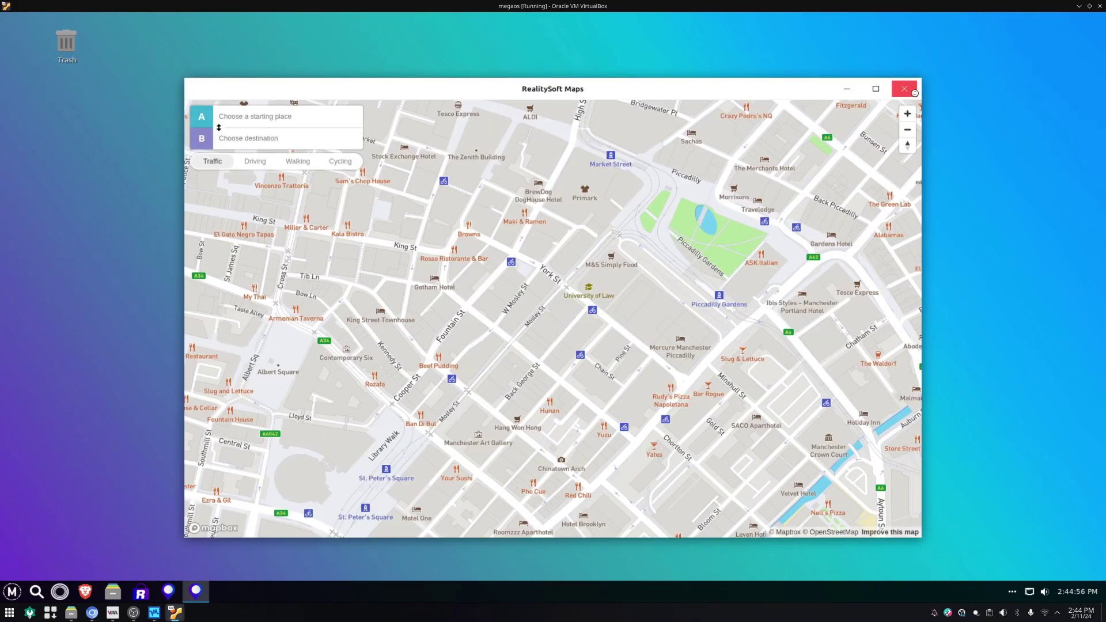
{"action": "left_click", "coordinate": [905, 90]}
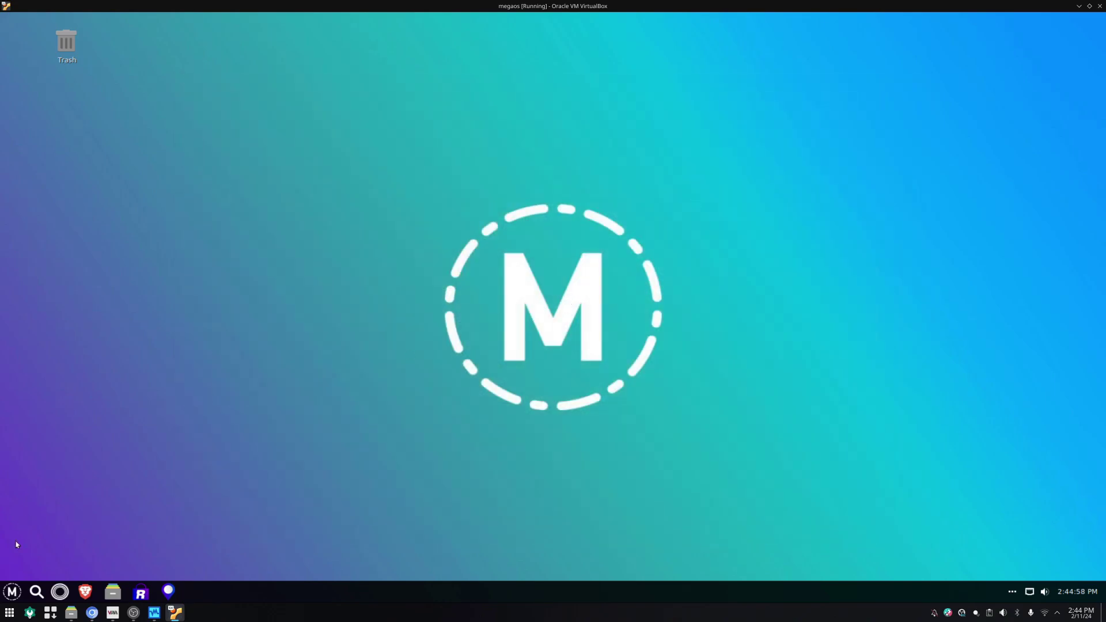
{"action": "left_click", "coordinate": [35, 594]}
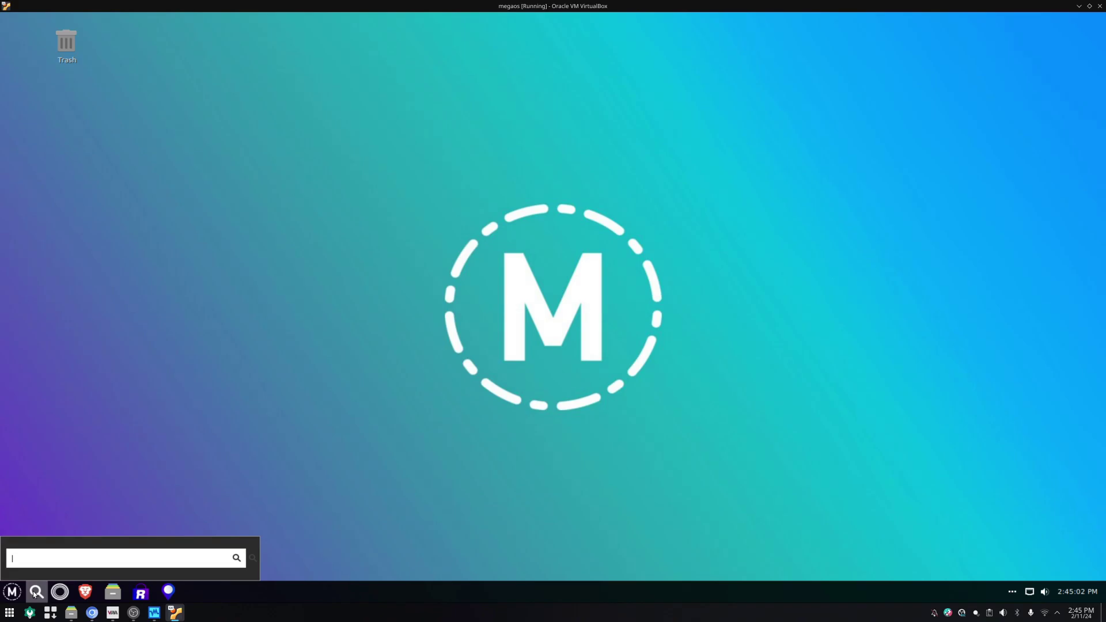
{"action": "type", "text": "brave"}
{"action": "key", "text": "Return"}
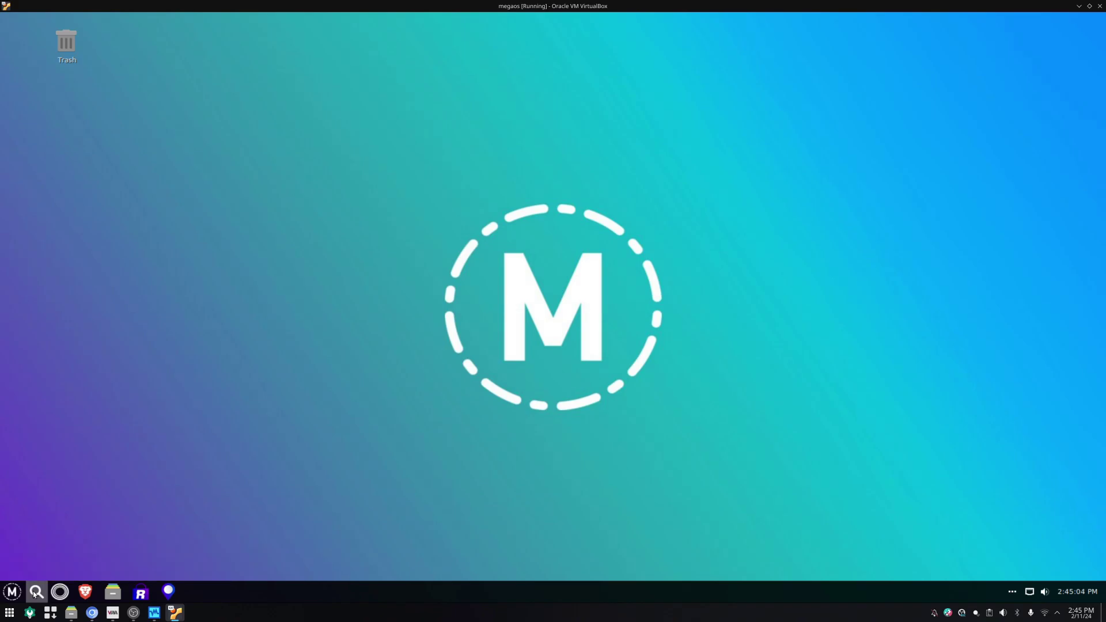
{"action": "left_click", "coordinate": [11, 592]}
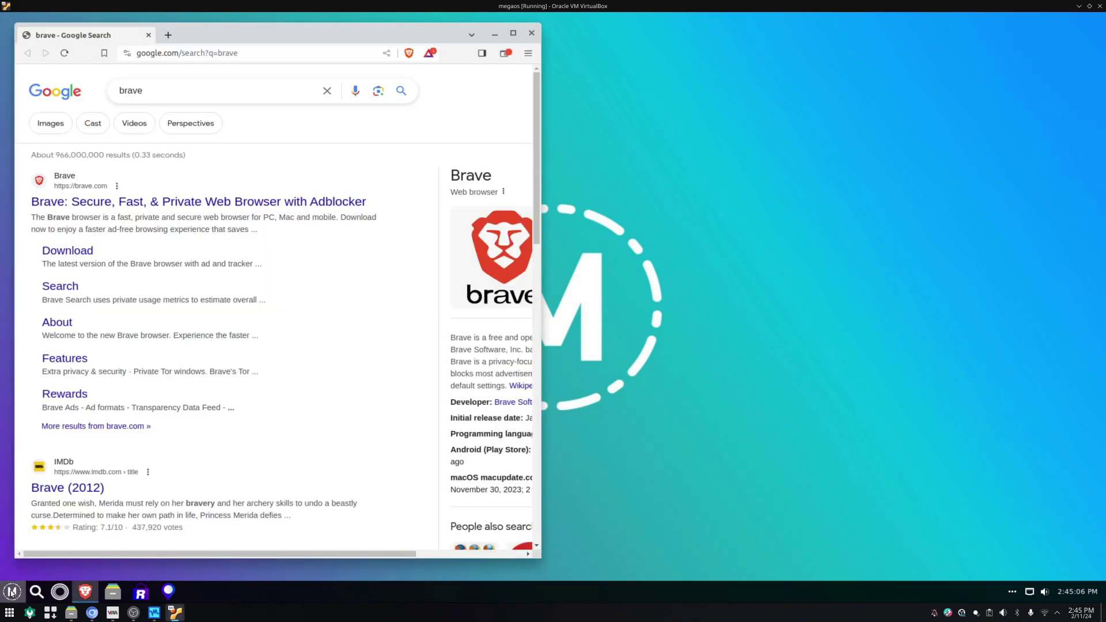
{"action": "left_click", "coordinate": [85, 592]}
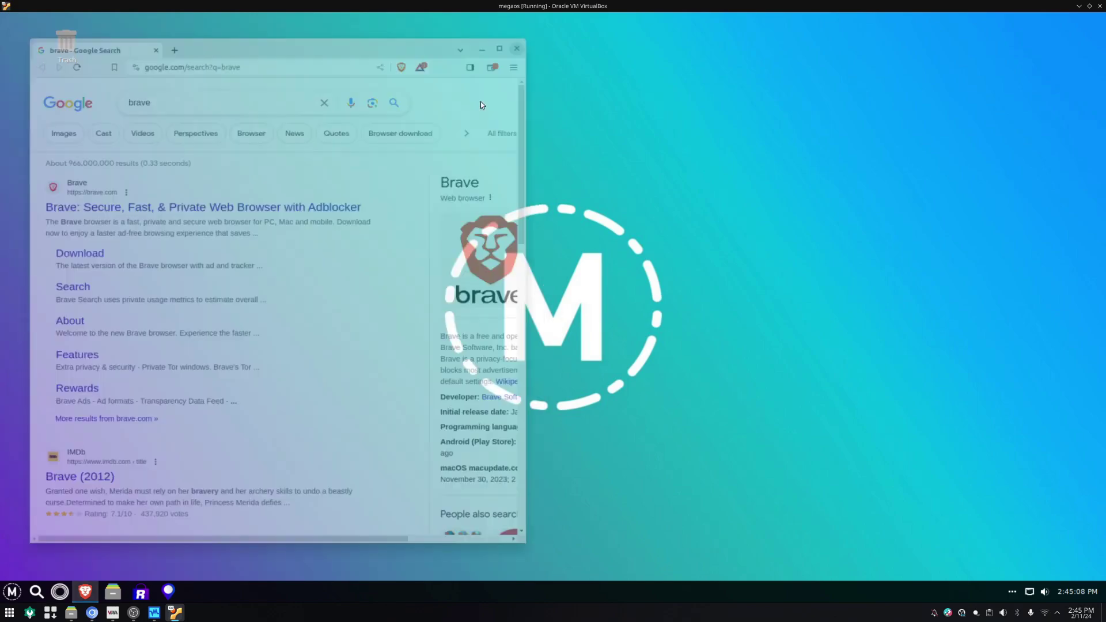
Search the app menu for 'terminal' and launch Terminal.
{"action": "left_click", "coordinate": [12, 593]}
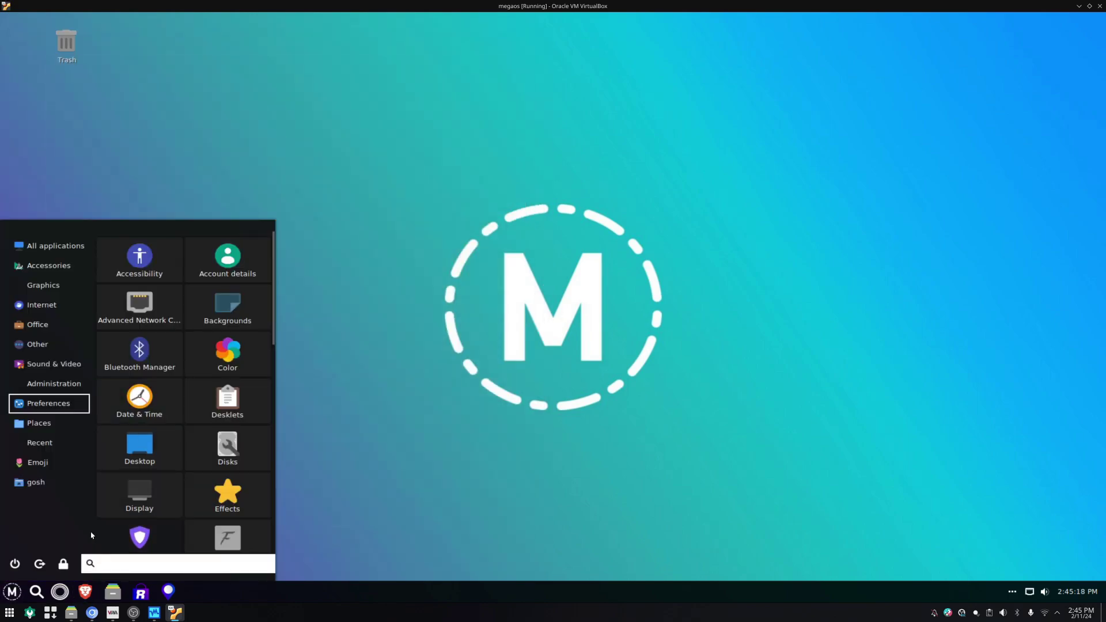
{"action": "type", "text": "terminal"}
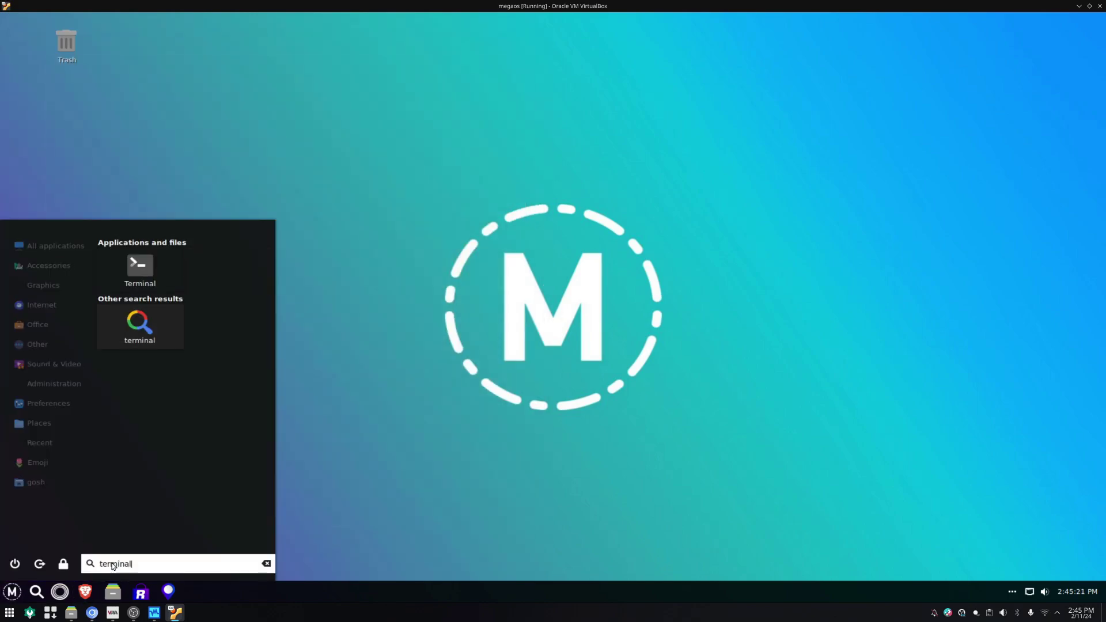
{"action": "key", "text": "Return"}
{"action": "type", "text": "n"}
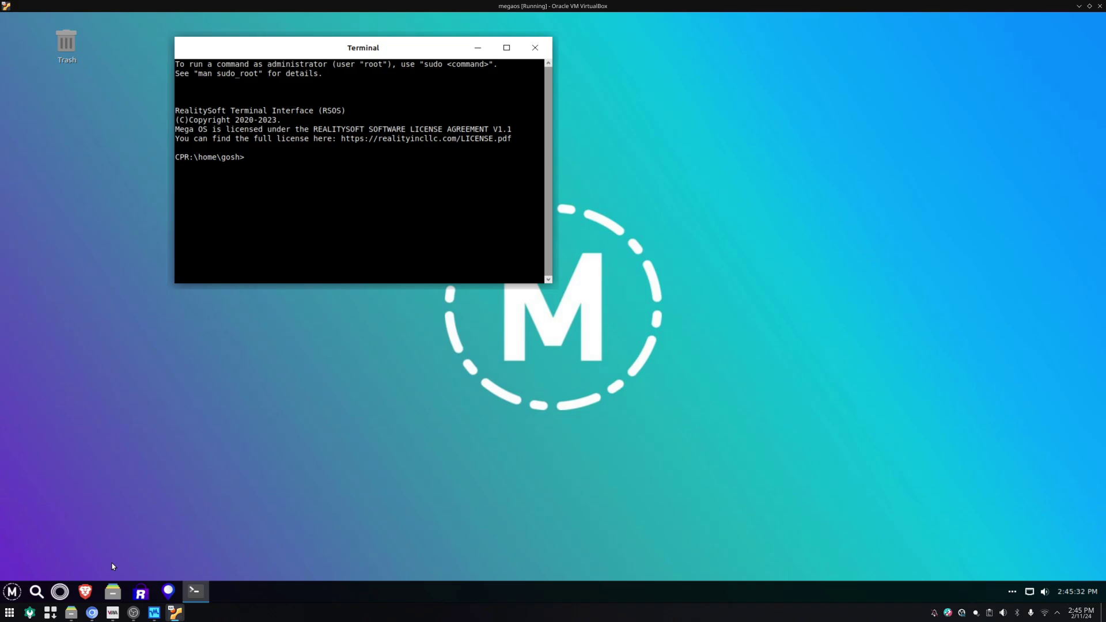
Run neofetch and highlight its DE, Kernel, OS and Host lines.
{"action": "key", "text": "Return"}
{"action": "key", "text": "Return"}
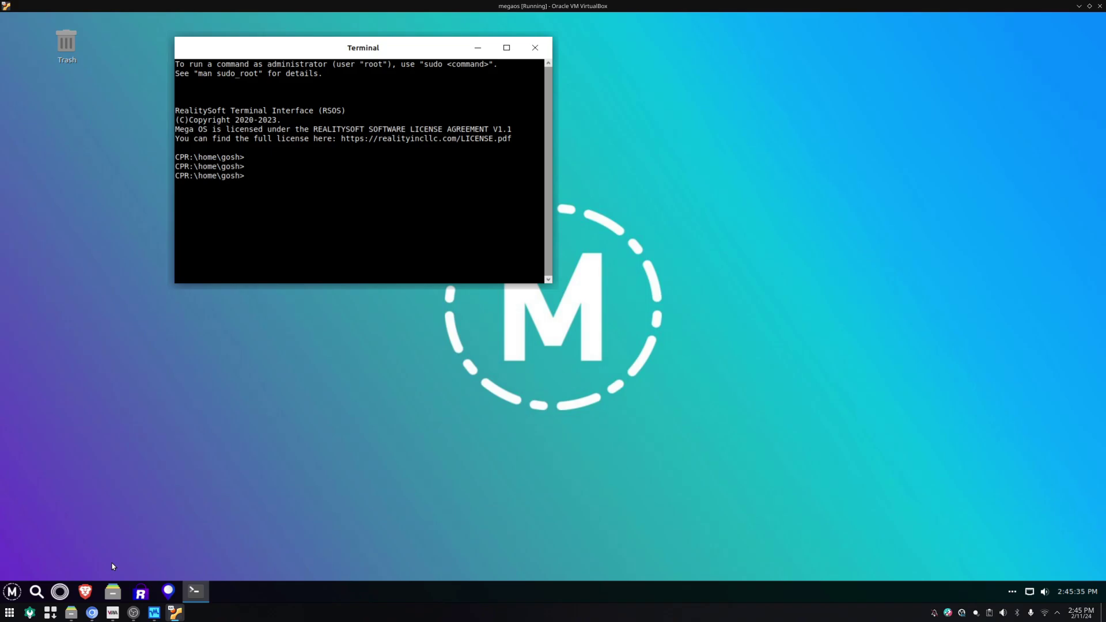
{"action": "type", "text": "neofetch"}
{"action": "key", "text": "Return"}
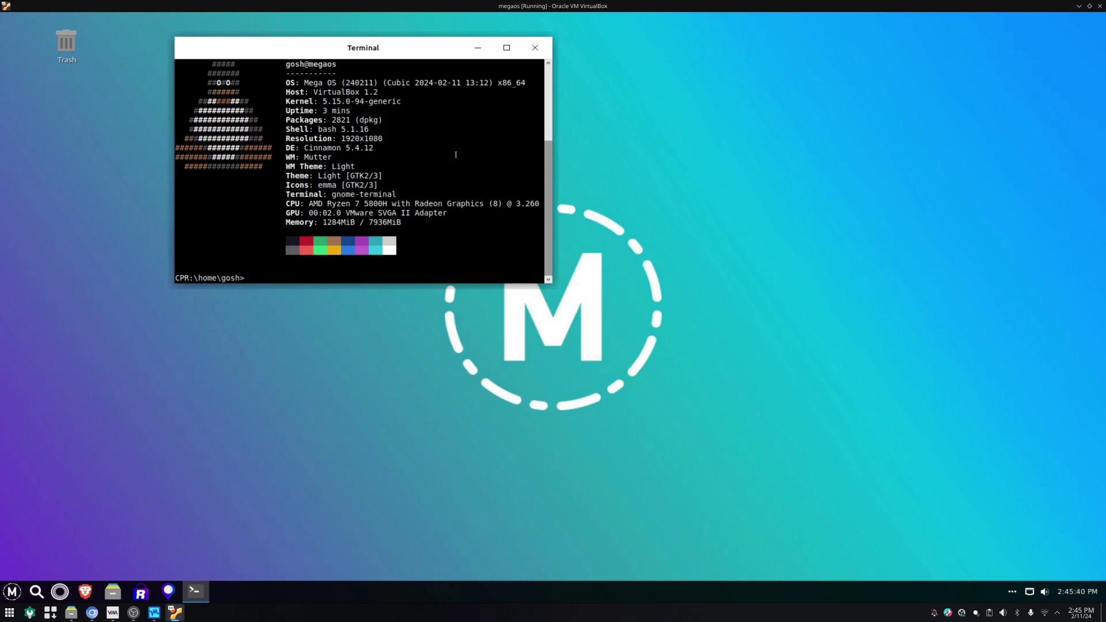
{"action": "left_click_drag", "start_coordinate": [275, 146], "coordinate": [440, 147]}
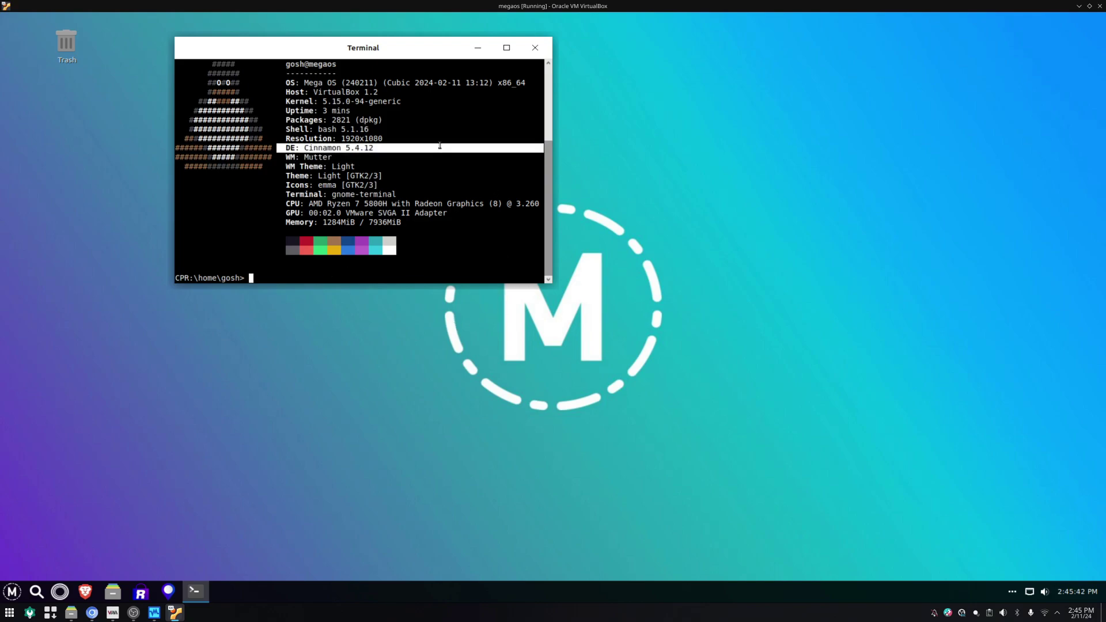
{"action": "left_click", "coordinate": [397, 122]}
{"action": "left_click_drag", "start_coordinate": [284, 105], "coordinate": [425, 102]}
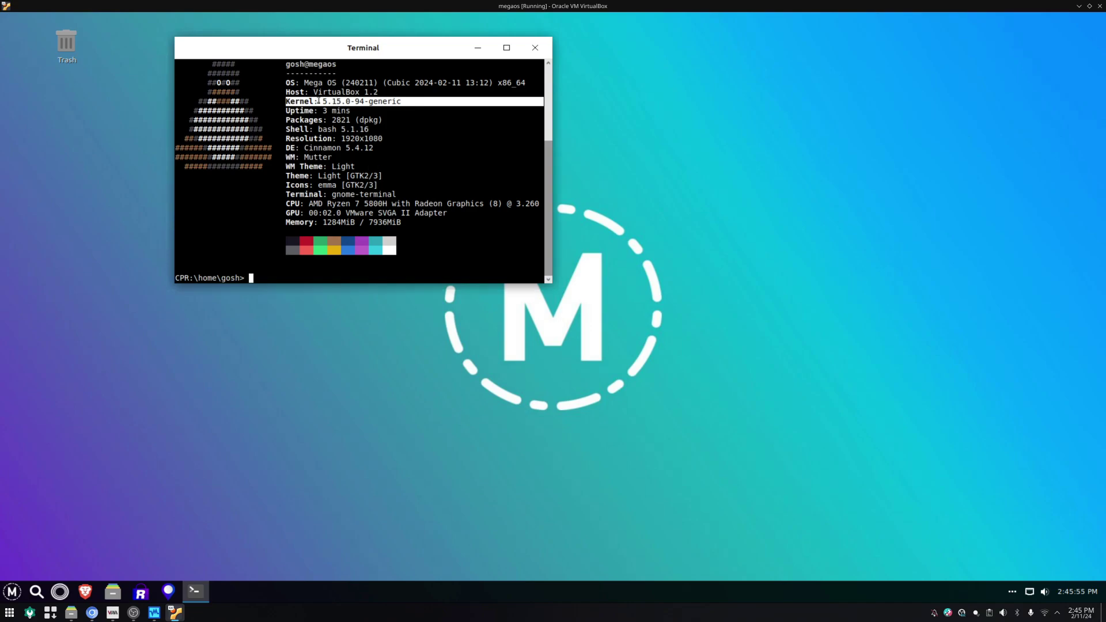
{"action": "left_click_drag", "start_coordinate": [289, 79], "coordinate": [403, 93]}
{"action": "left_click", "coordinate": [476, 191]}
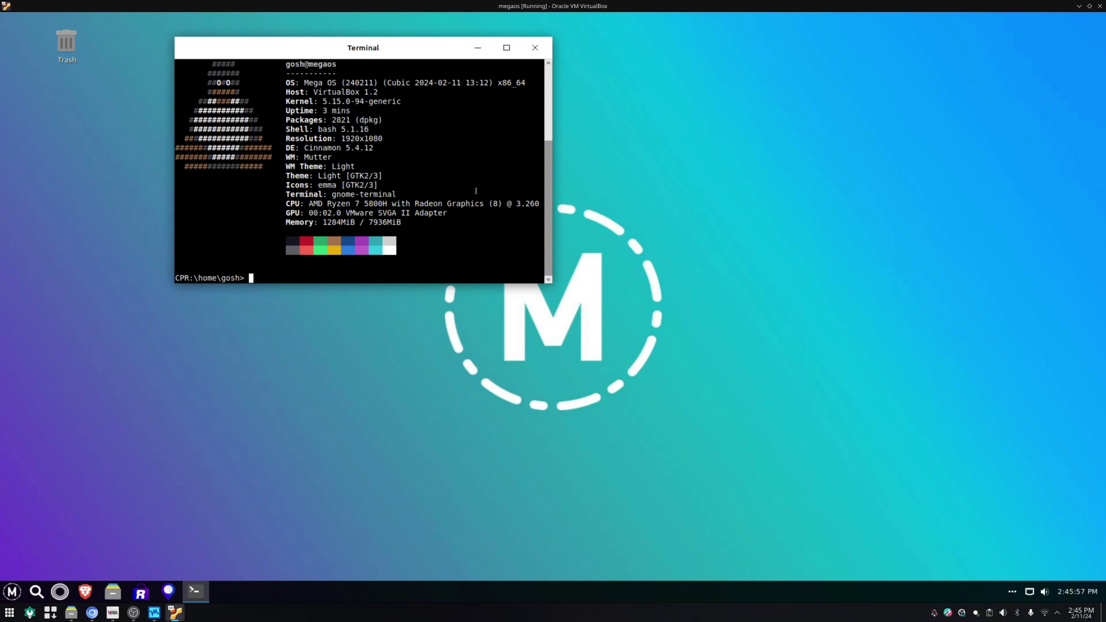
Run sudo apt update with the administrator password and maximize the terminal.
{"action": "type", "text": "sudo apt update"}
{"action": "key", "text": "Return"}
{"action": "type", "text": "****"}
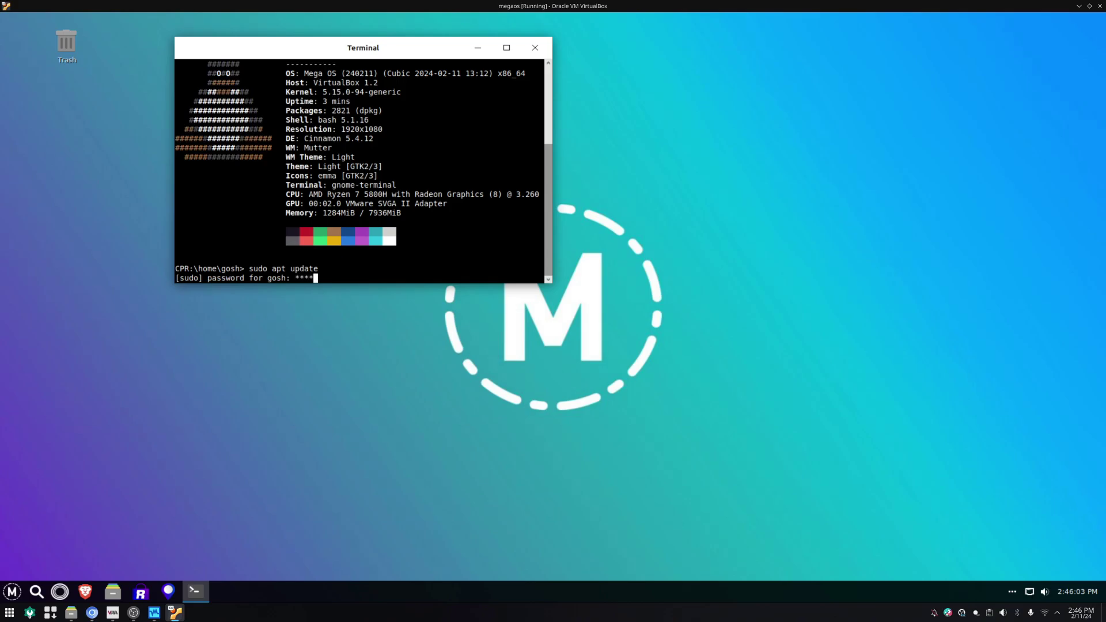
{"action": "key", "text": "Return"}
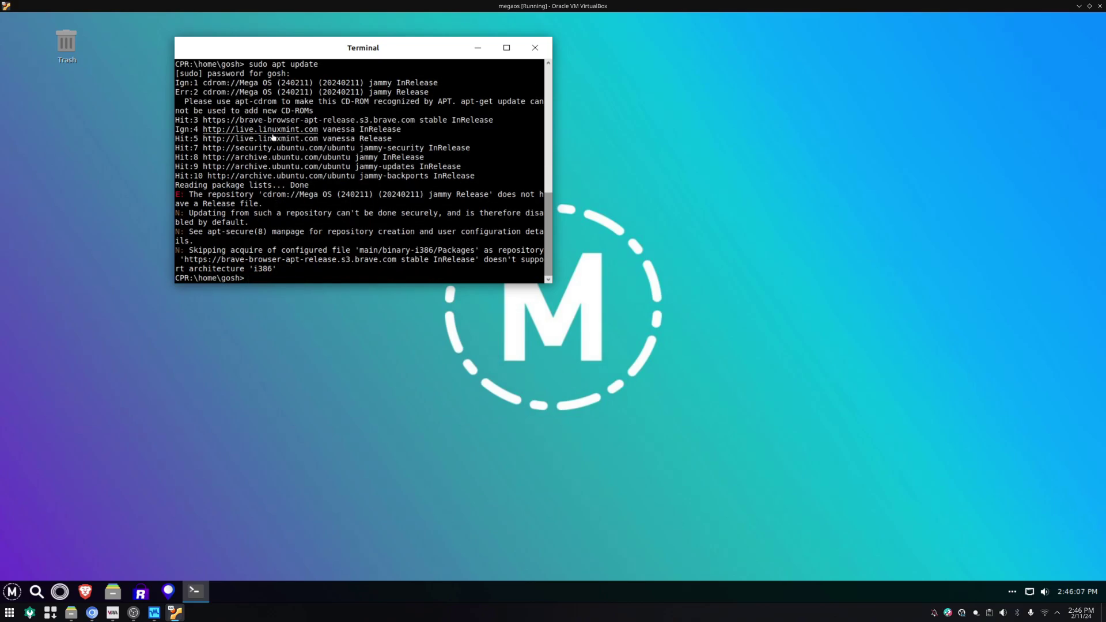
{"action": "left_click_drag", "start_coordinate": [413, 136], "coordinate": [283, 133]}
{"action": "scroll", "coordinate": [324, 273], "scroll_direction": "up", "scroll_amount": 1}
{"action": "scroll", "coordinate": [324, 272], "scroll_direction": "down", "scroll_amount": 1}
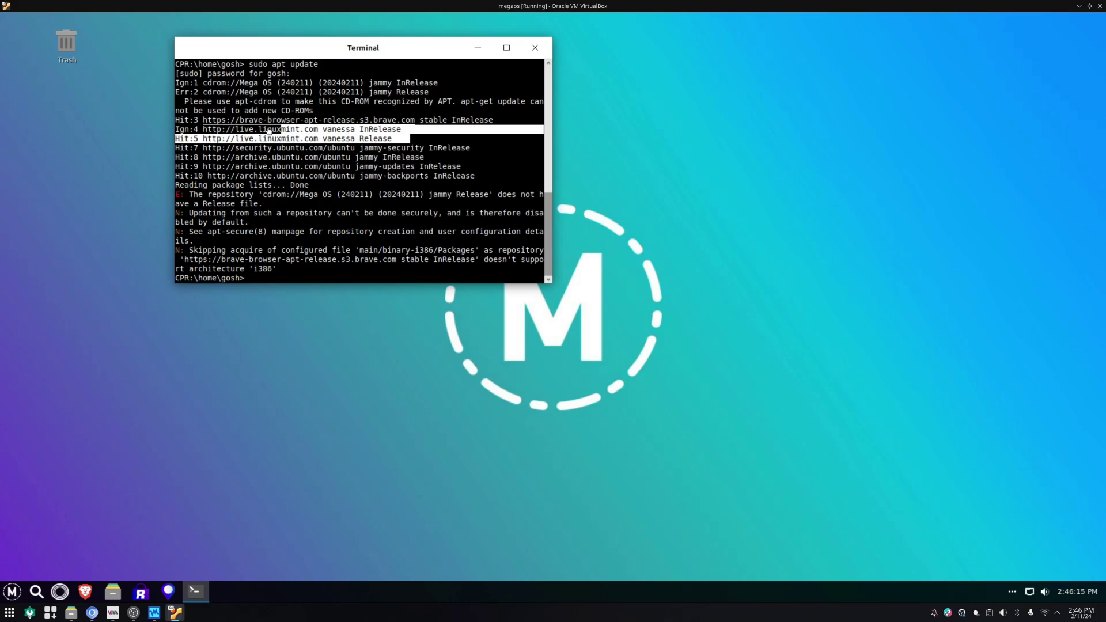
{"action": "left_click", "coordinate": [506, 47]}
Highlight the missing Release file error line in the apt update output.
{"action": "left_click", "coordinate": [104, 495]}
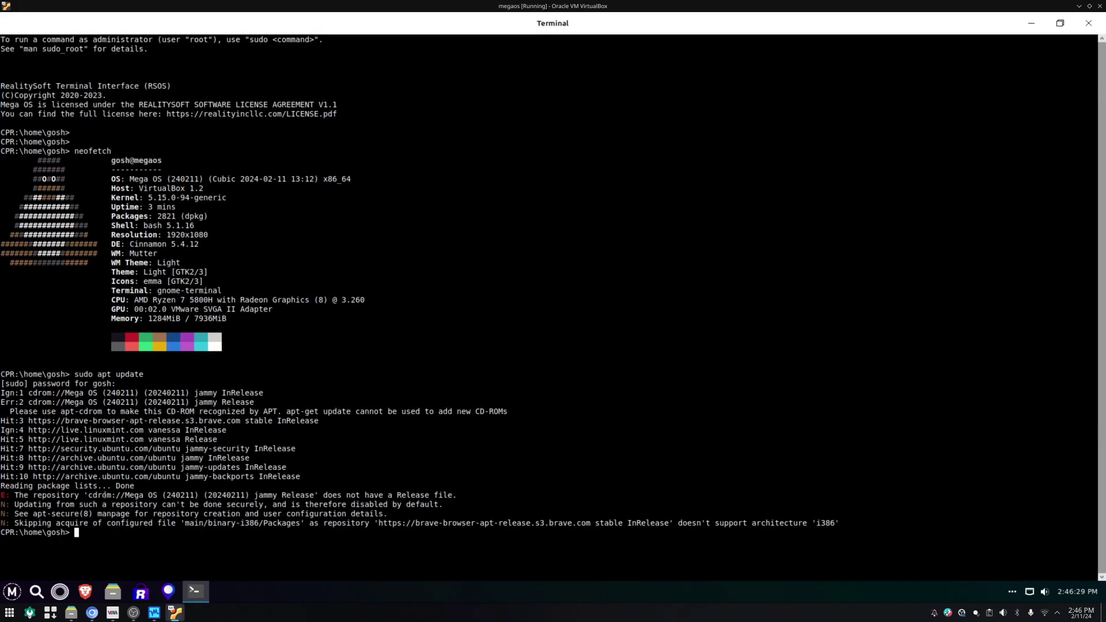
{"action": "left_click_drag", "start_coordinate": [15, 501], "coordinate": [290, 495]}
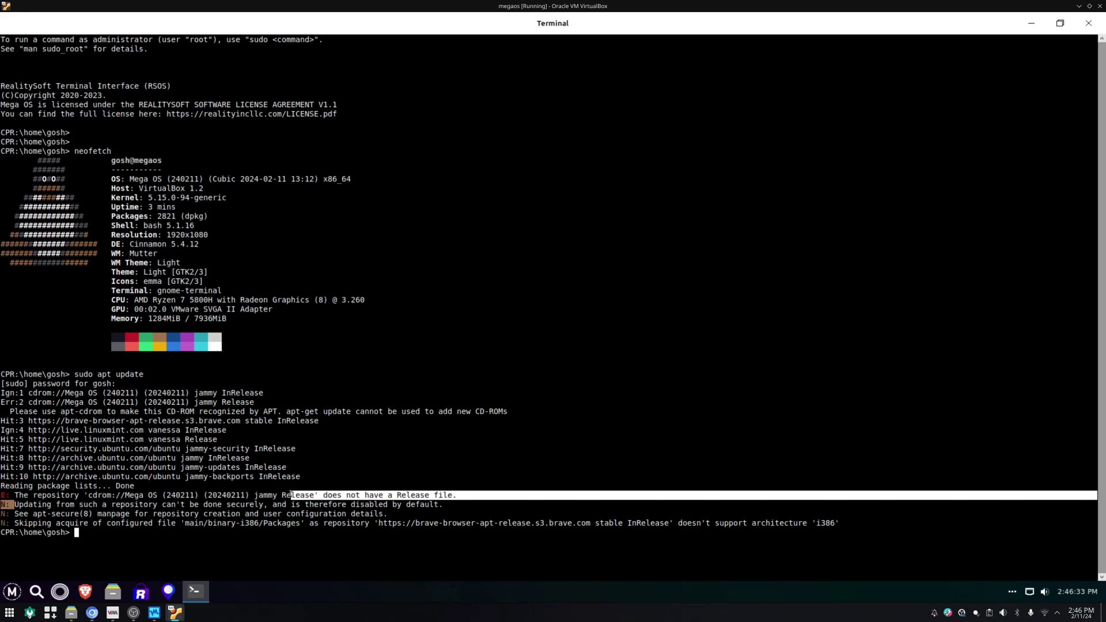
{"action": "left_click", "coordinate": [310, 554]}
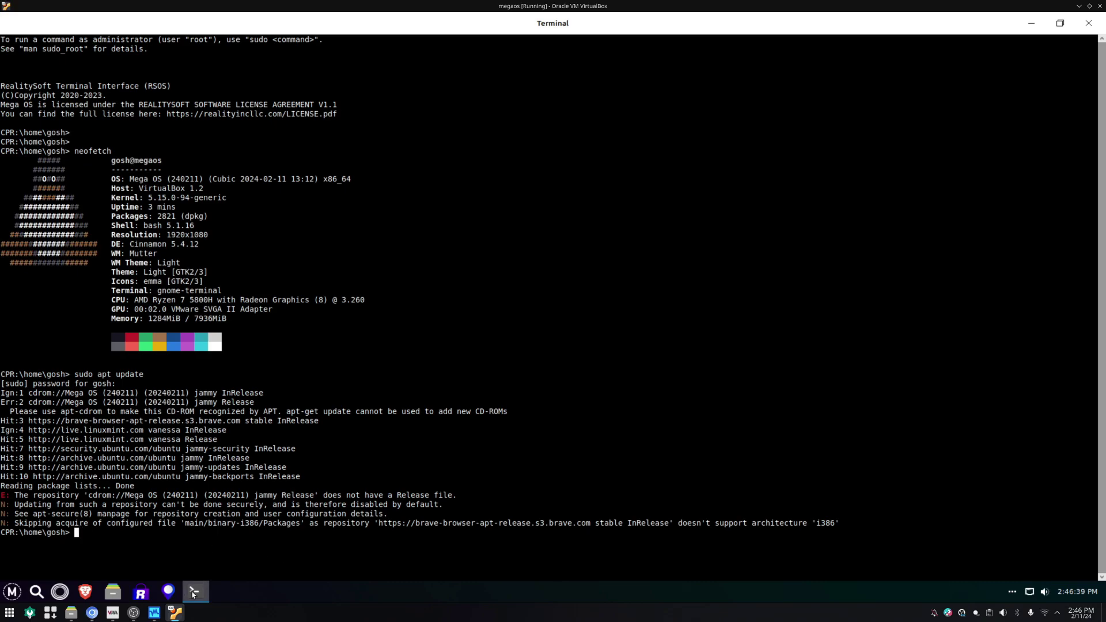
Run sudo apt install vlc, correcting the missing space before vlc.
{"action": "type", "text": "sudo apt installvlc"}
{"action": "key", "text": "Left"}
{"action": "key", "text": "Left"}
{"action": "key", "text": "Left"}
{"action": "key", "text": "Return"}
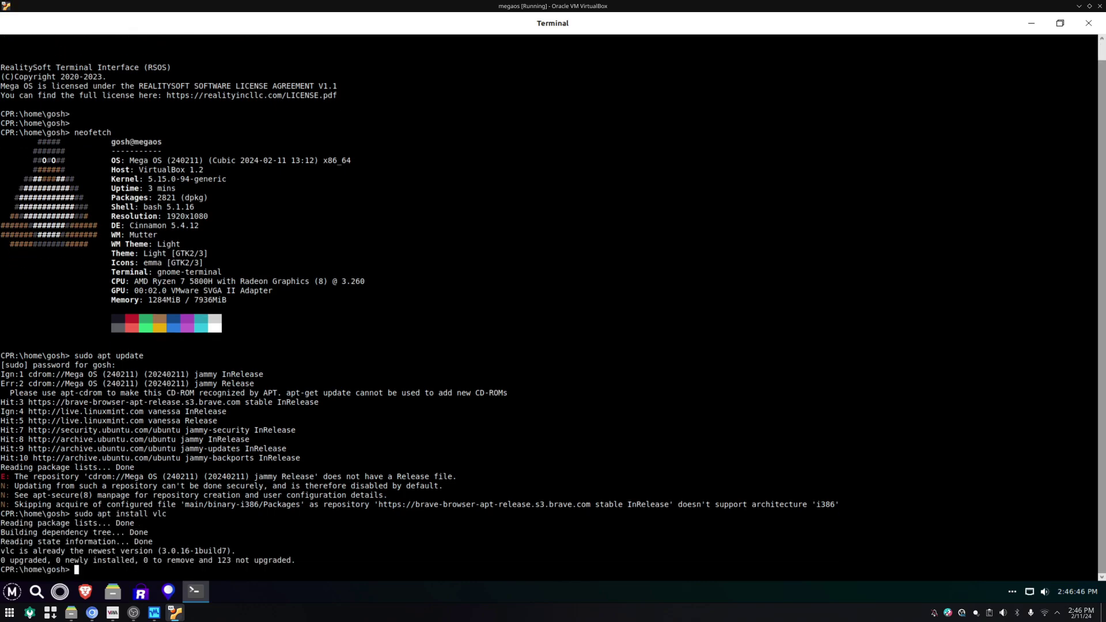
Browse Accessories in the app menu, then launch Drawing from the Graphics category.
{"action": "left_click", "coordinate": [12, 592]}
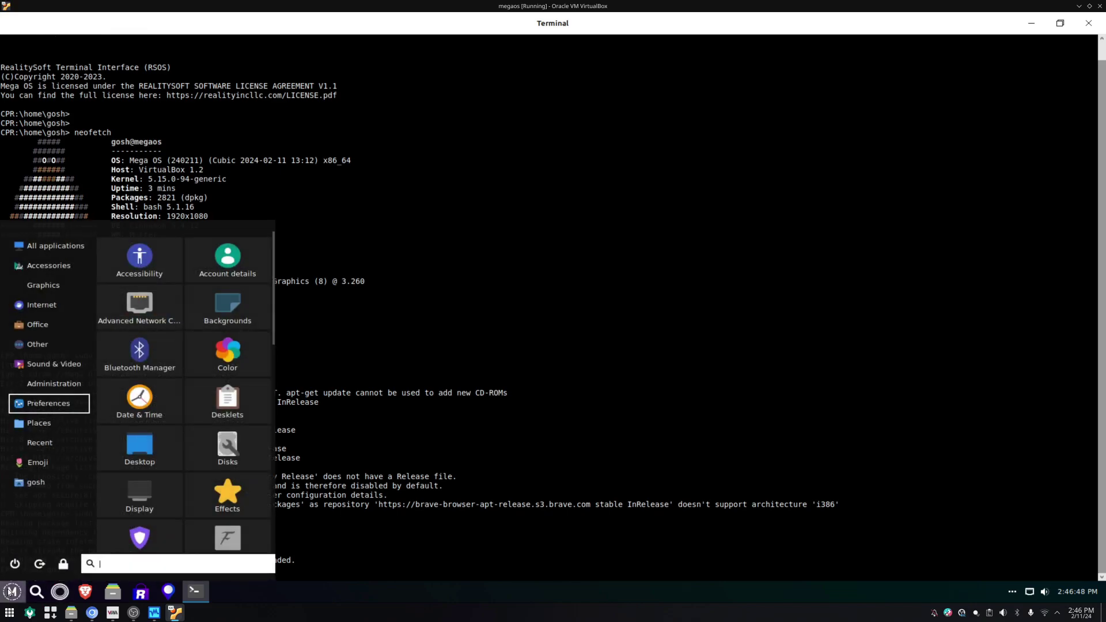
{"action": "left_click", "coordinate": [58, 263]}
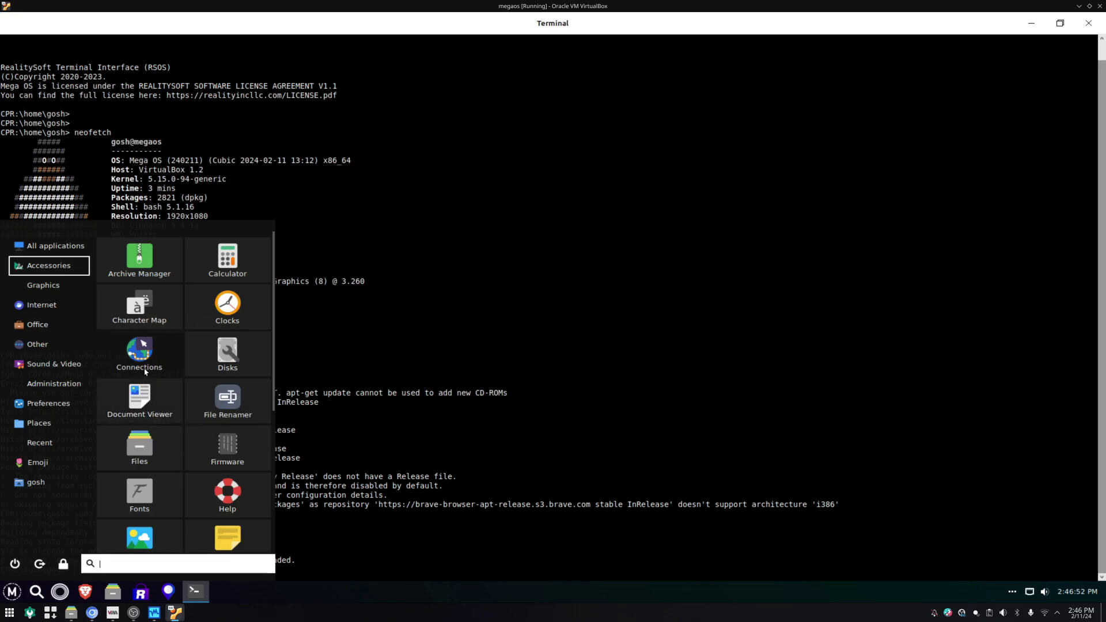
{"action": "scroll", "coordinate": [232, 456], "scroll_direction": "down", "scroll_amount": 2}
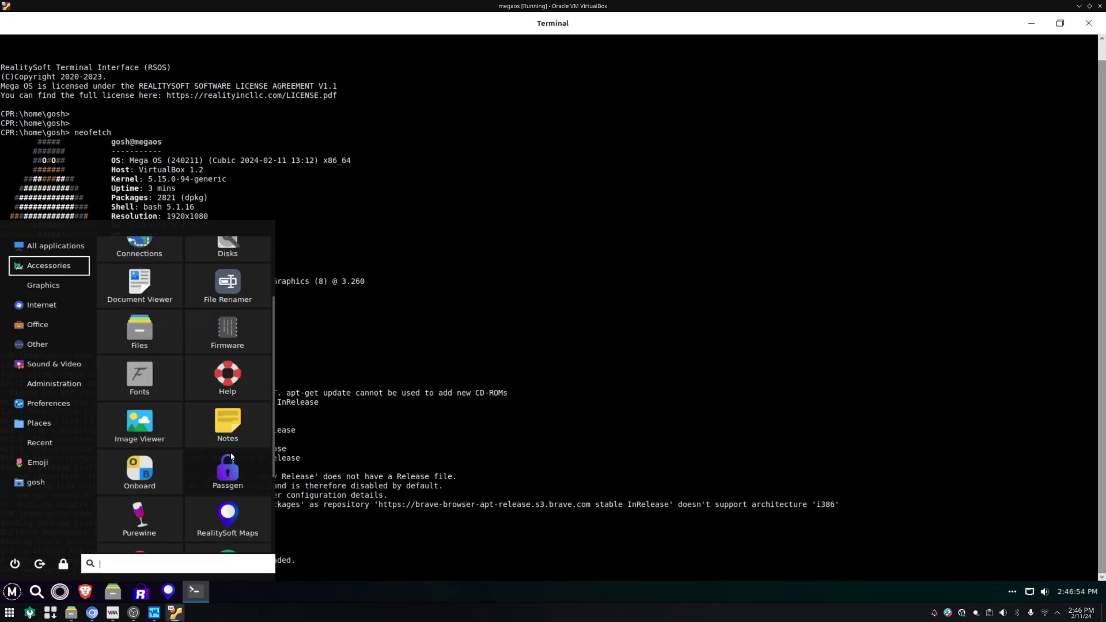
{"action": "scroll", "coordinate": [232, 456], "scroll_direction": "down", "scroll_amount": 3}
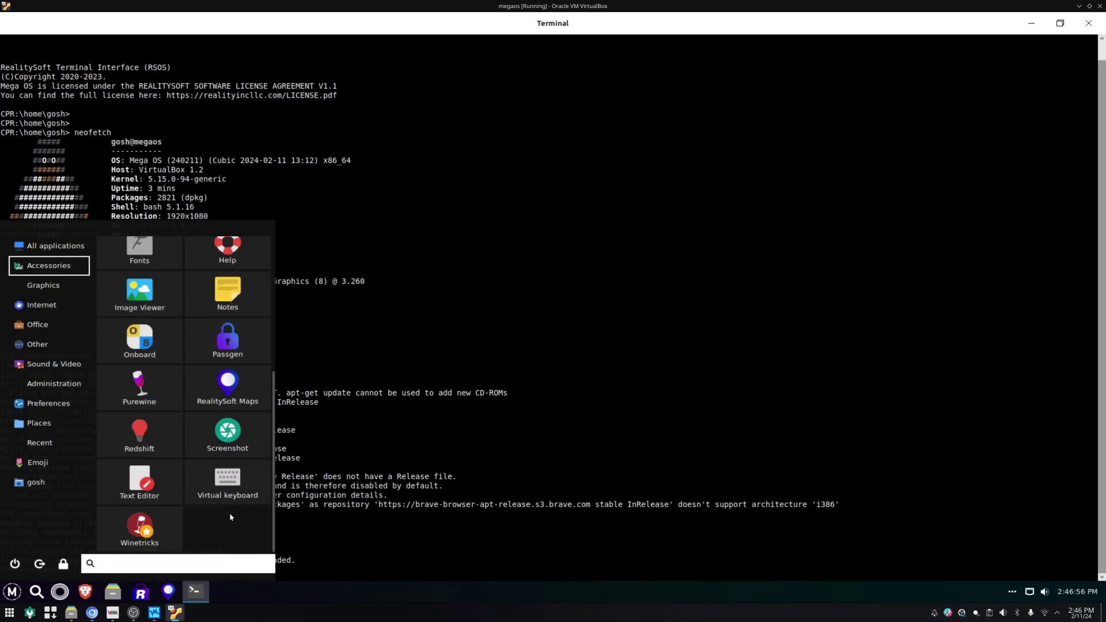
{"action": "scroll", "coordinate": [167, 380], "scroll_direction": "up", "scroll_amount": 5}
{"action": "scroll", "coordinate": [167, 381], "scroll_direction": "down", "scroll_amount": 5}
{"action": "scroll", "coordinate": [192, 465], "scroll_direction": "up", "scroll_amount": 5}
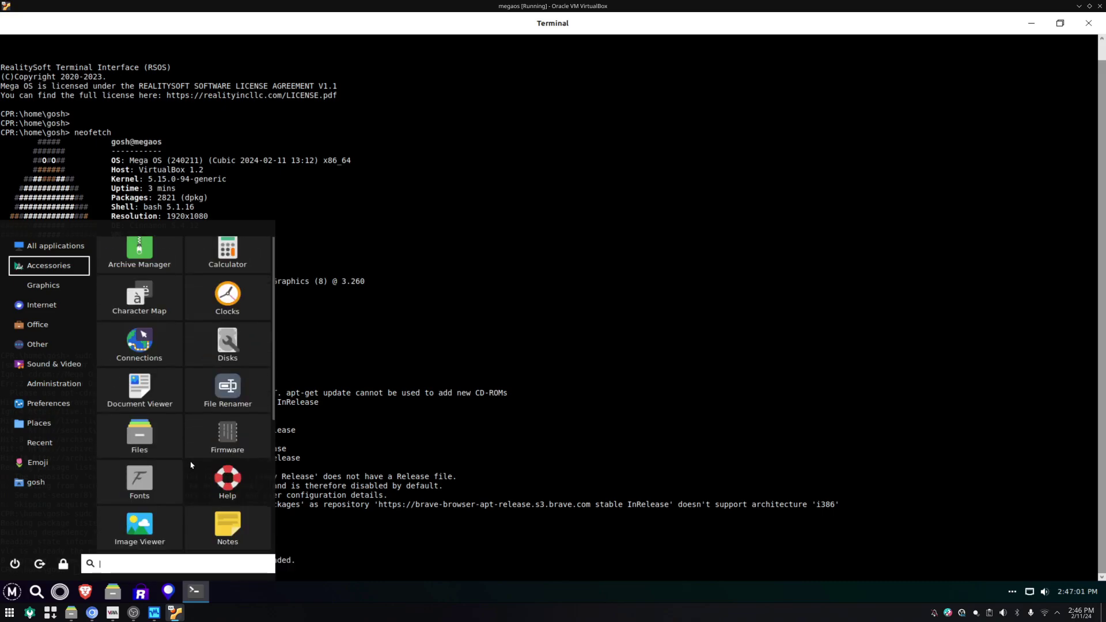
{"action": "scroll", "coordinate": [164, 387], "scroll_direction": "down", "scroll_amount": 5}
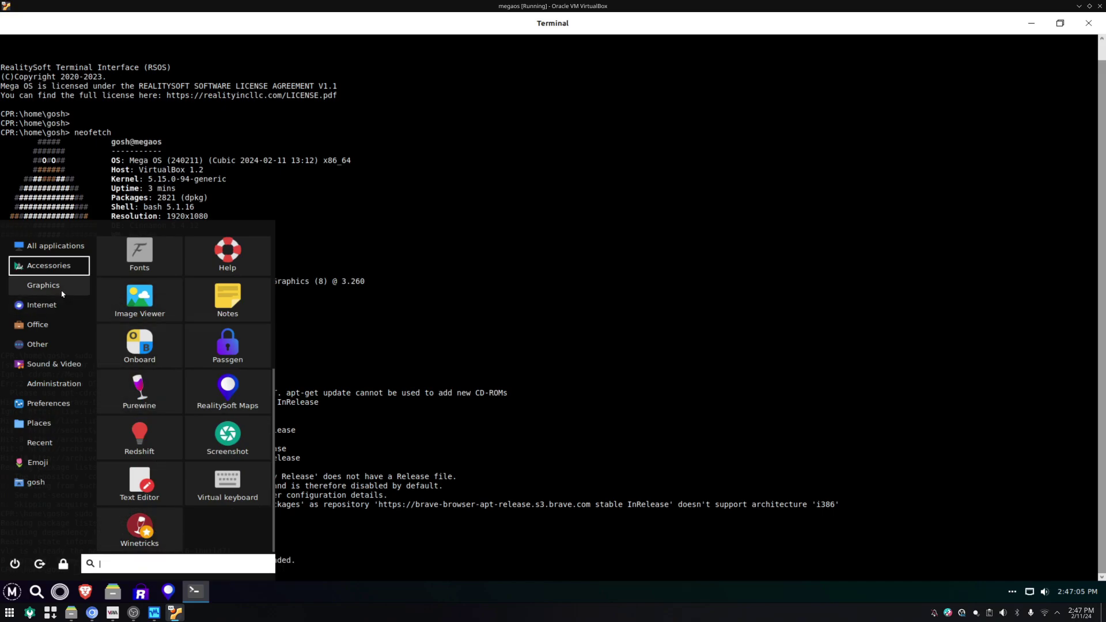
{"action": "left_click", "coordinate": [34, 285]}
{"action": "left_click", "coordinate": [144, 265]}
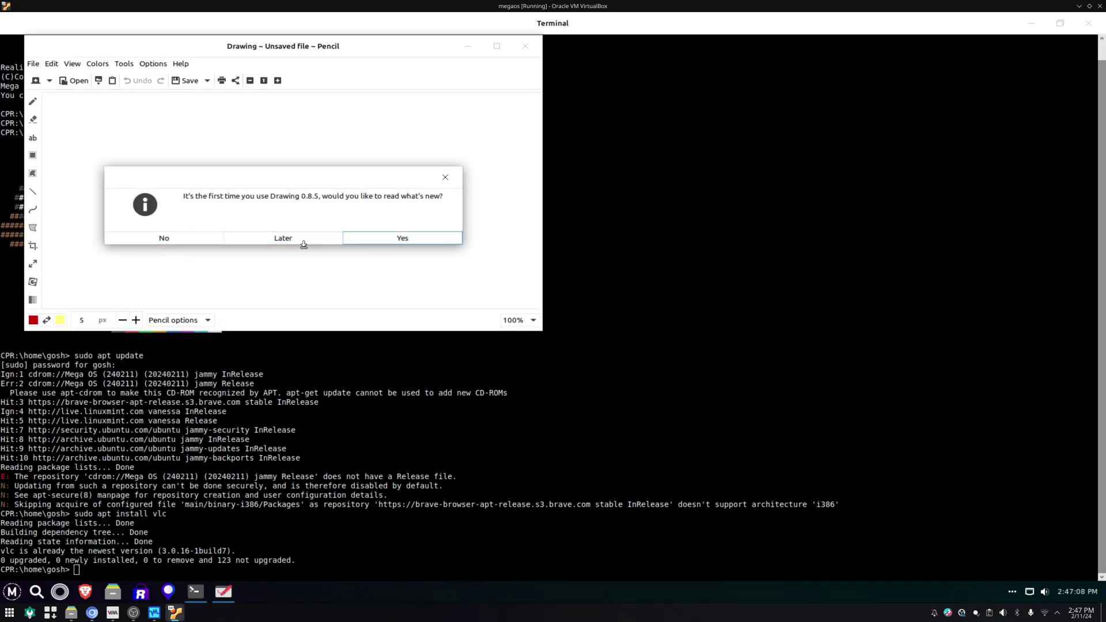
Decline Drawing's what's-new prompt and view its About information.
{"action": "left_click", "coordinate": [164, 238]}
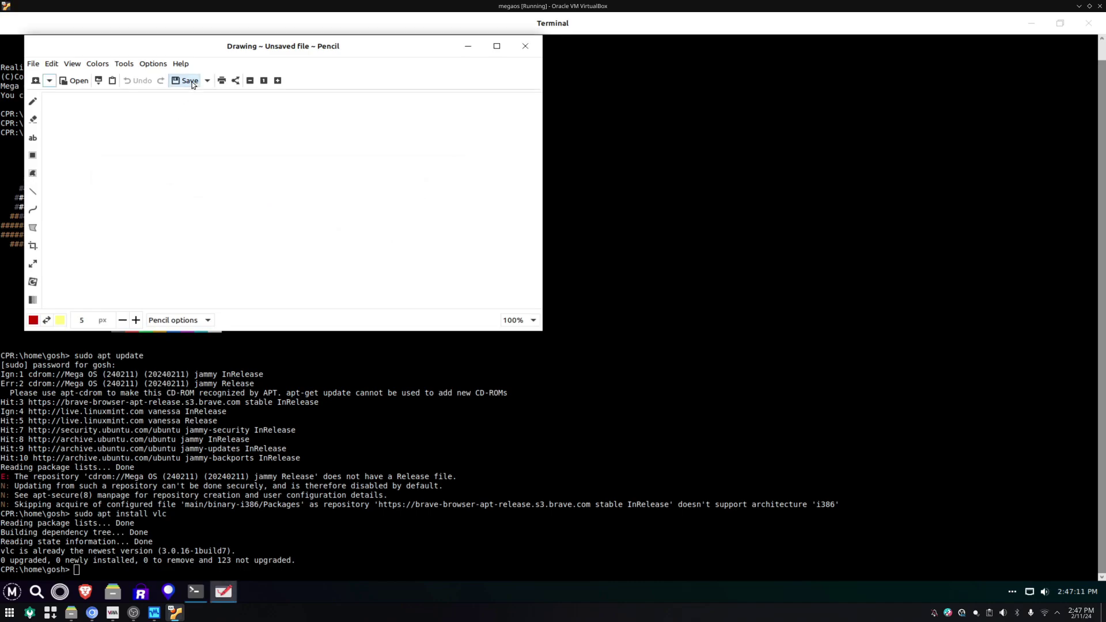
{"action": "left_click", "coordinate": [181, 64]}
{"action": "left_click", "coordinate": [213, 146]}
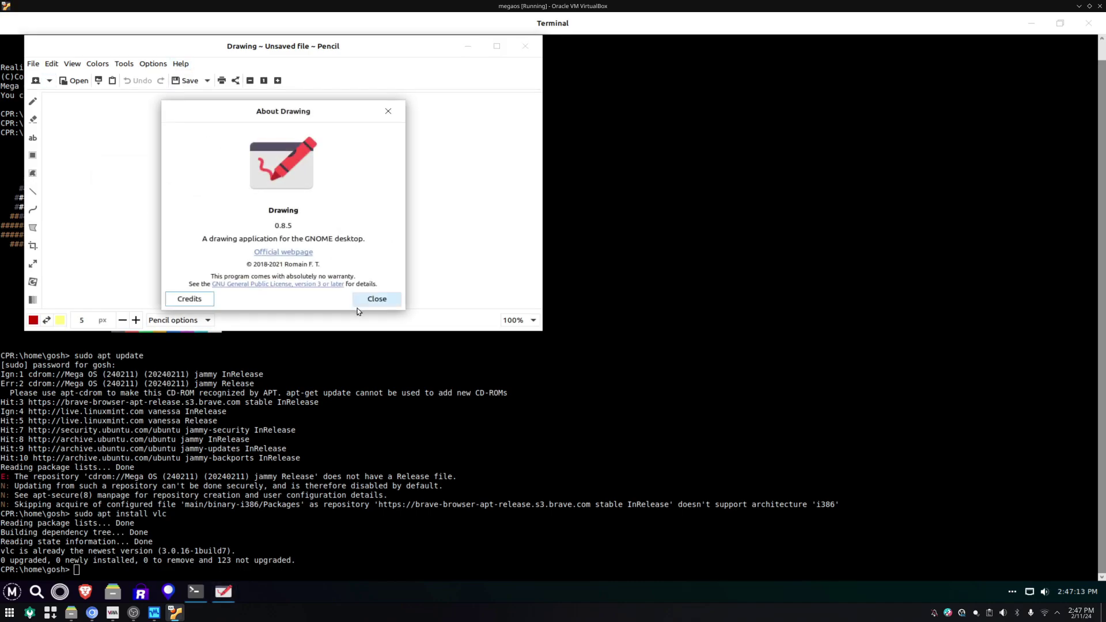
{"action": "left_click", "coordinate": [376, 299]}
Draw a red freehand stroke, then close Drawing and discard the unsaved drawing.
{"action": "mouse_move", "coordinate": [283, 177]}
{"action": "left_mouse_down"}
{"action": "mouse_move", "coordinate": [190, 230]}
{"action": "mouse_move", "coordinate": [230, 183]}
{"action": "mouse_move", "coordinate": [332, 144]}
{"action": "mouse_move", "coordinate": [403, 198]}
{"action": "left_mouse_up"}
{"action": "left_click", "coordinate": [524, 43]}
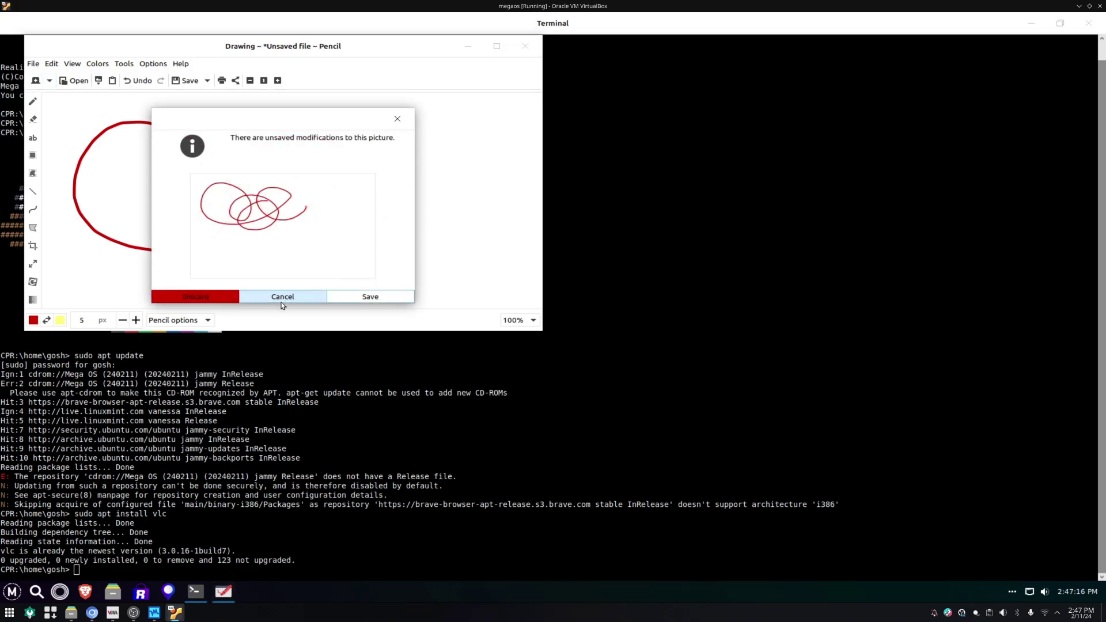
{"action": "left_click", "coordinate": [184, 293]}
List the Office apps, including LibreOffice, in the app menu.
{"action": "left_click", "coordinate": [19, 589]}
{"action": "left_click", "coordinate": [19, 589]}
{"action": "left_click", "coordinate": [19, 589]}
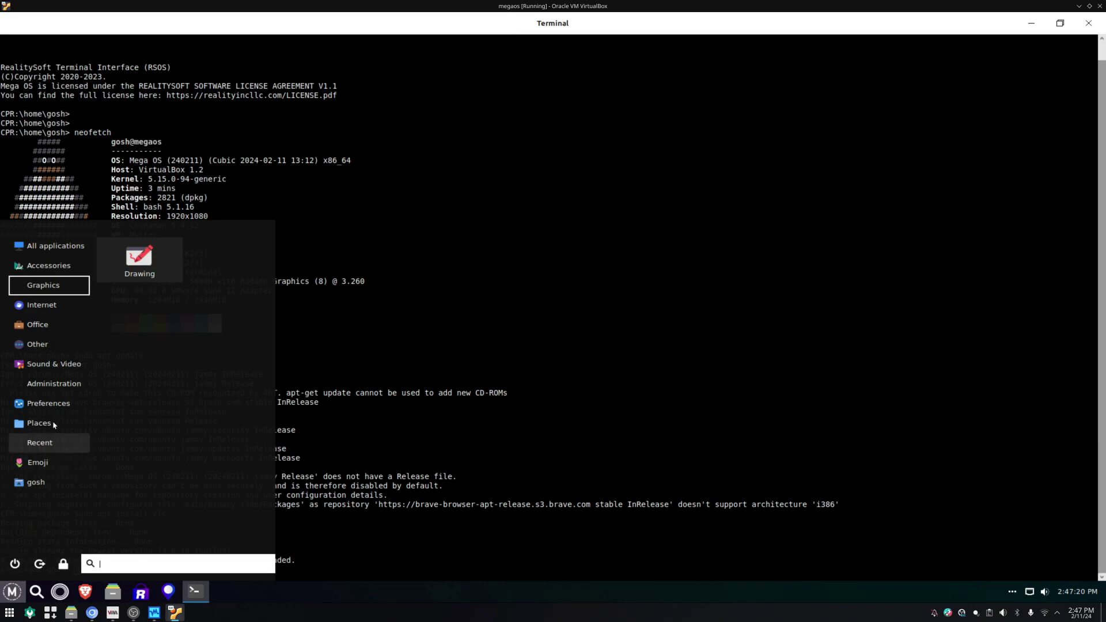
{"action": "left_click", "coordinate": [70, 335]}
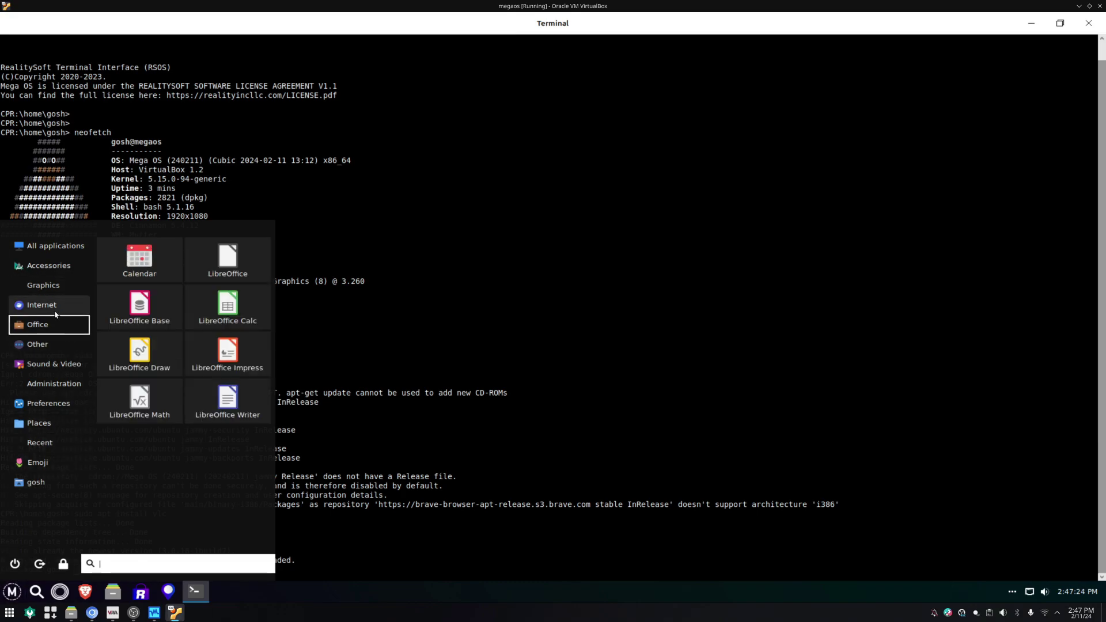
Browse the Internet, Other and Sound & Video categories, ending on the Administration tools.
{"action": "left_click", "coordinate": [55, 310]}
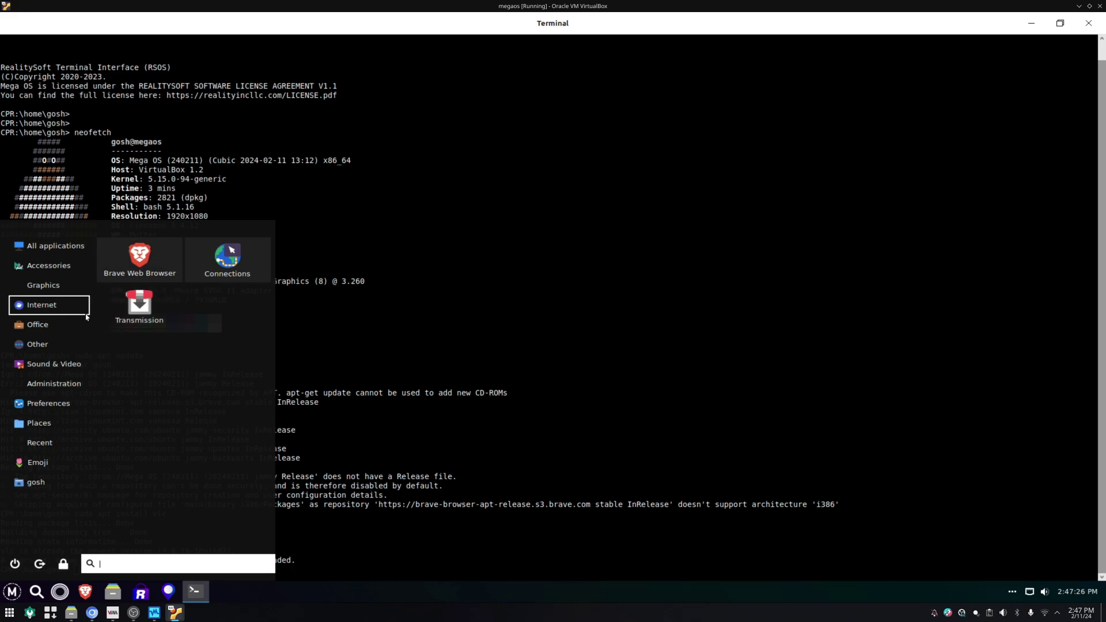
{"action": "left_click", "coordinate": [60, 349]}
{"action": "left_click", "coordinate": [59, 366]}
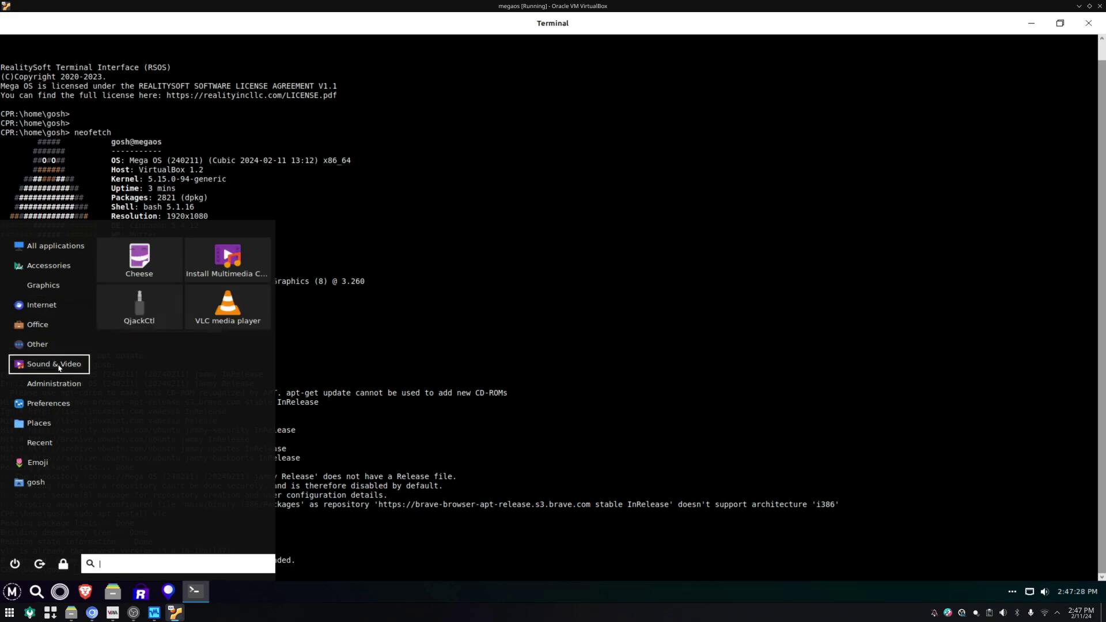
{"action": "left_click", "coordinate": [47, 388]}
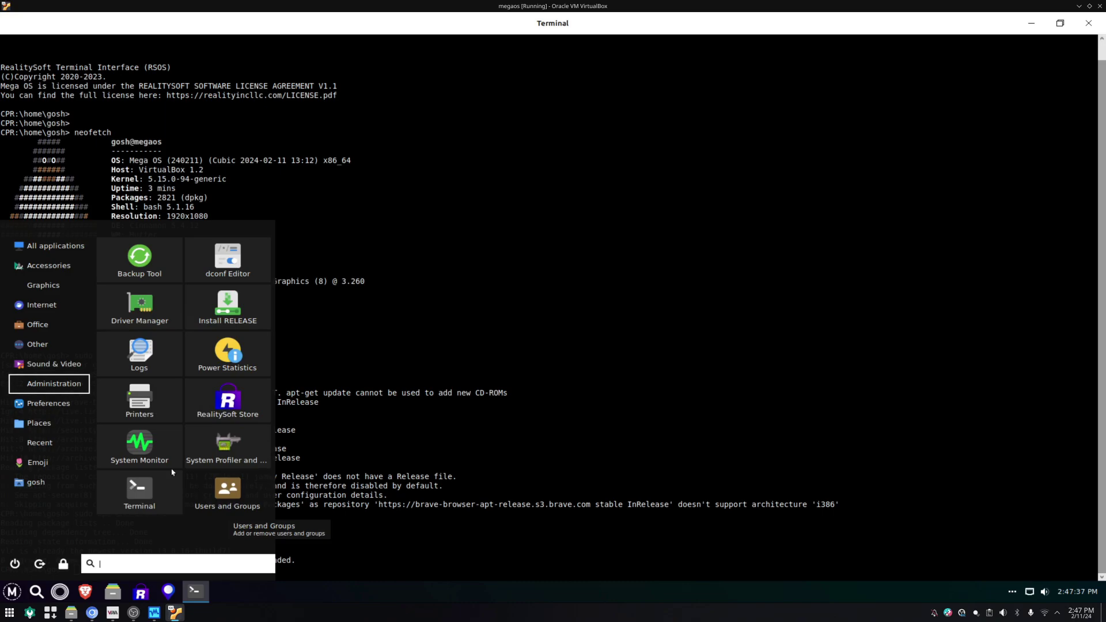
Open System Monitor, check File Systems (/dev/sda3 14% used), Resources and Processes, then close it.
{"action": "left_click", "coordinate": [139, 449]}
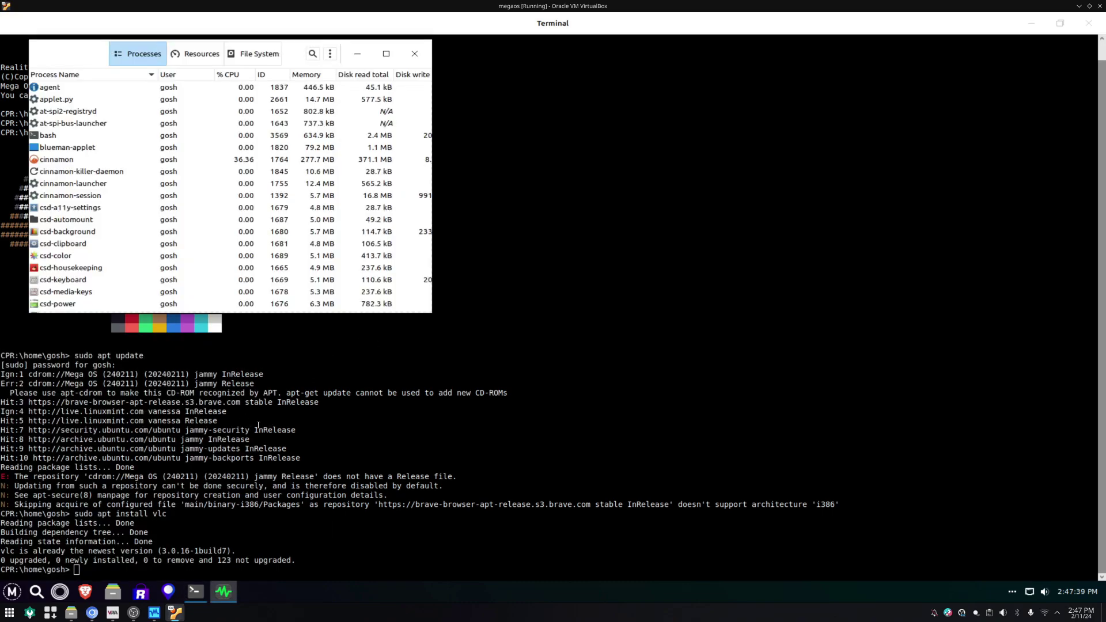
{"action": "left_click", "coordinate": [249, 56]}
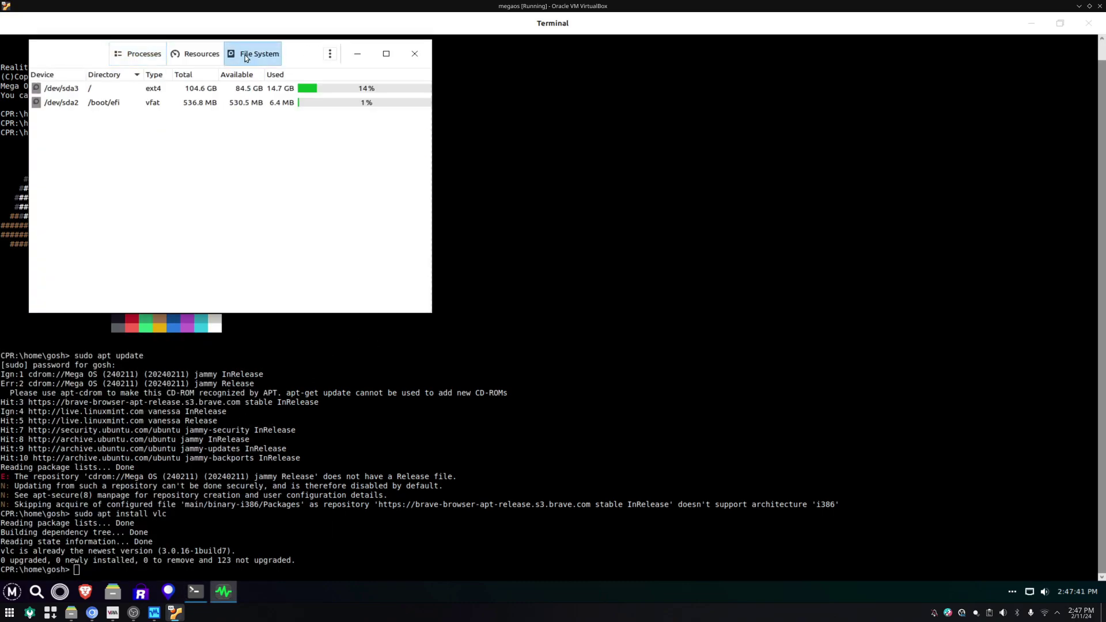
{"action": "left_click", "coordinate": [206, 59]}
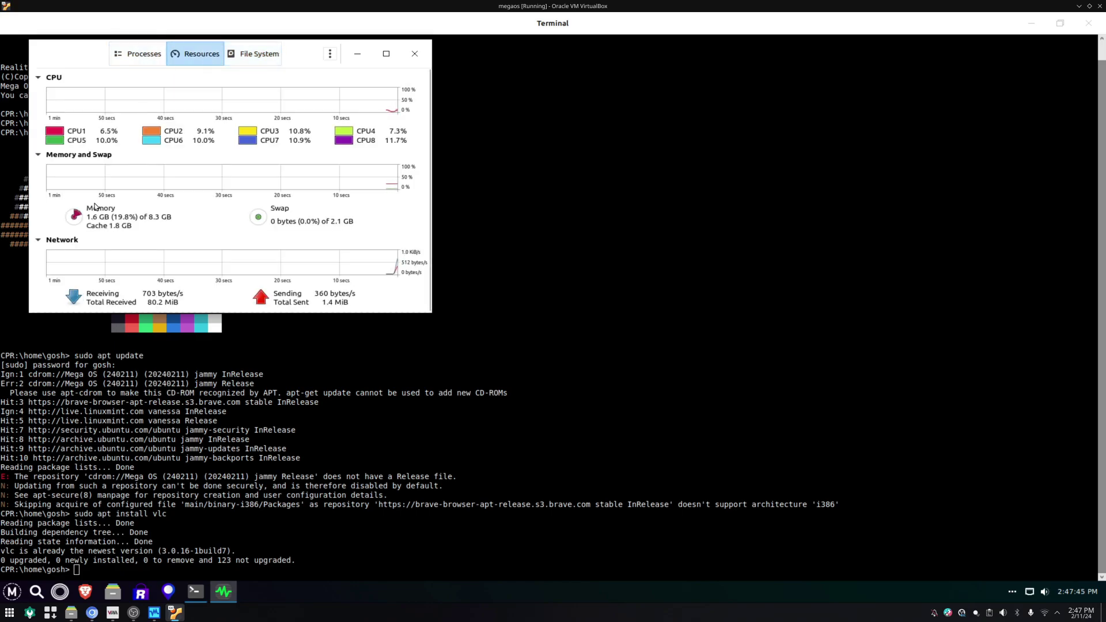
{"action": "left_click", "coordinate": [138, 53]}
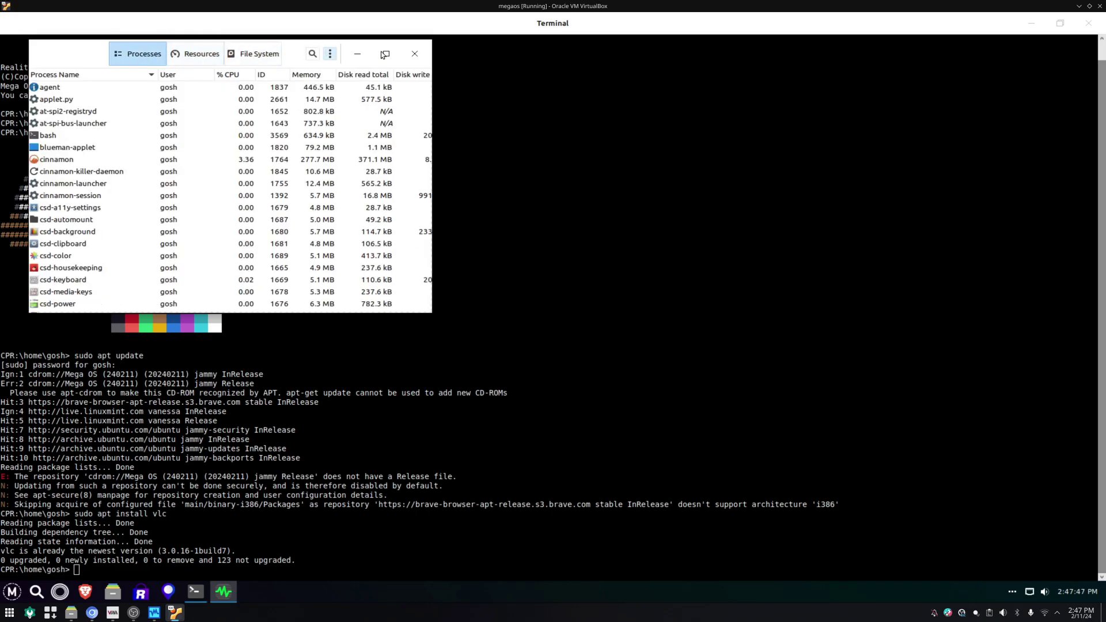
{"action": "left_click", "coordinate": [415, 53]}
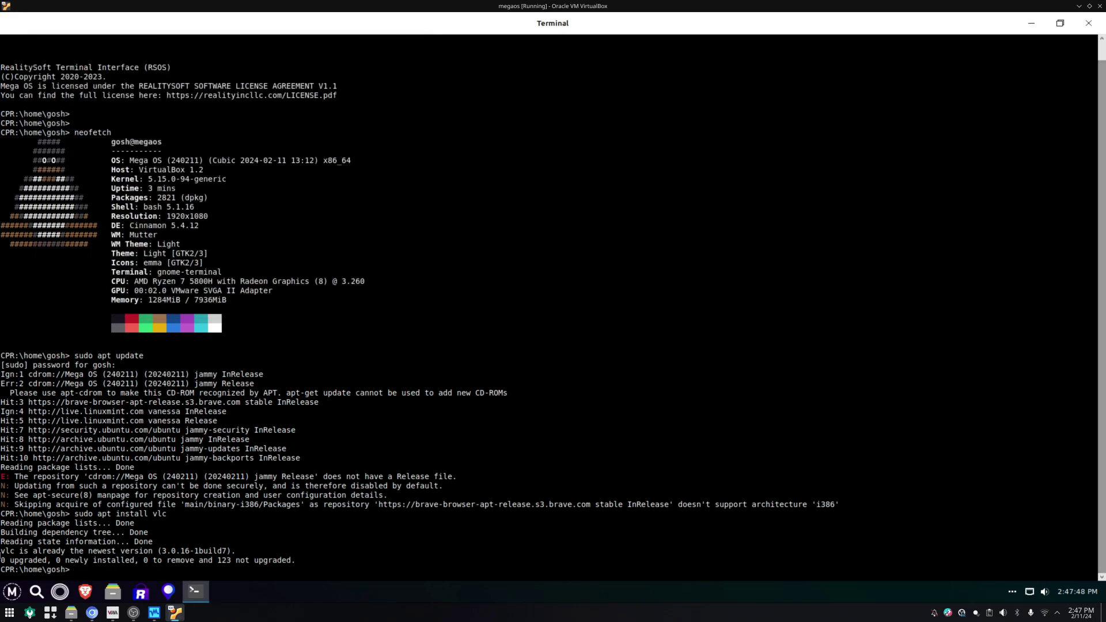
{"action": "left_click", "coordinate": [12, 592]}
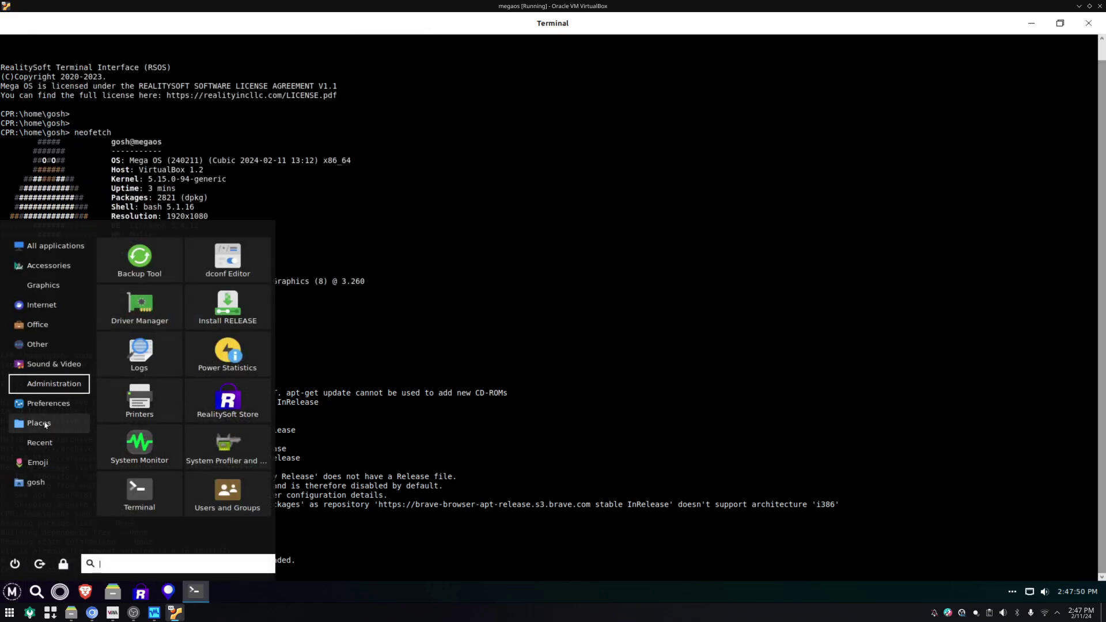
{"action": "left_click", "coordinate": [49, 403]}
{"action": "scroll", "coordinate": [218, 430], "scroll_direction": "down", "scroll_amount": 3}
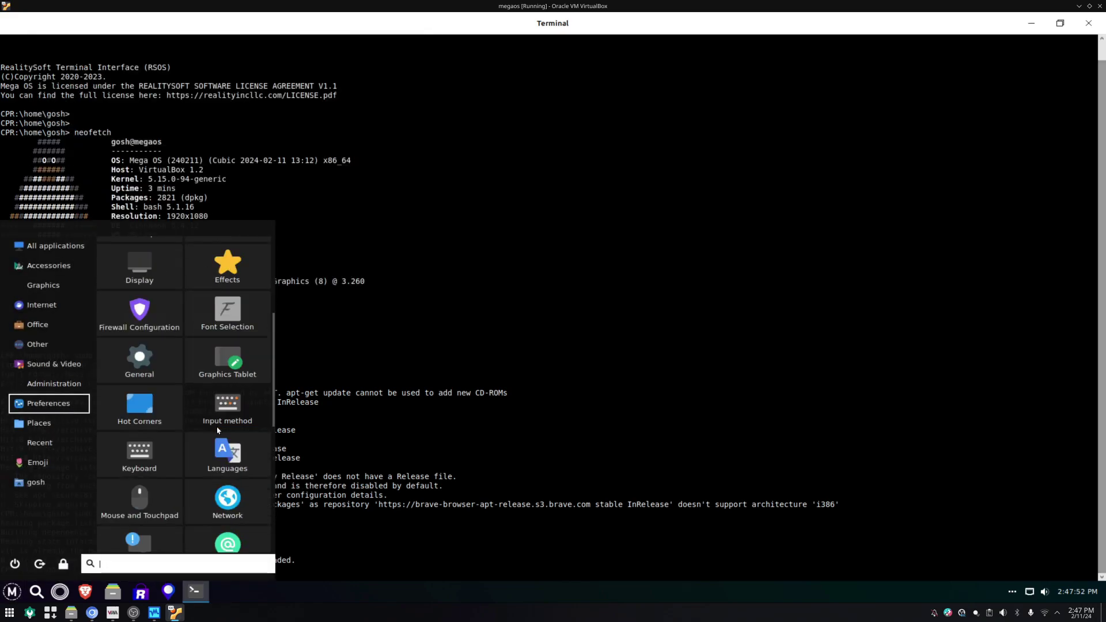
{"action": "scroll", "coordinate": [218, 430], "scroll_direction": "down", "scroll_amount": 6}
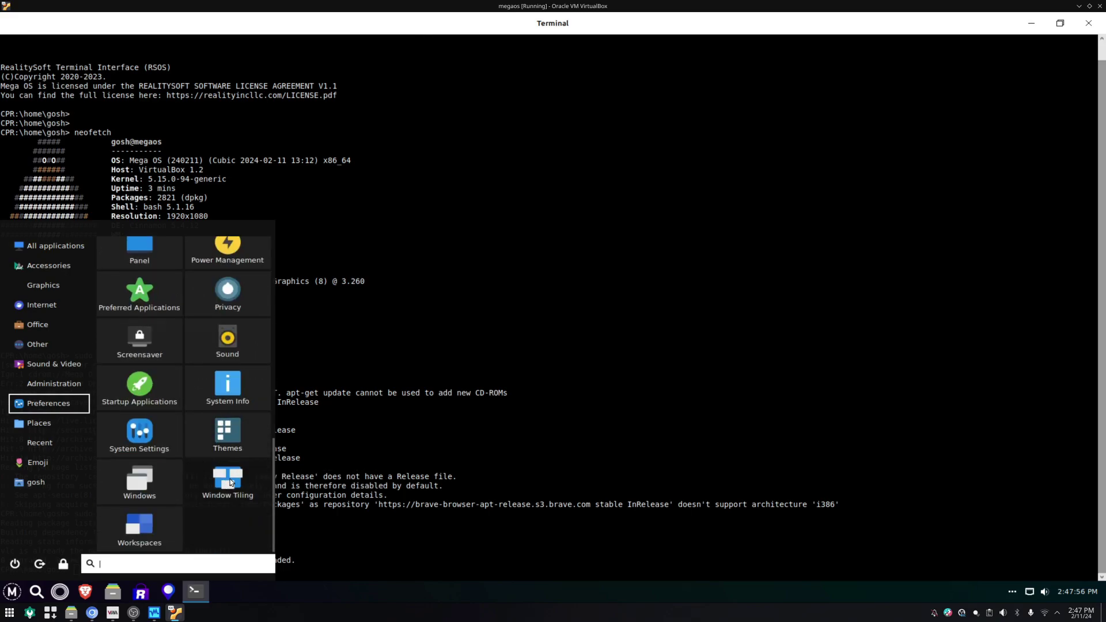
{"action": "left_click", "coordinate": [139, 434]}
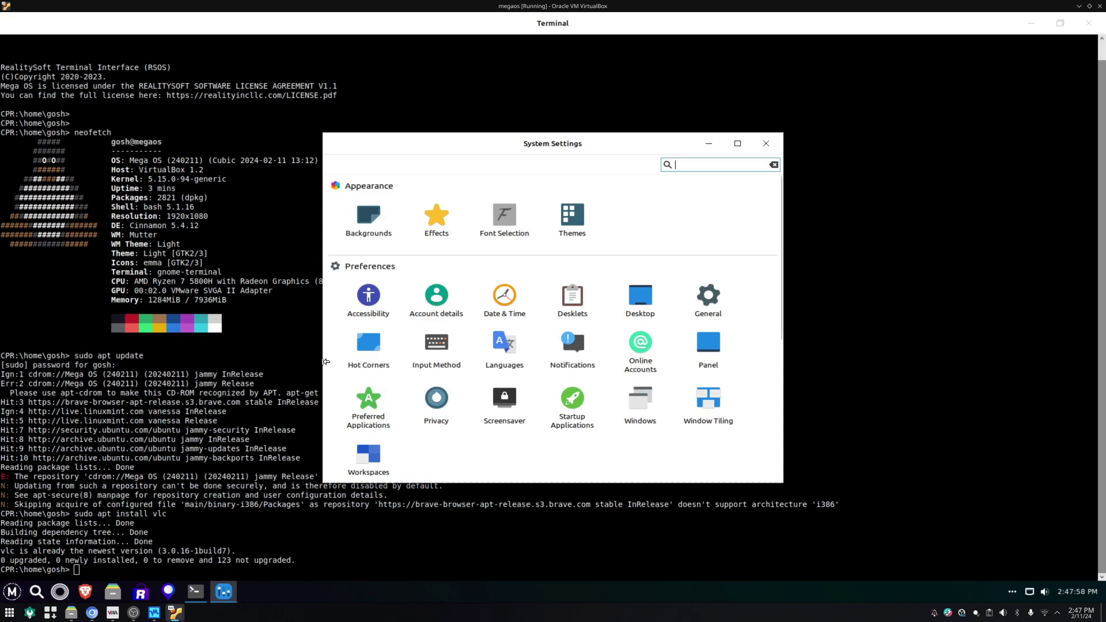
{"action": "scroll", "coordinate": [638, 385], "scroll_direction": "down", "scroll_amount": 3}
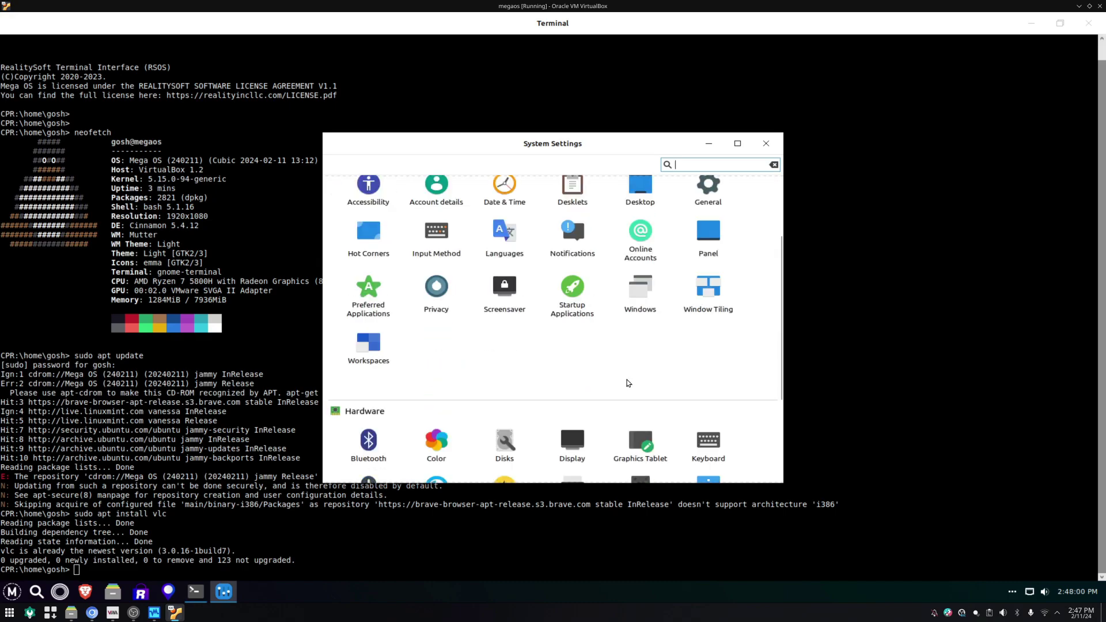
{"action": "scroll", "coordinate": [634, 384], "scroll_direction": "down", "scroll_amount": 4}
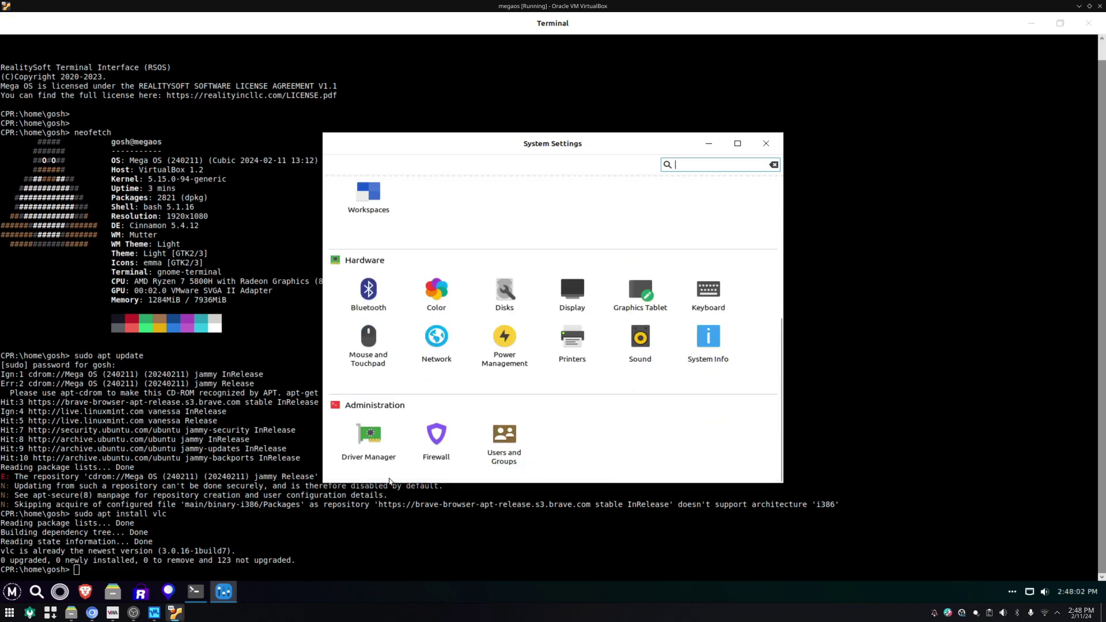
{"action": "right_click", "coordinate": [287, 592]}
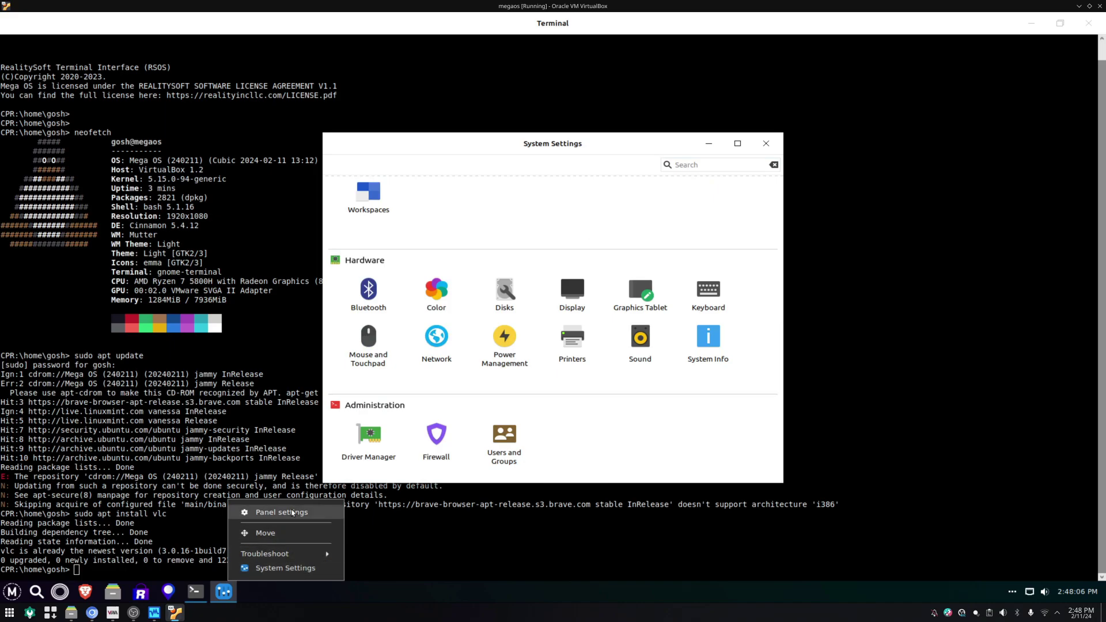
{"action": "left_click", "coordinate": [285, 568]}
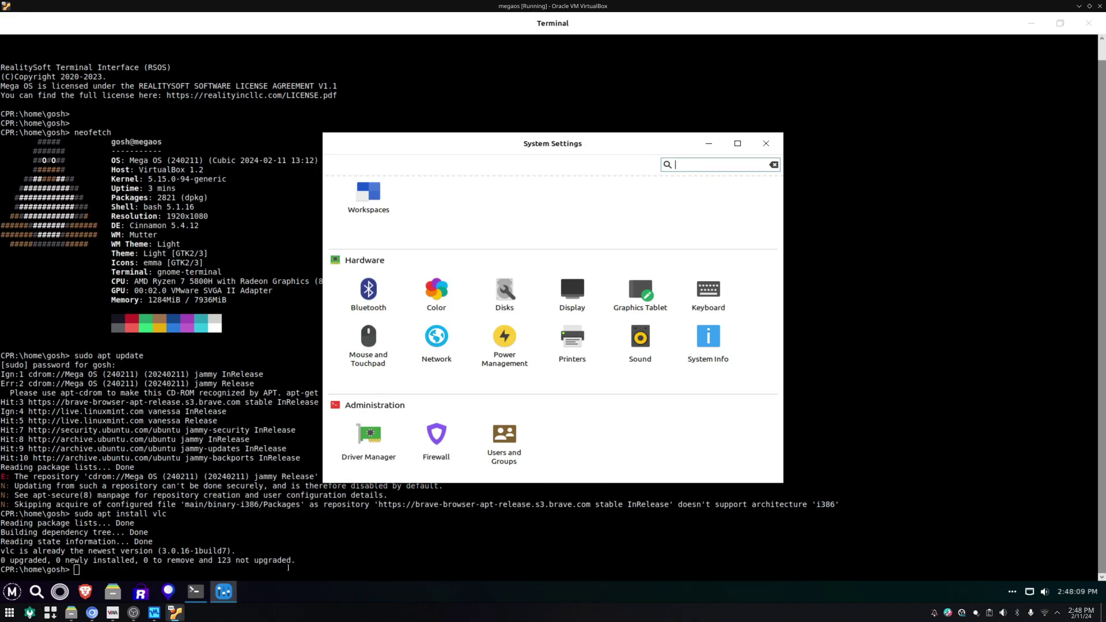
{"action": "scroll", "coordinate": [586, 374], "scroll_direction": "down", "scroll_amount": 5}
{"action": "scroll", "coordinate": [569, 340], "scroll_direction": "up", "scroll_amount": 5}
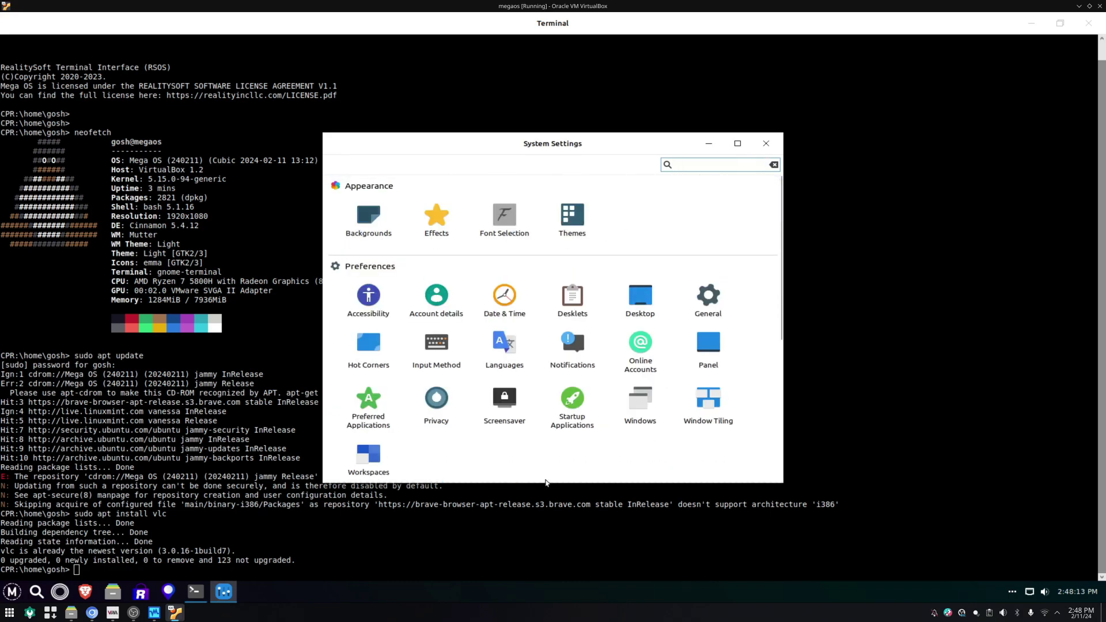
{"action": "left_click", "coordinate": [365, 593]}
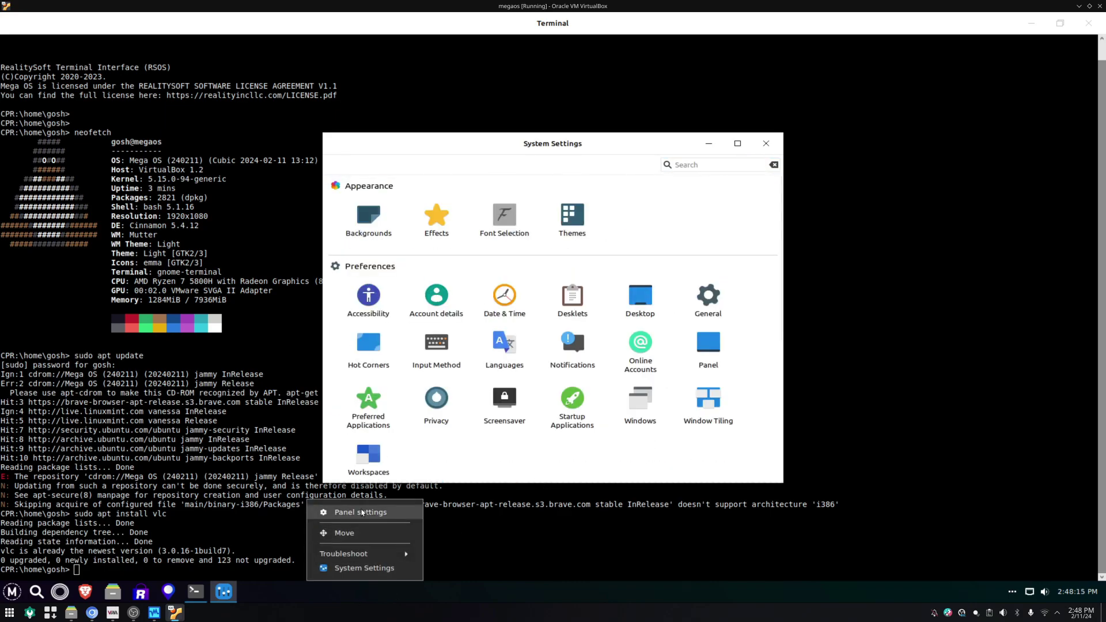
{"action": "left_click", "coordinate": [361, 512]}
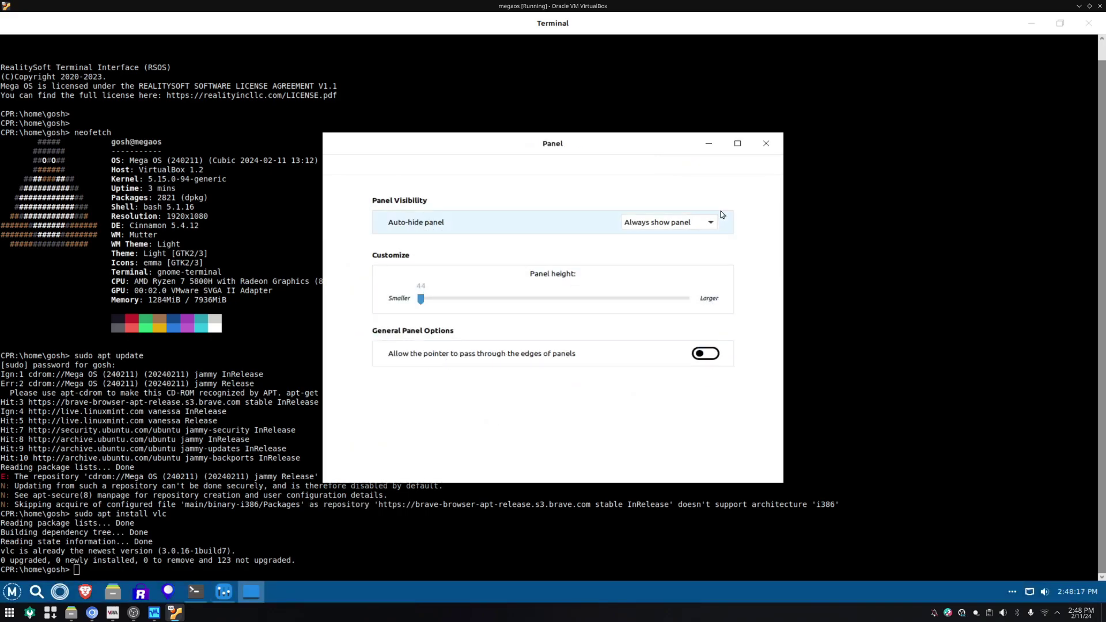
{"action": "left_click", "coordinate": [766, 143]}
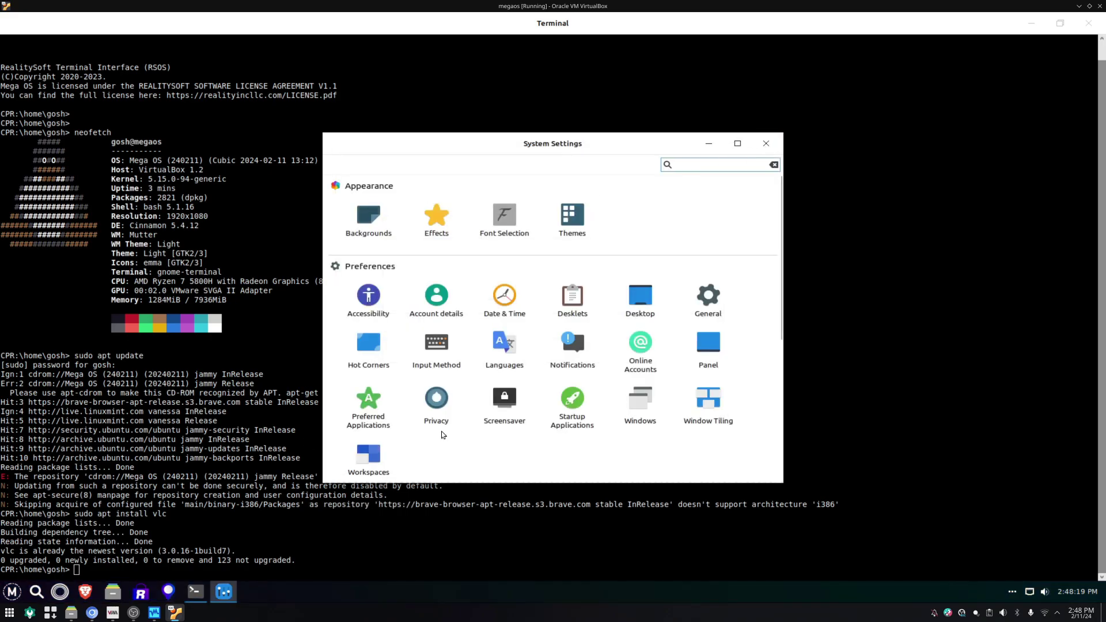
{"action": "scroll", "coordinate": [519, 427], "scroll_direction": "down", "scroll_amount": 5}
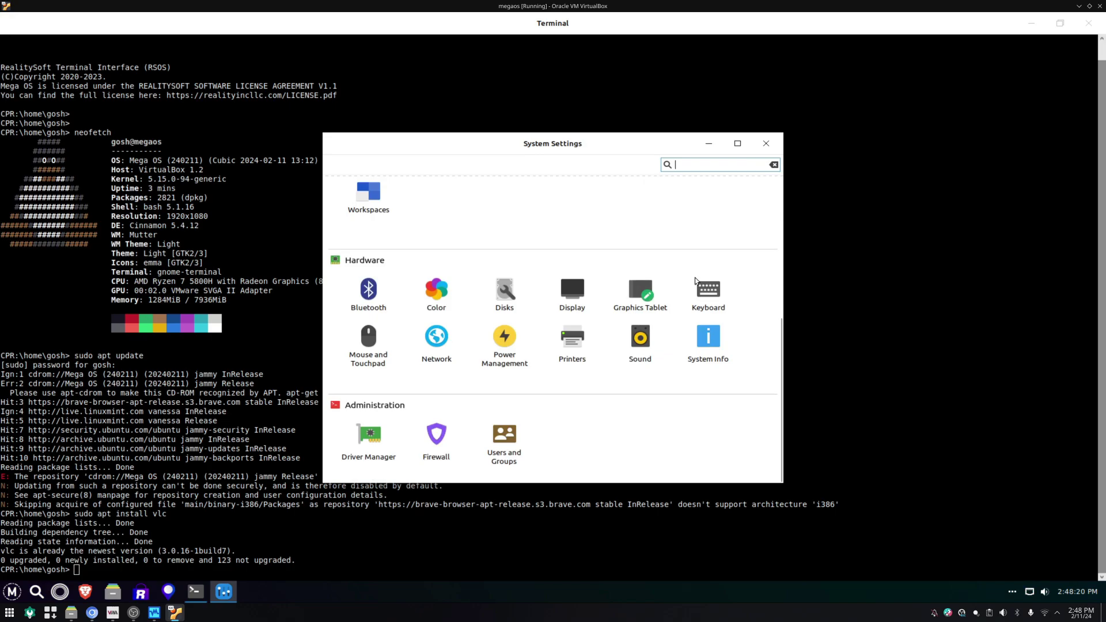
{"action": "left_click", "coordinate": [766, 143]}
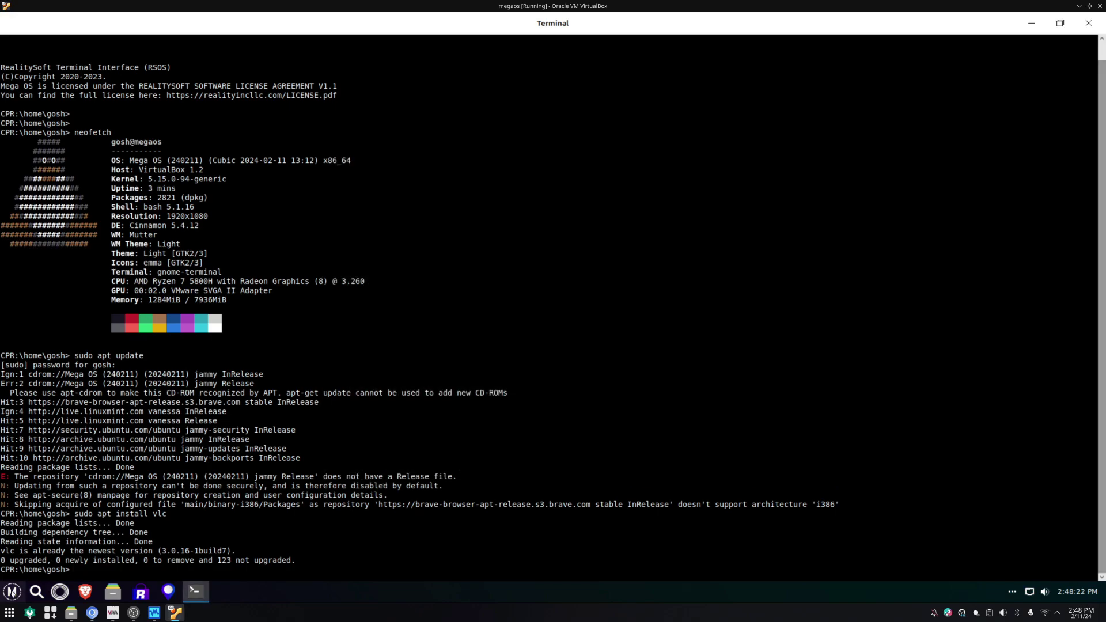
{"action": "left_click", "coordinate": [12, 592]}
{"action": "scroll", "coordinate": [192, 452], "scroll_direction": "down", "scroll_amount": 5}
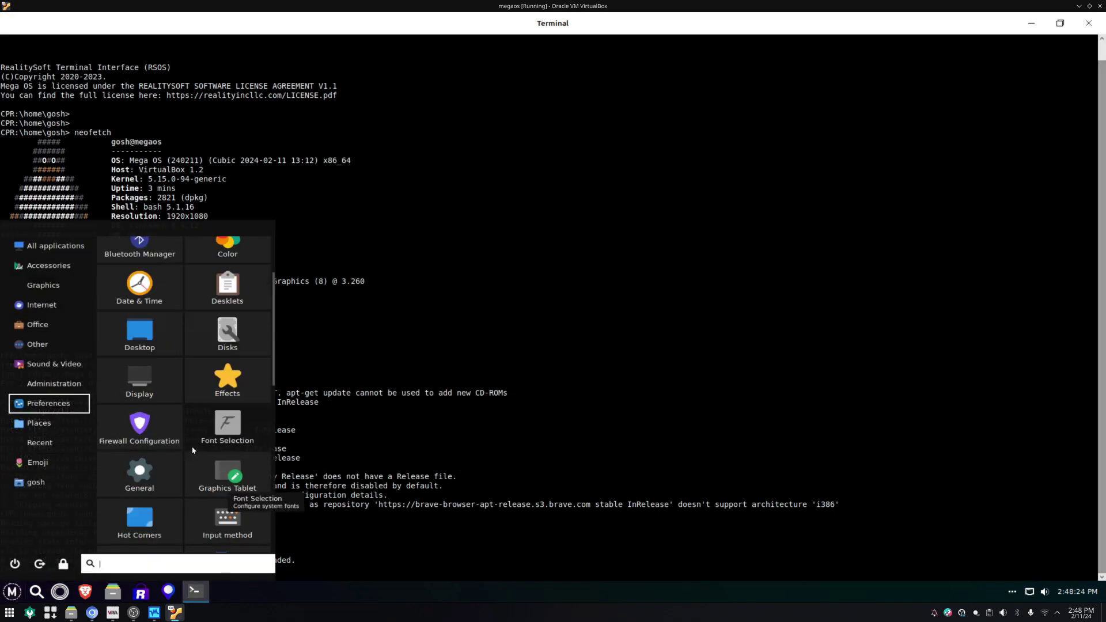
{"action": "scroll", "coordinate": [187, 425], "scroll_direction": "down", "scroll_amount": 3}
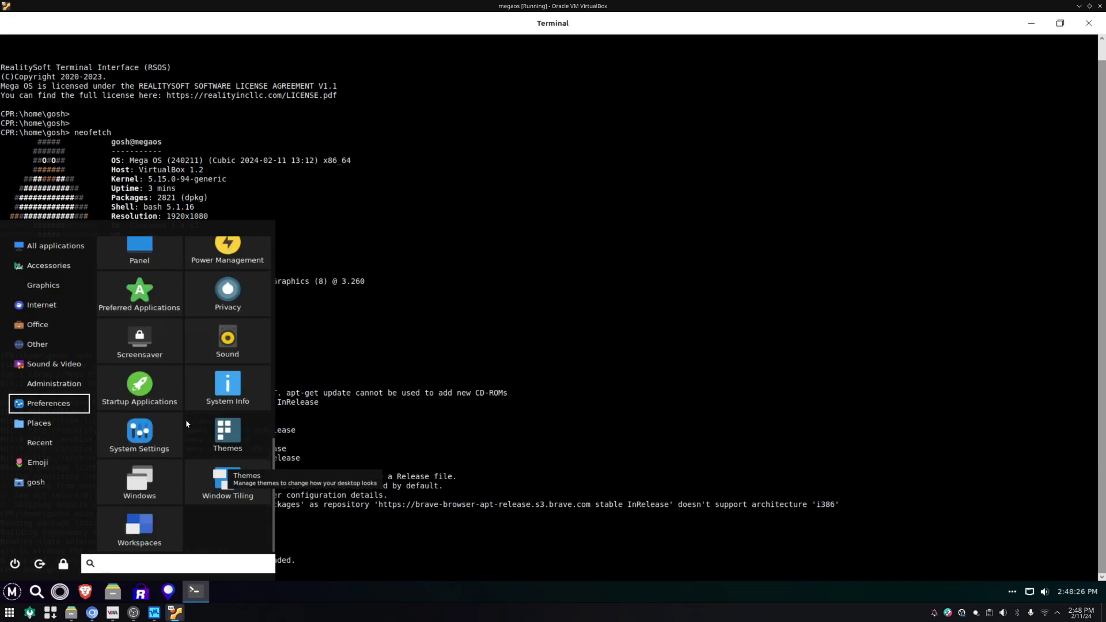
{"action": "mouse_move", "coordinate": [53, 427]}
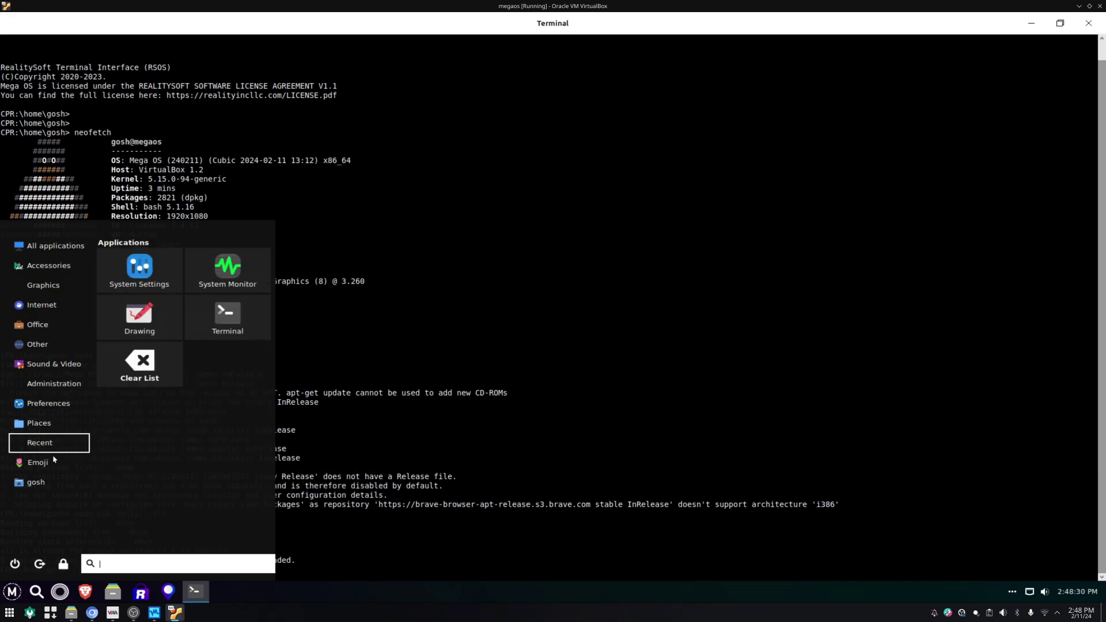
{"action": "mouse_move", "coordinate": [52, 477]}
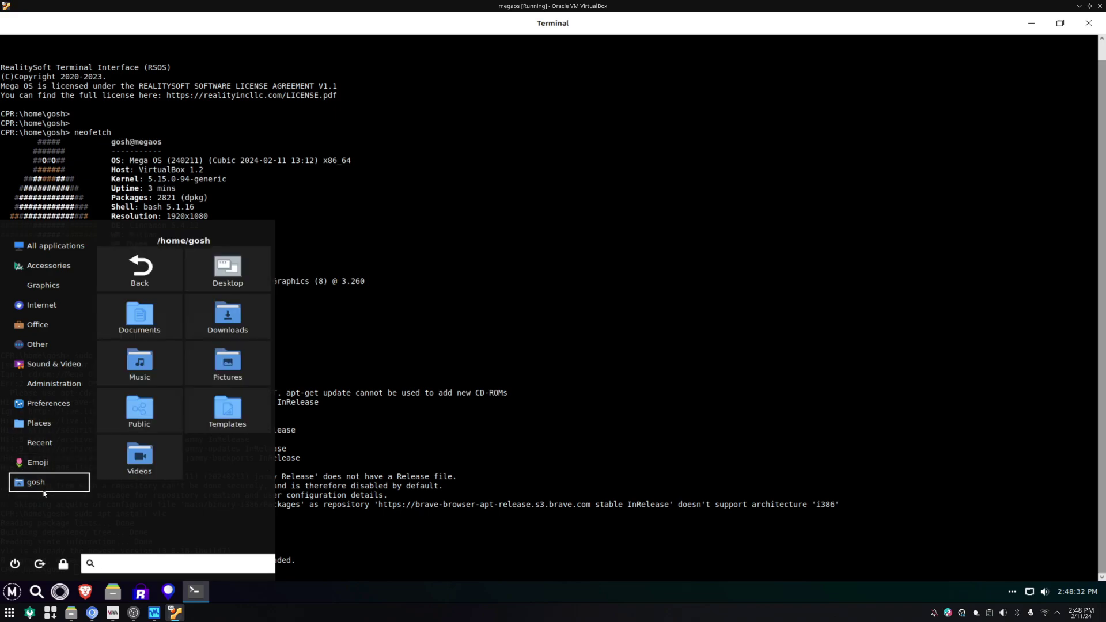
{"action": "mouse_move", "coordinate": [58, 374]}
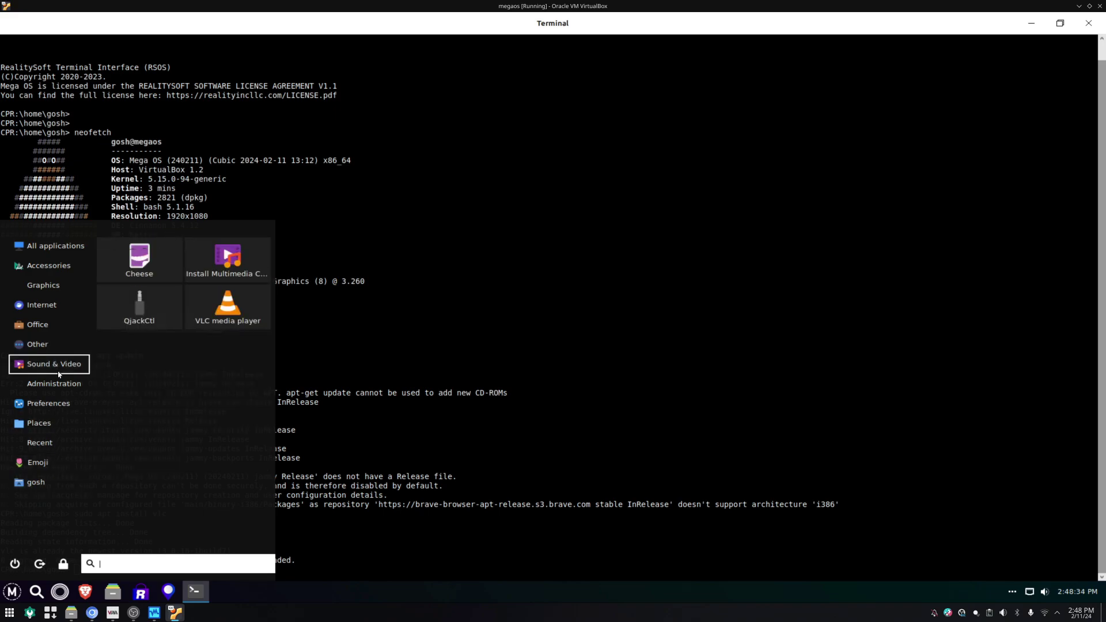
{"action": "mouse_move", "coordinate": [52, 349]}
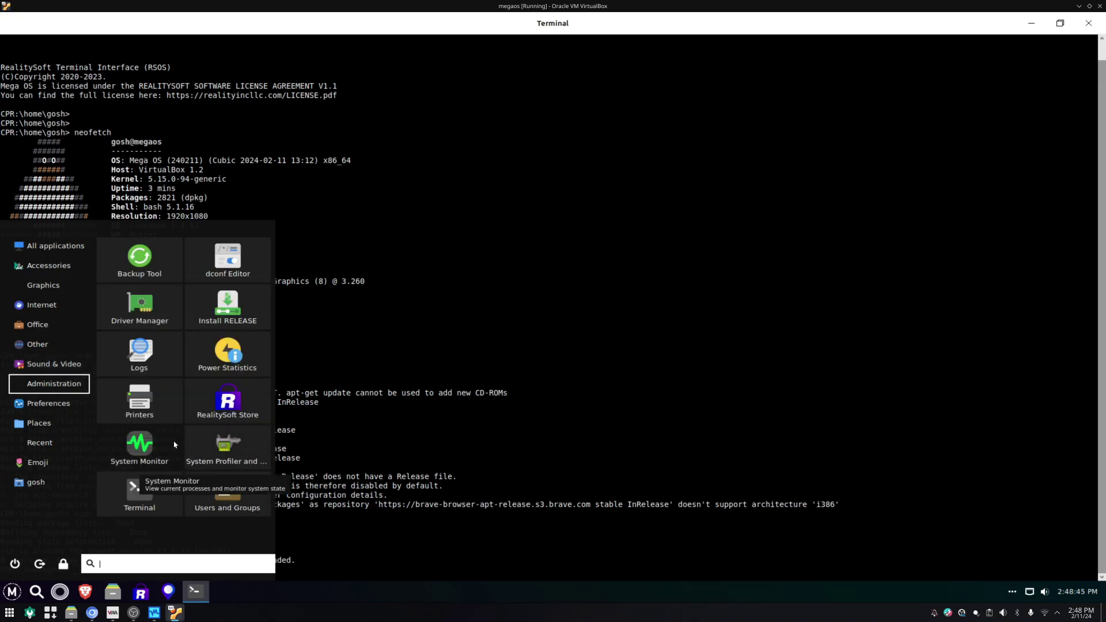
{"action": "left_click", "coordinate": [381, 409]}
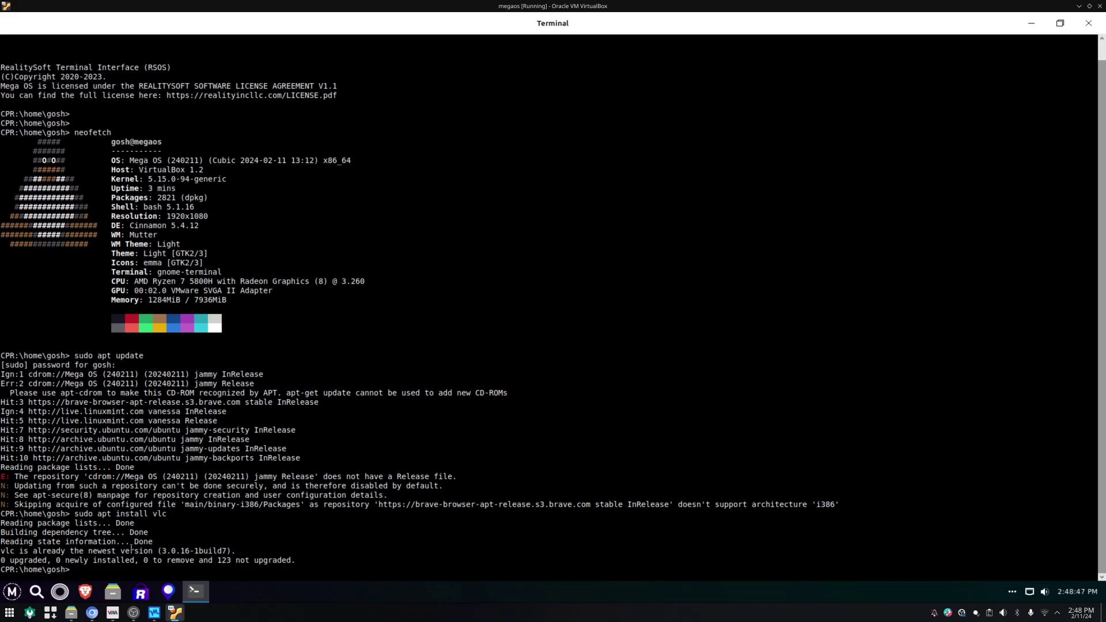
Launch Brave, dismiss the update notice and welcome tab, and save the Winamp 5.622 installer to Downloads.
{"action": "left_click", "coordinate": [85, 592]}
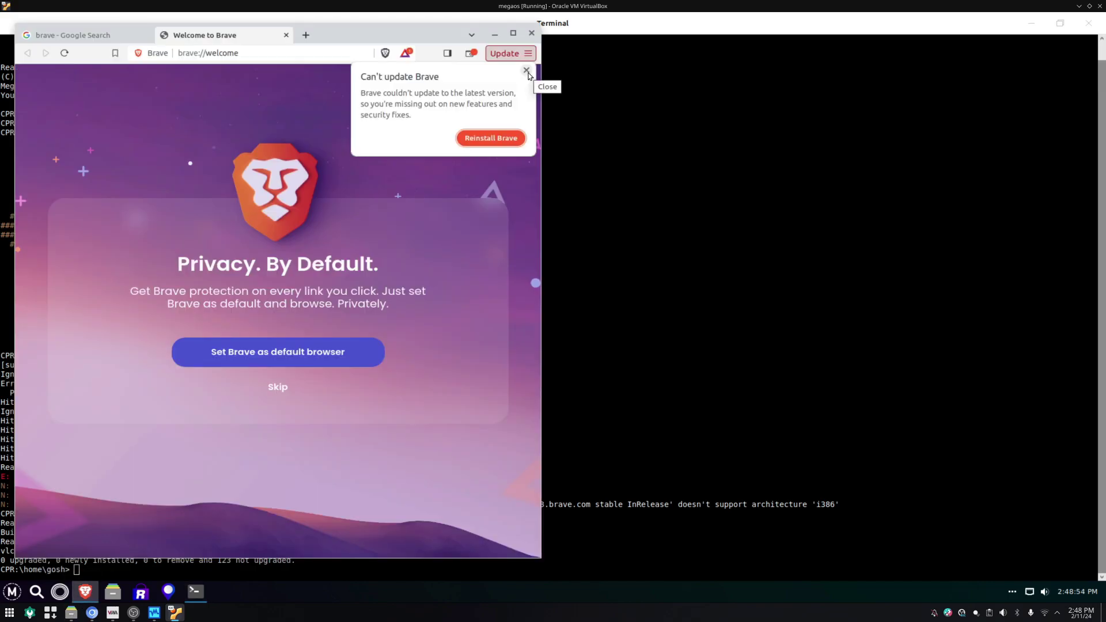
{"action": "left_click", "coordinate": [527, 71]}
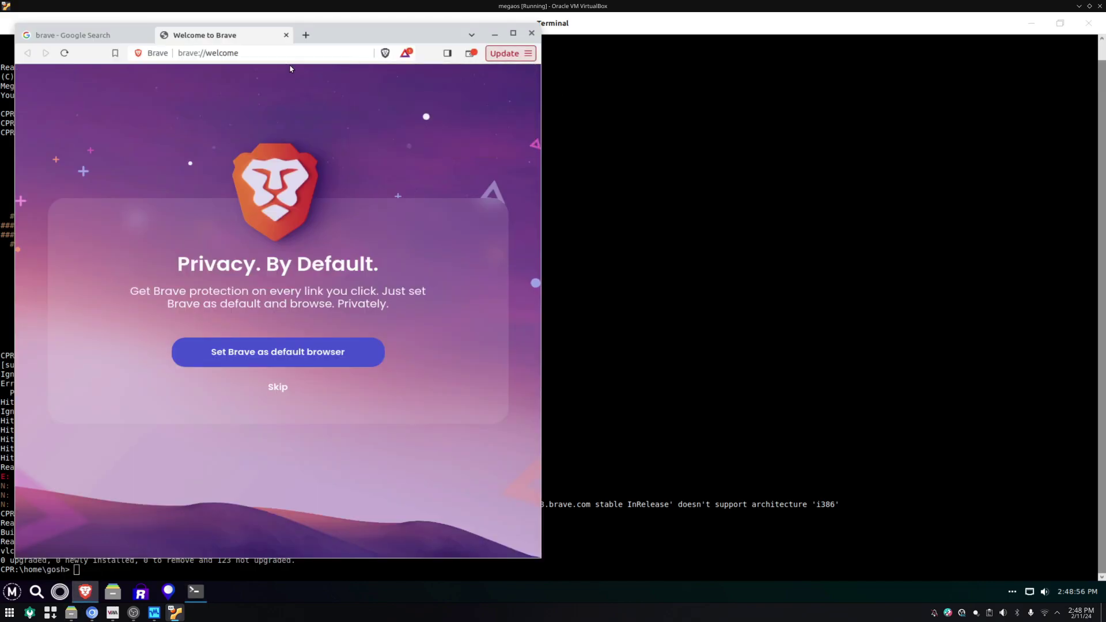
{"action": "middle_click", "coordinate": [230, 41]}
{"action": "left_click_drag", "start_coordinate": [230, 40], "coordinate": [474, 29]}
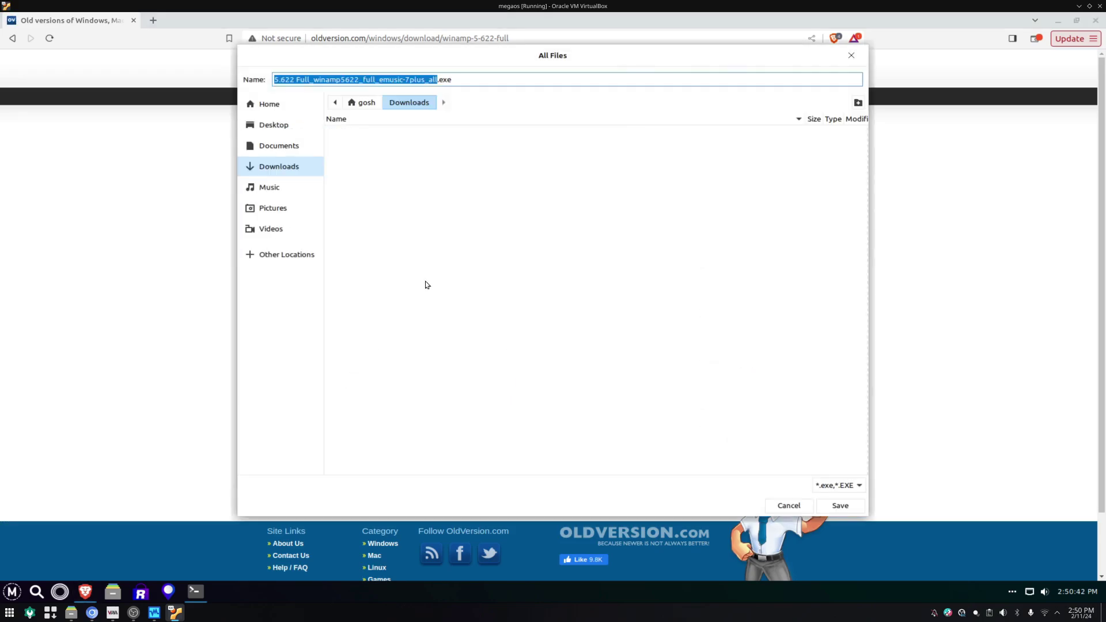
{"action": "left_click", "coordinate": [841, 506]}
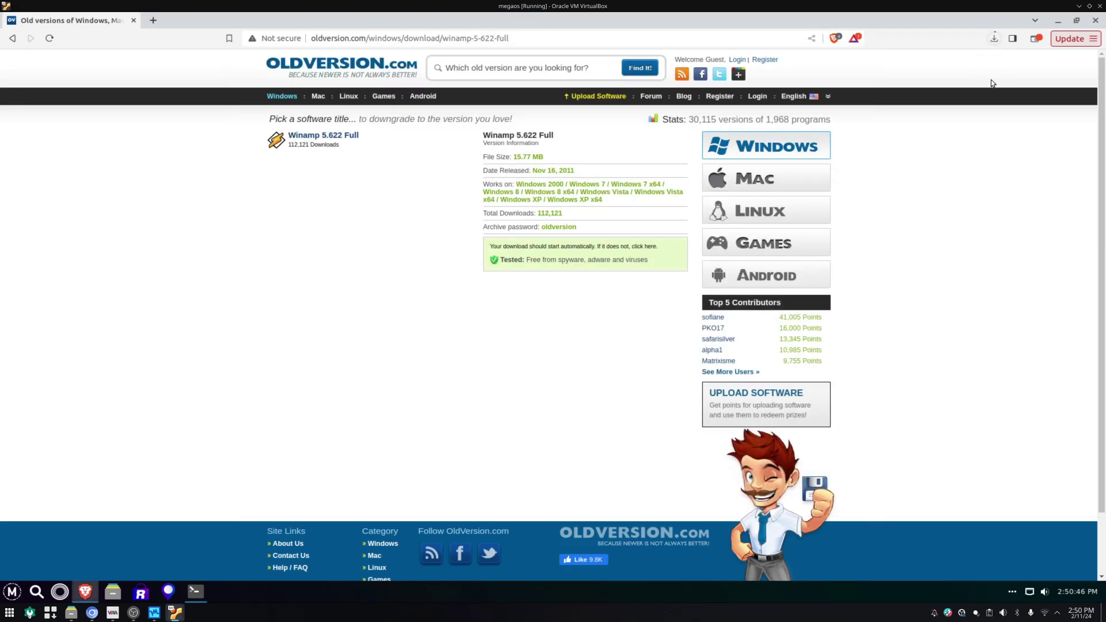
{"action": "left_click", "coordinate": [994, 38]}
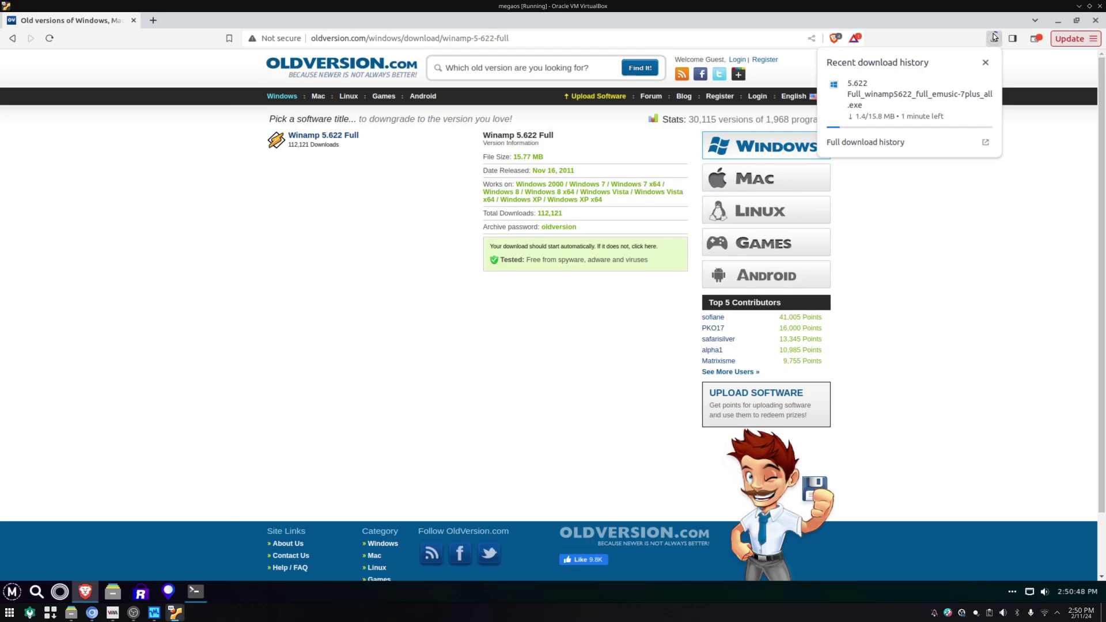
Close Brave and the Terminal, then open the Downloads folder in the file manager.
{"action": "left_click", "coordinate": [1096, 20]}
{"action": "left_click", "coordinate": [1089, 23]}
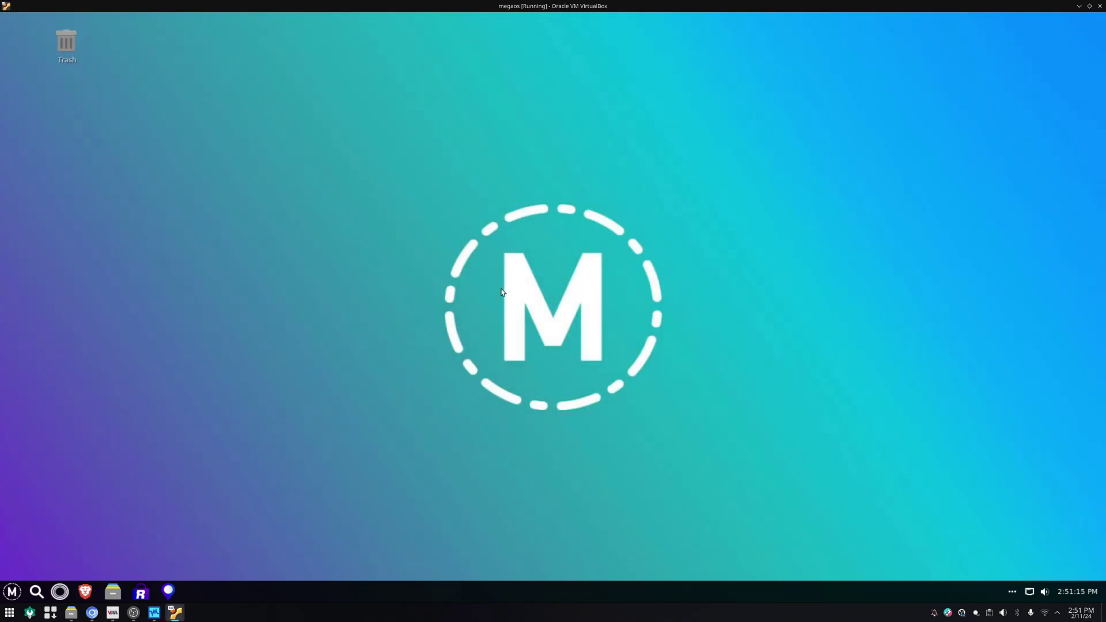
{"action": "key", "text": "super+e"}
{"action": "double_click", "coordinate": [232, 194]}
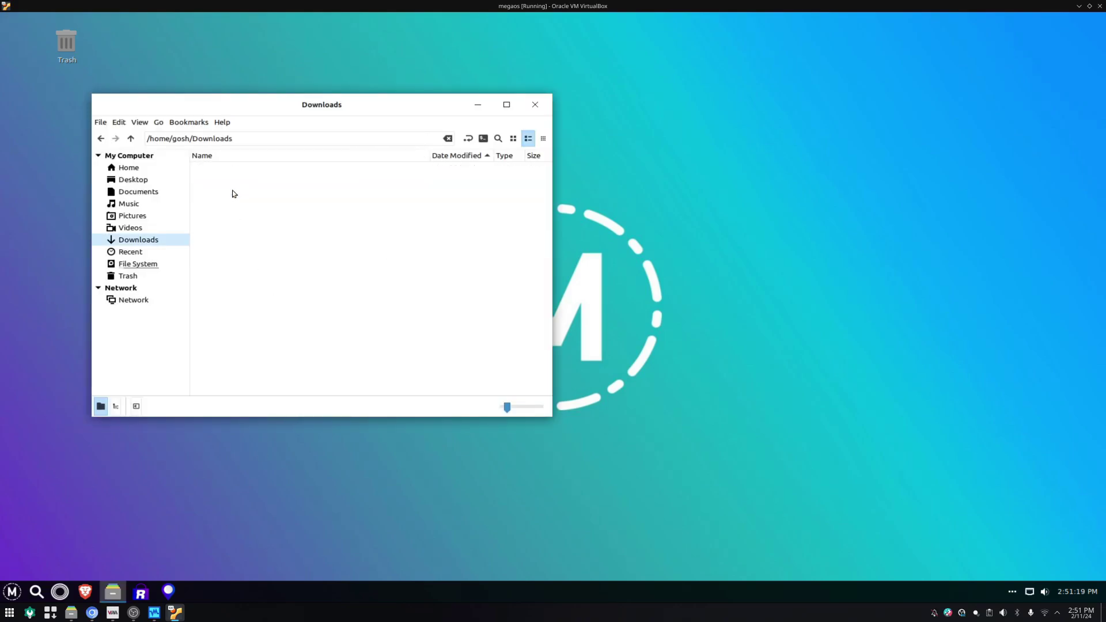
Run the Winamp installer with PureWine and finish the installation.
{"action": "right_click", "coordinate": [254, 169]}
{"action": "left_click", "coordinate": [195, 203]}
{"action": "left_click", "coordinate": [271, 227]}
{"action": "right_click", "coordinate": [287, 168]}
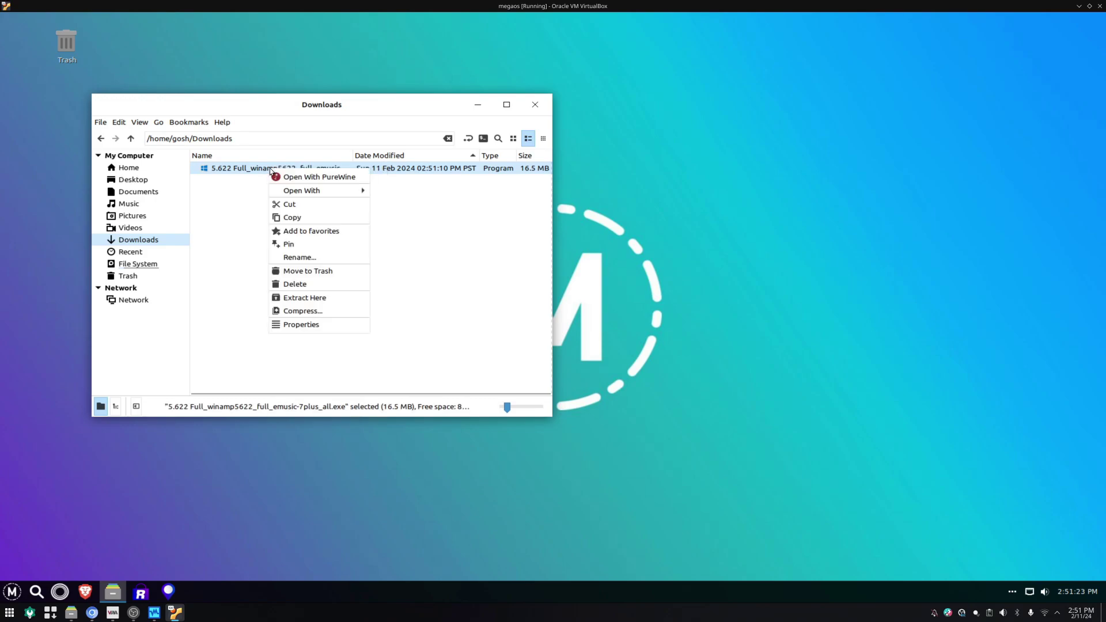
{"action": "left_click", "coordinate": [292, 176]}
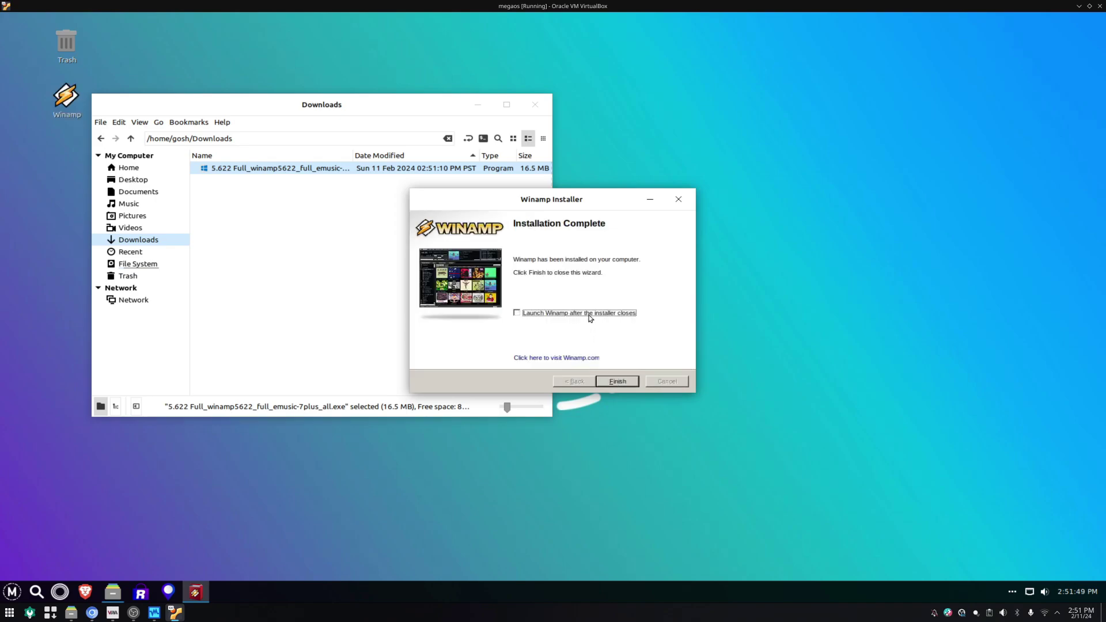
{"action": "left_click", "coordinate": [617, 383]}
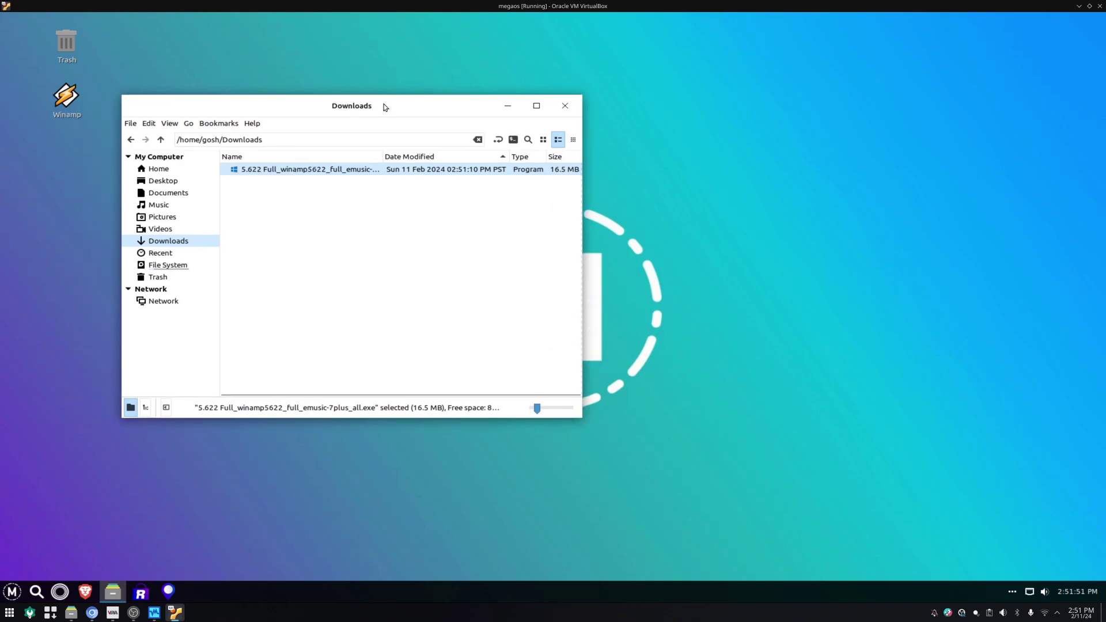
Launch Winamp from the desktop, keep the default skin, and skip adding media to the library.
{"action": "double_click", "coordinate": [66, 98]}
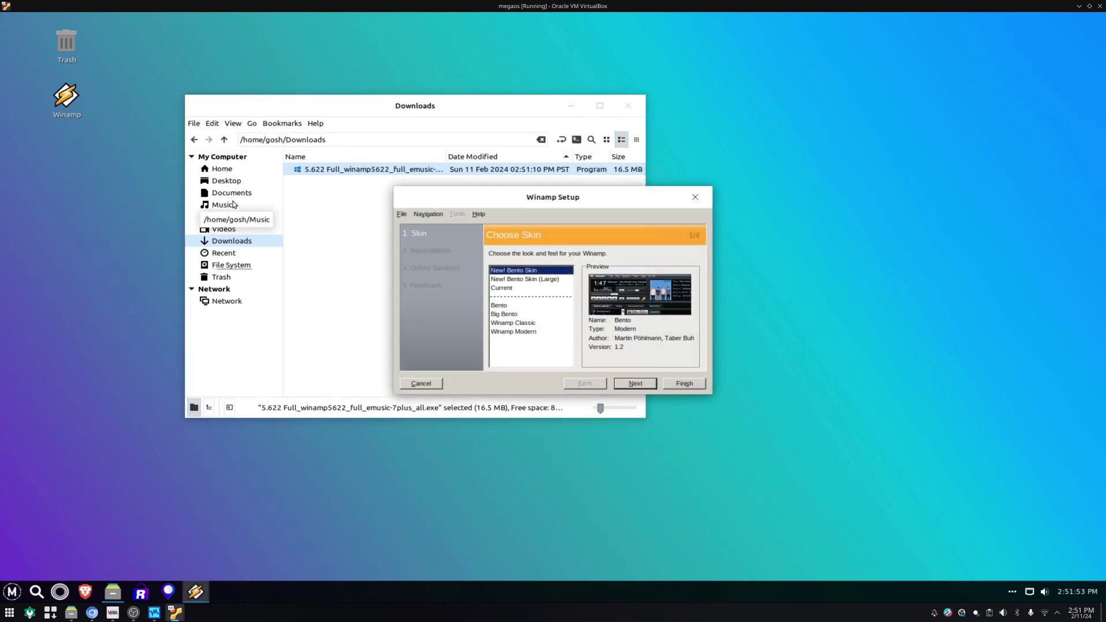
{"action": "left_click", "coordinate": [684, 384]}
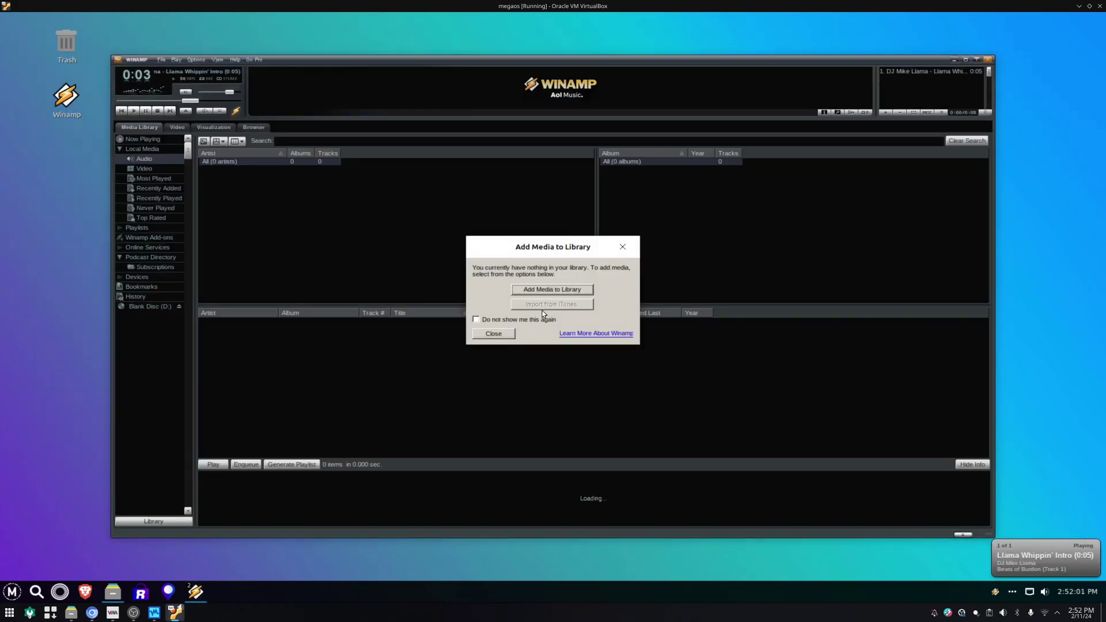
{"action": "left_click", "coordinate": [494, 334]}
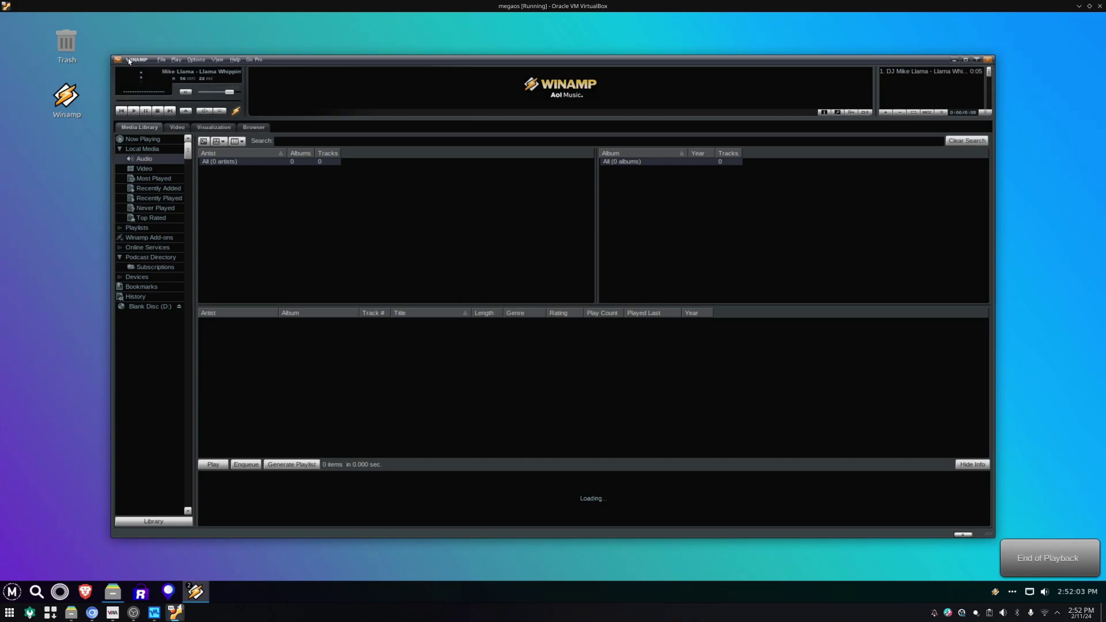
Look through Winamp's View menu, then choose Exit from the File menu.
{"action": "left_click", "coordinate": [164, 60]}
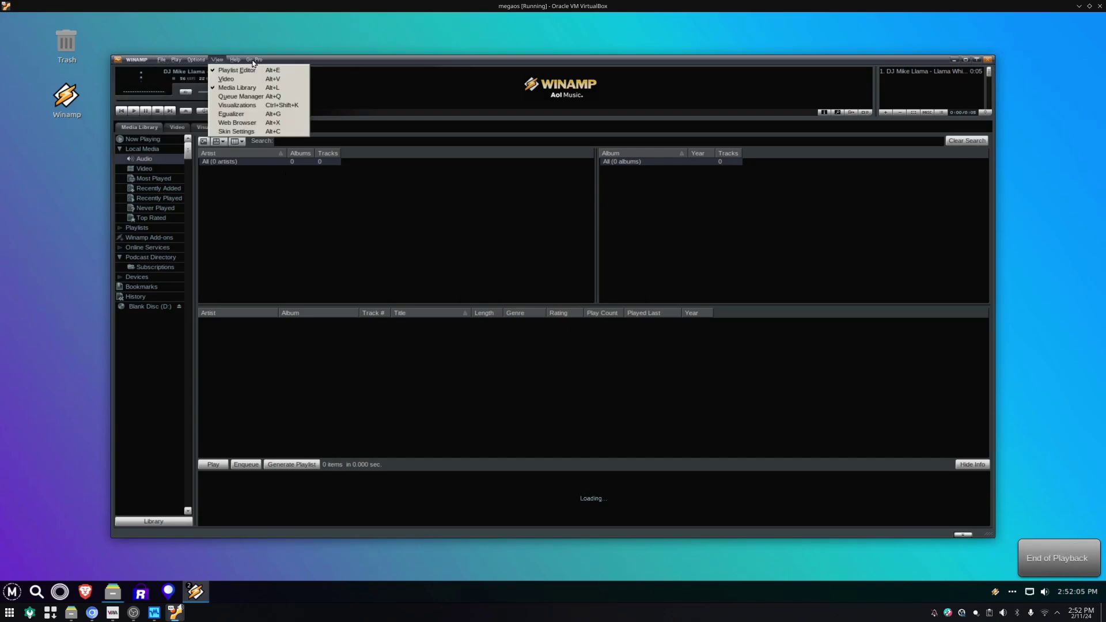
{"action": "left_click", "coordinate": [216, 59]}
{"action": "left_click", "coordinate": [162, 60]}
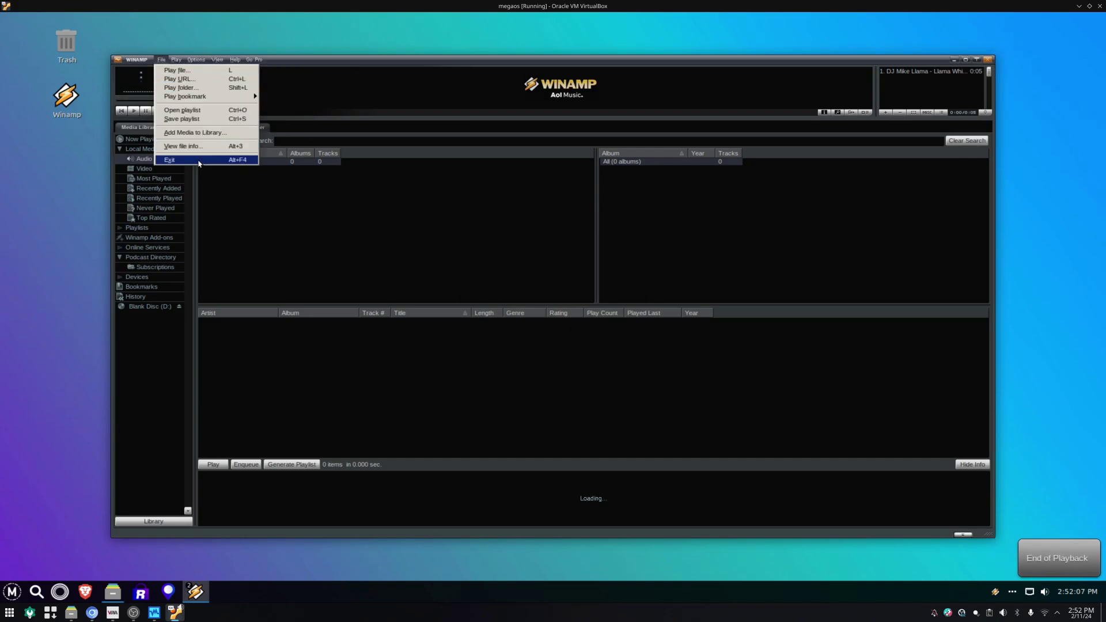
{"action": "left_click", "coordinate": [199, 160]}
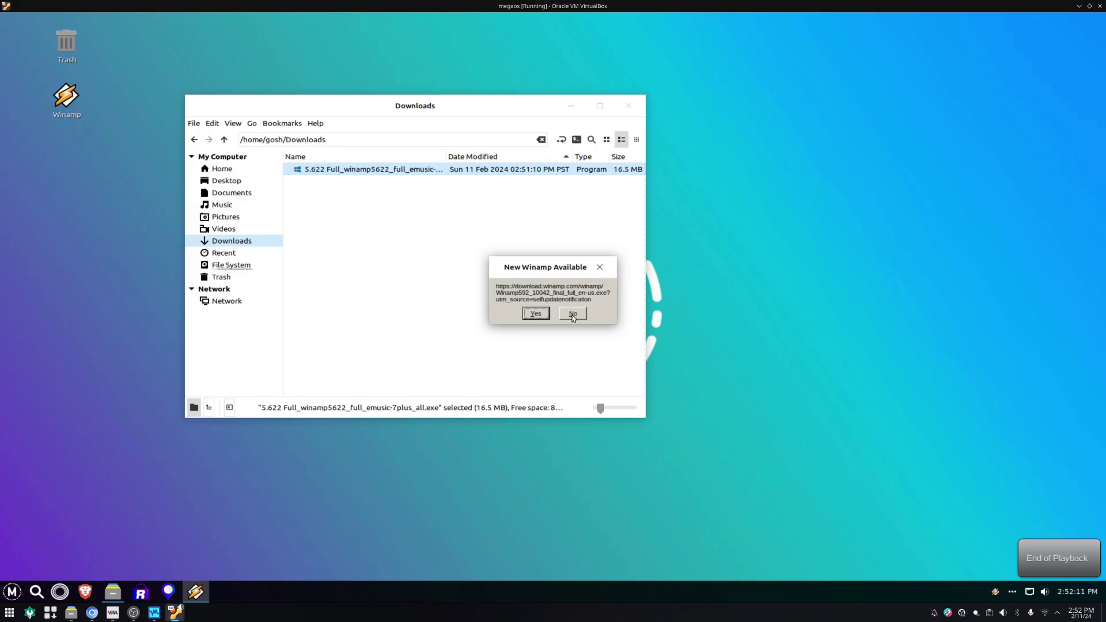
Decline the newer Winamp version and move the Downloads window toward the screen centre.
{"action": "left_click", "coordinate": [537, 318]}
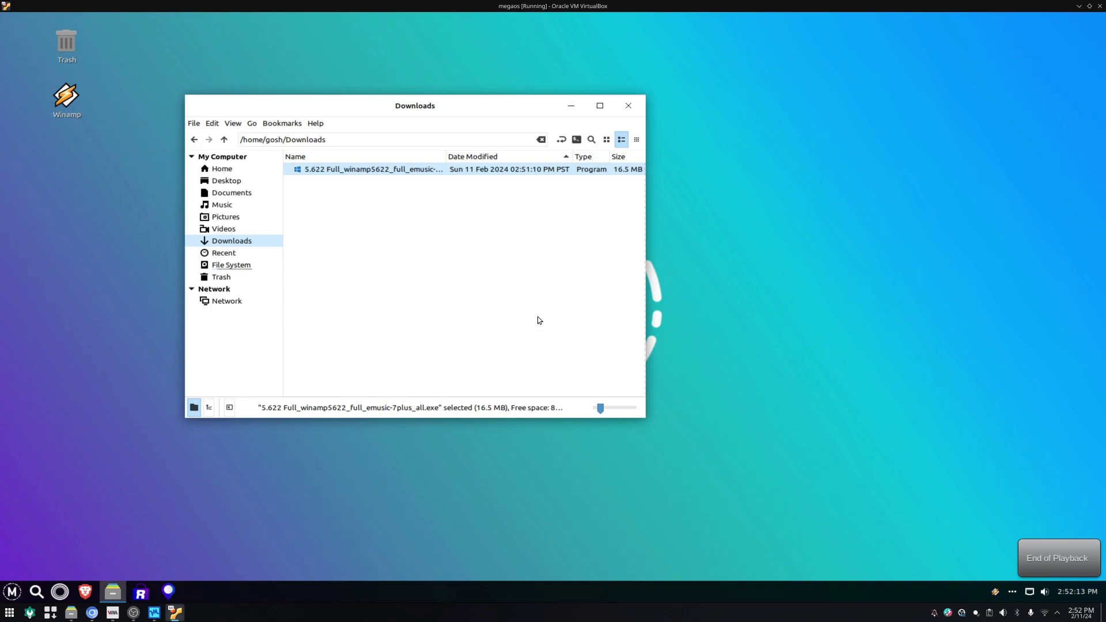
{"action": "left_click", "coordinate": [538, 320]}
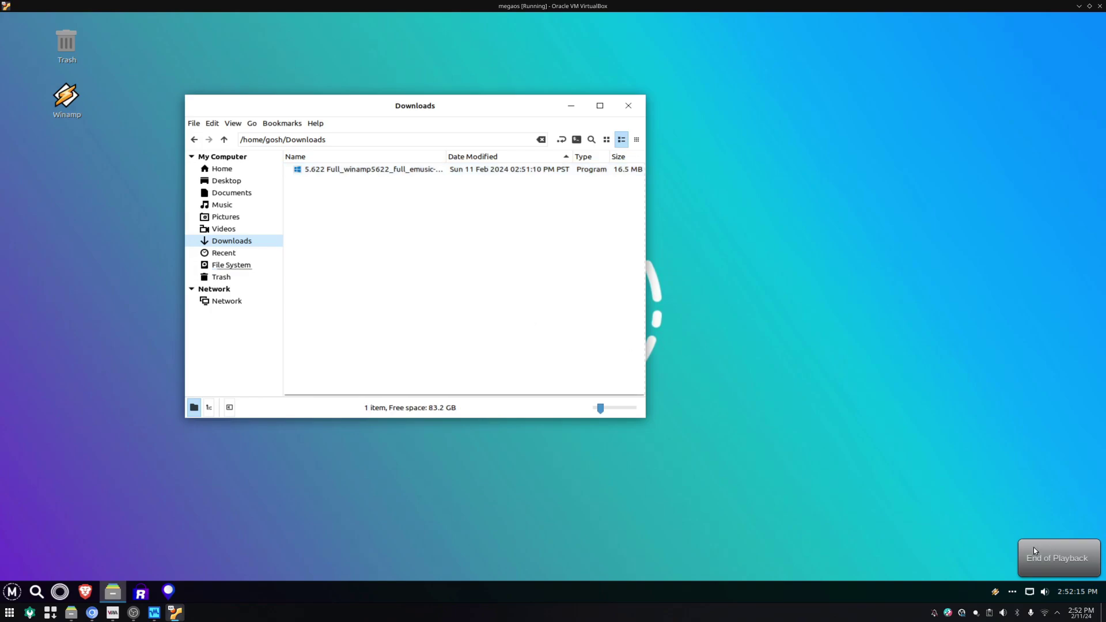
{"action": "right_click", "coordinate": [531, 226]}
{"action": "left_click", "coordinate": [437, 235]}
{"action": "left_click_drag", "start_coordinate": [432, 111], "coordinate": [582, 134]}
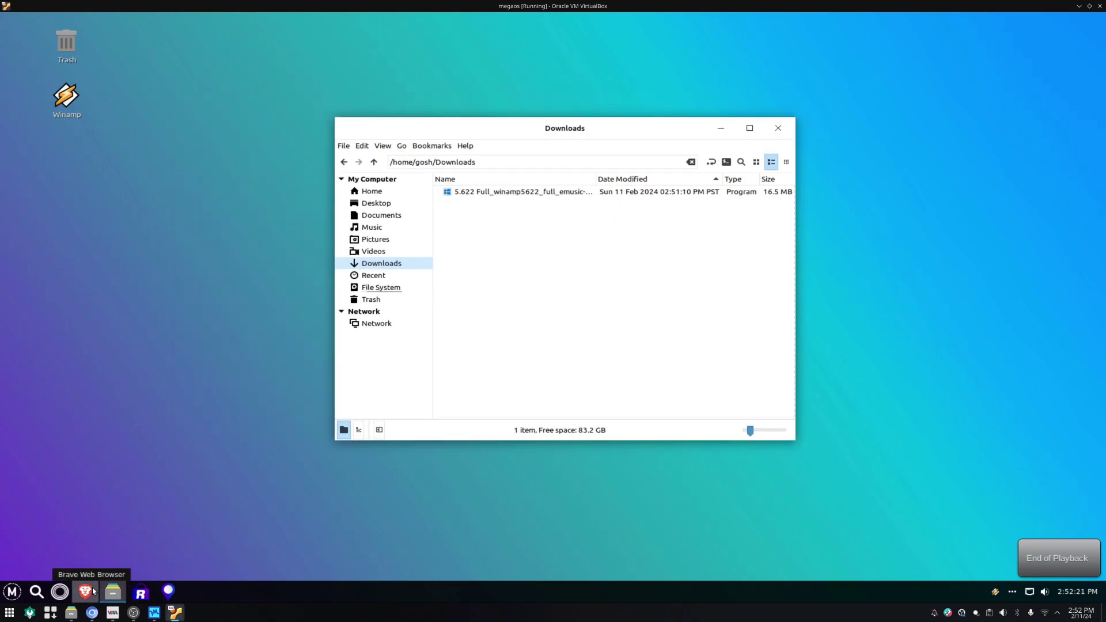
Browse Videos, Pictures, Music and Desktop to see the Winamp shortcut, then close the file manager.
{"action": "left_click", "coordinate": [385, 252]}
{"action": "left_click", "coordinate": [384, 237]}
{"action": "left_click", "coordinate": [380, 229]}
{"action": "left_click", "coordinate": [403, 204]}
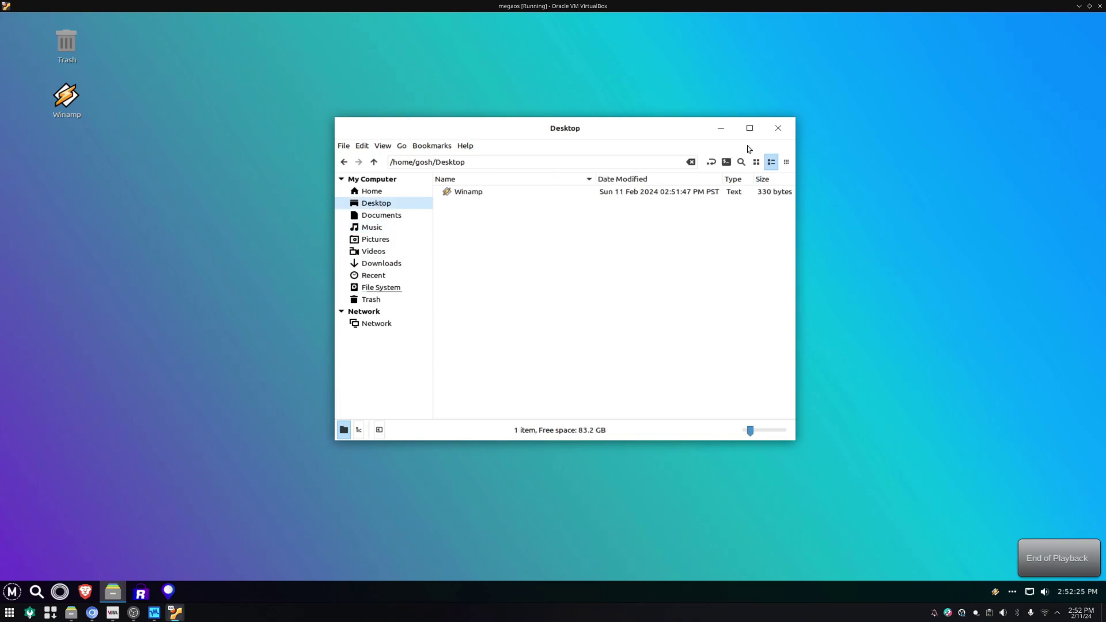
{"action": "left_click", "coordinate": [778, 128]}
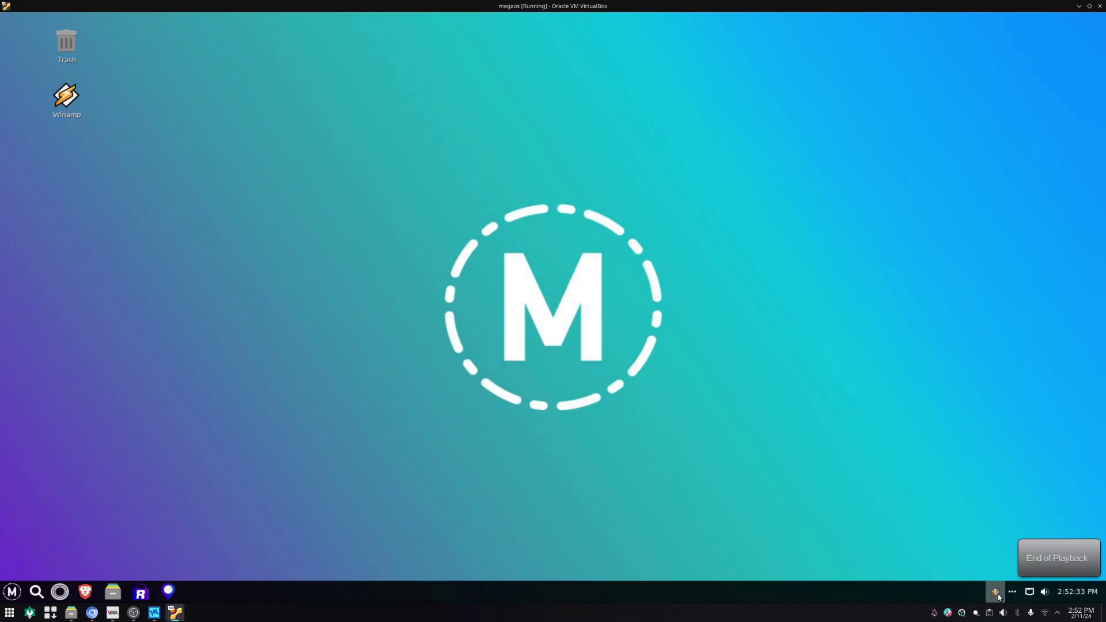
{"action": "key", "text": "ctrl+F8"}
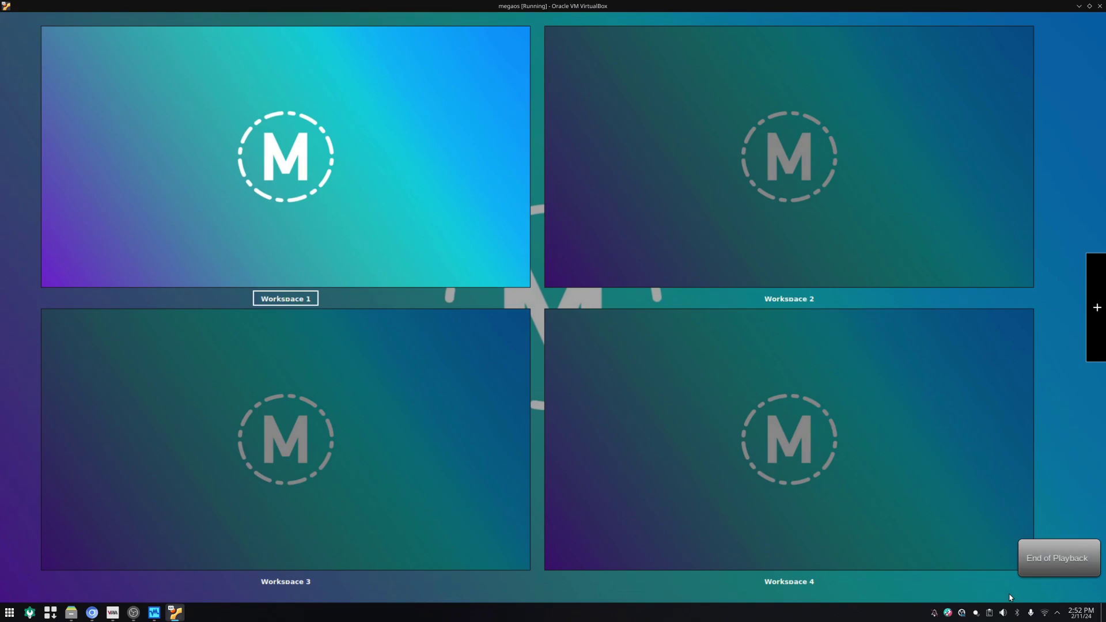
{"action": "left_click", "coordinate": [453, 281]}
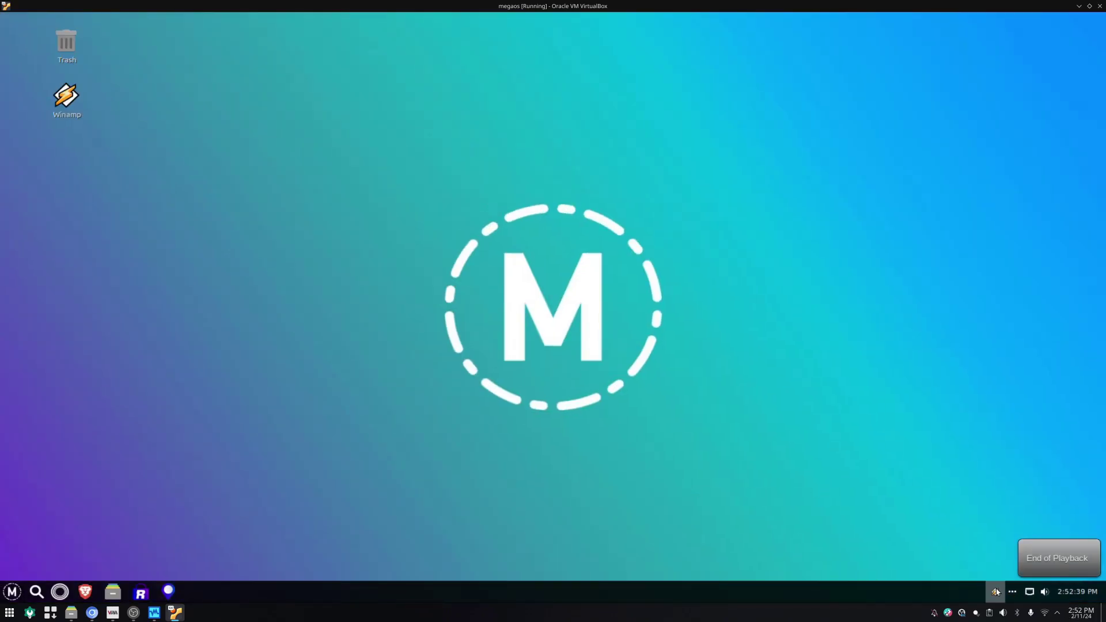
{"action": "left_click", "coordinate": [12, 591]}
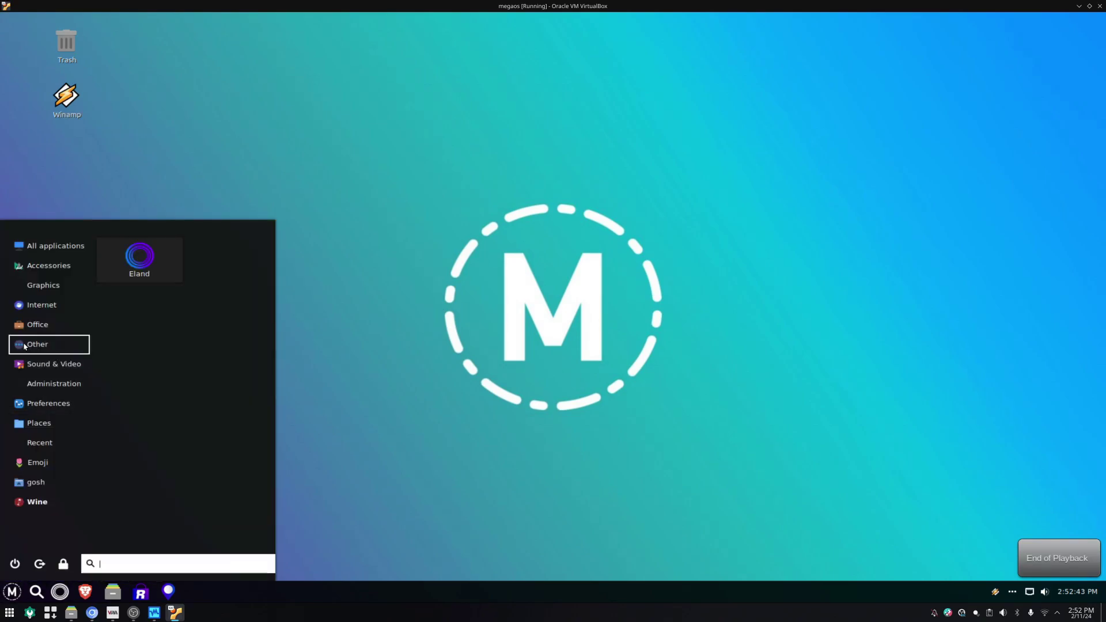
{"action": "mouse_move", "coordinate": [47, 331]}
{"action": "mouse_move", "coordinate": [51, 312]}
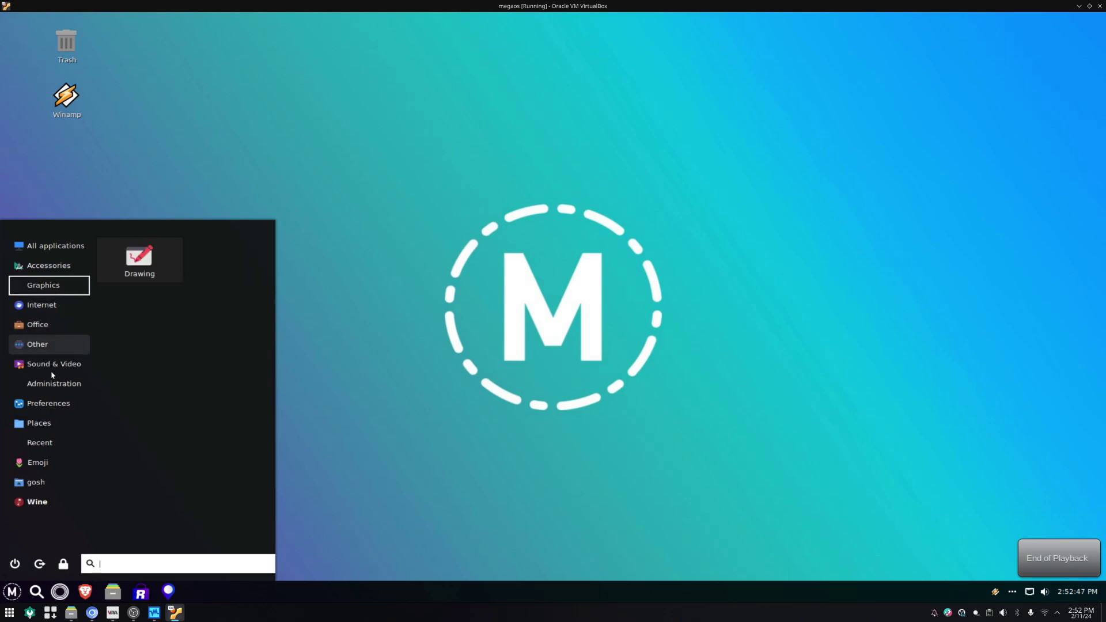
{"action": "mouse_move", "coordinate": [52, 381]}
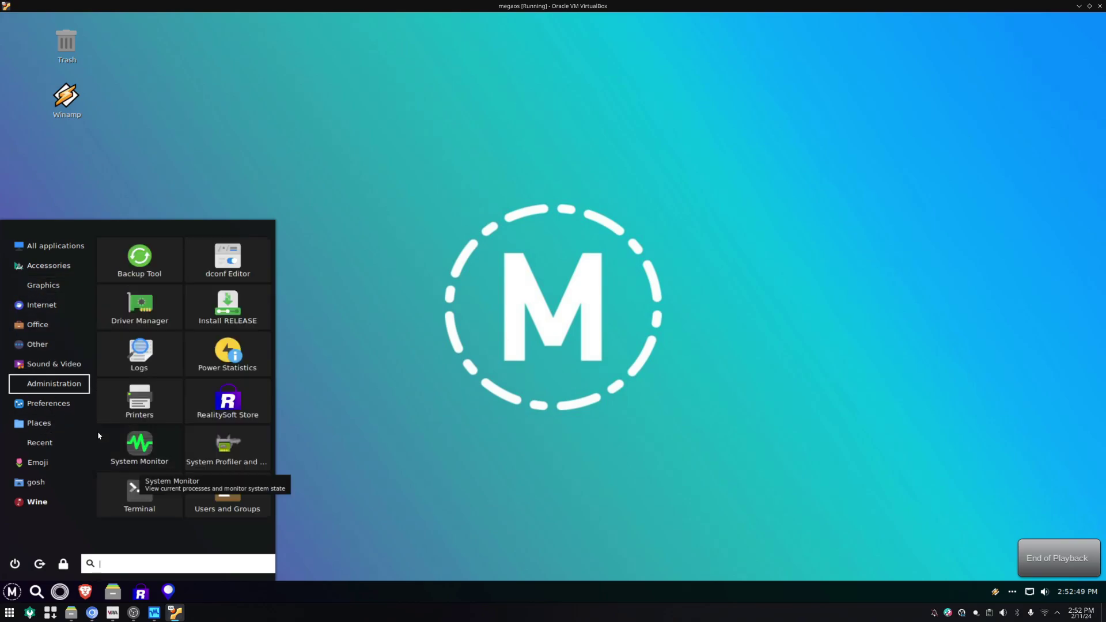
{"action": "mouse_move", "coordinate": [49, 404]}
{"action": "scroll", "coordinate": [164, 441], "scroll_direction": "down", "scroll_amount": 3}
{"action": "scroll", "coordinate": [164, 441], "scroll_direction": "down", "scroll_amount": 6}
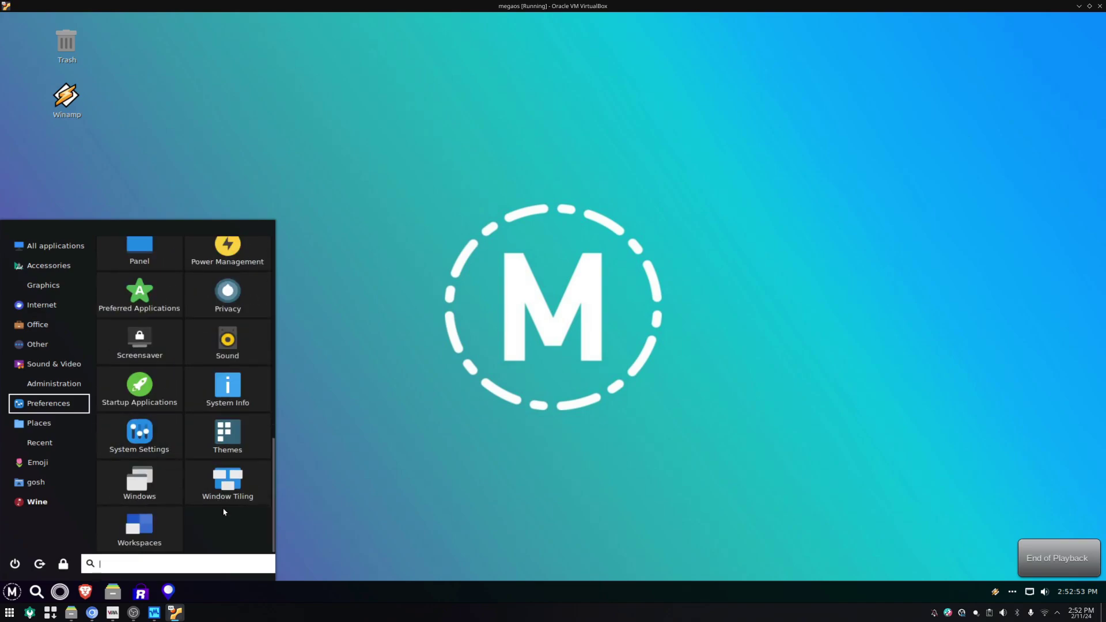
{"action": "type", "text": "sd"}
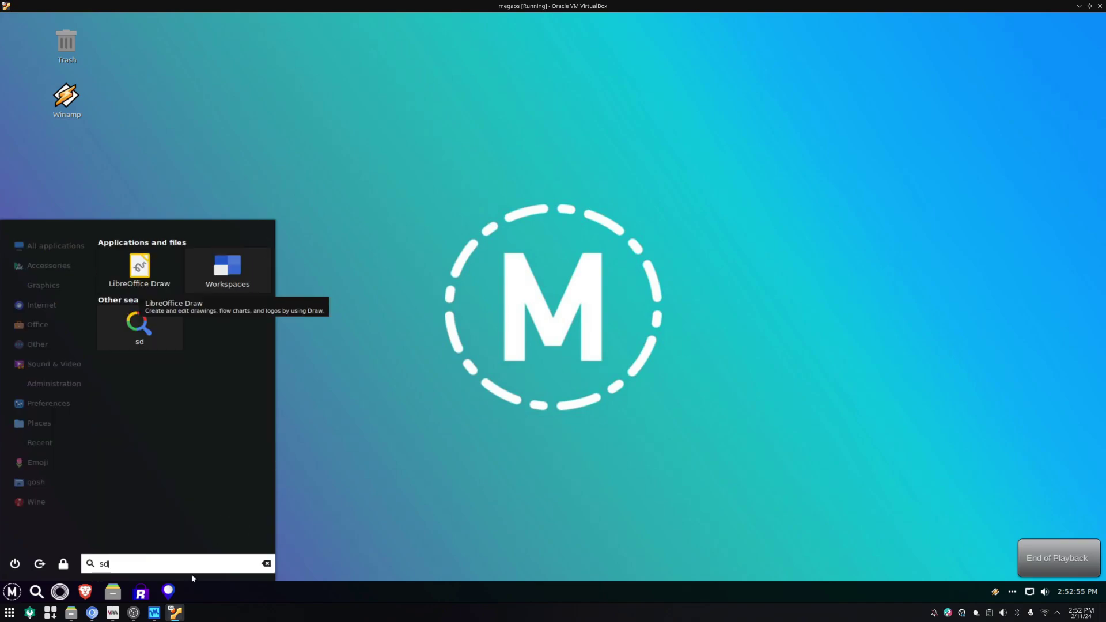
{"action": "key", "text": "BackSpace"}
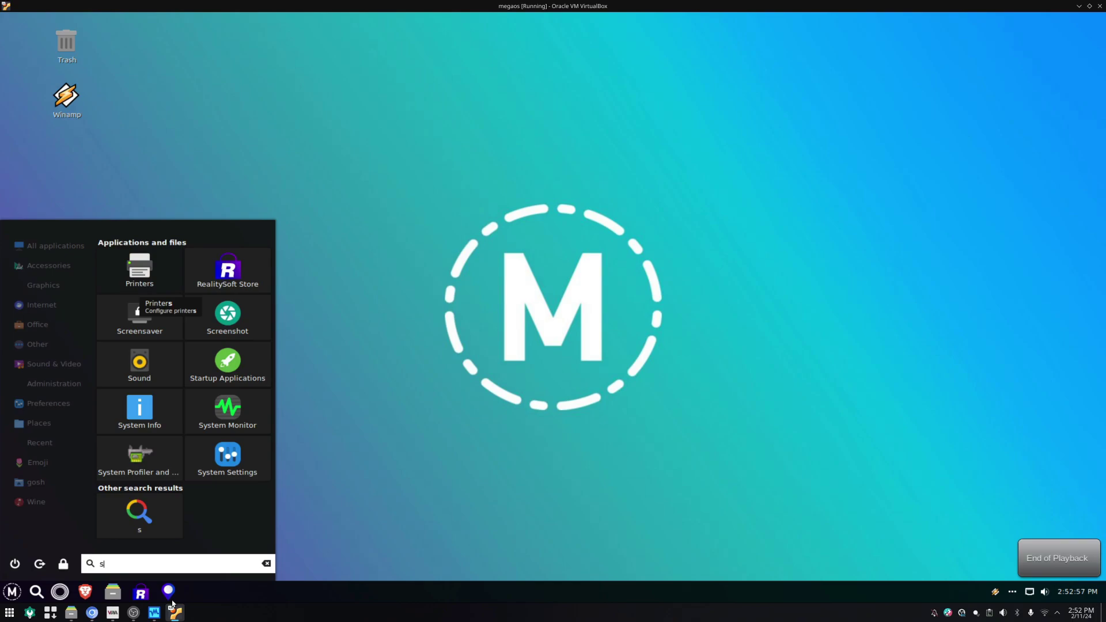
{"action": "type", "text": "te"}
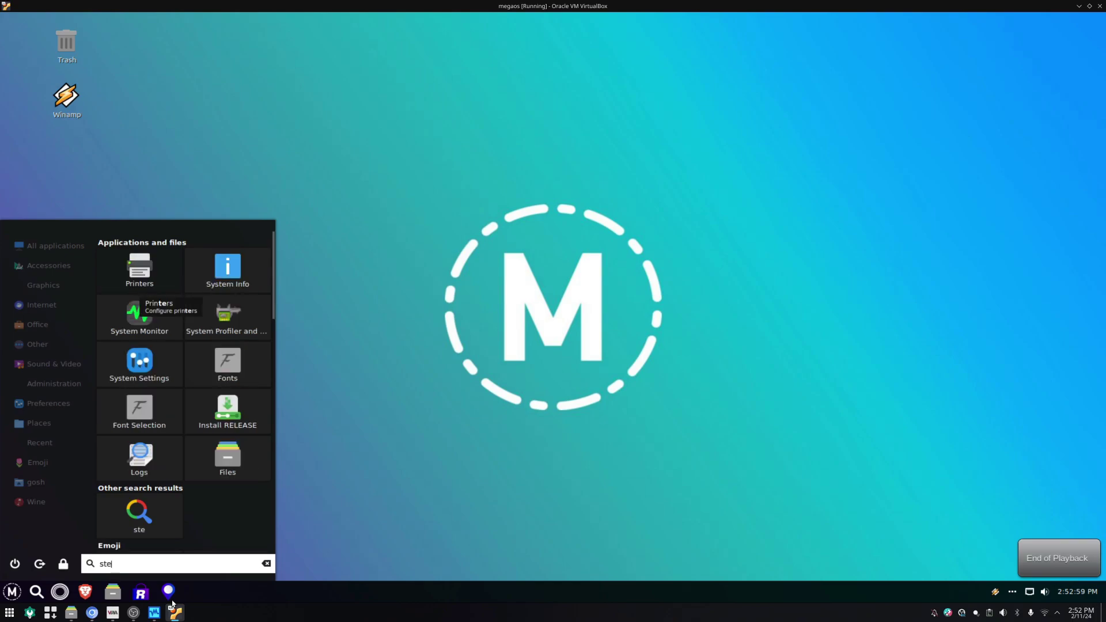
{"action": "type", "text": "a"}
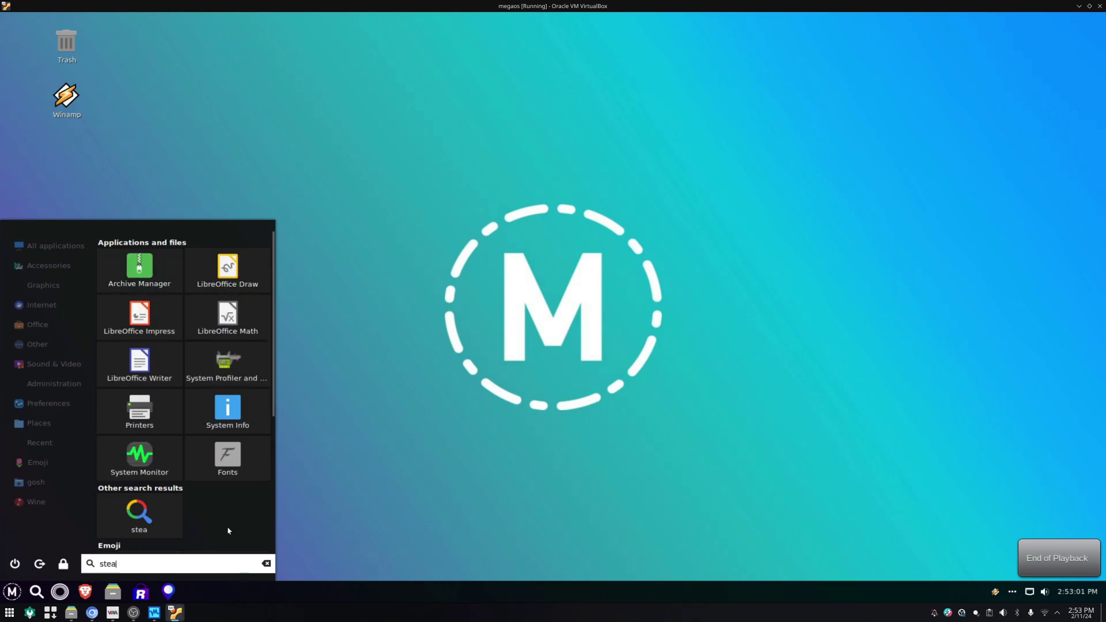
{"action": "type", "text": "m"}
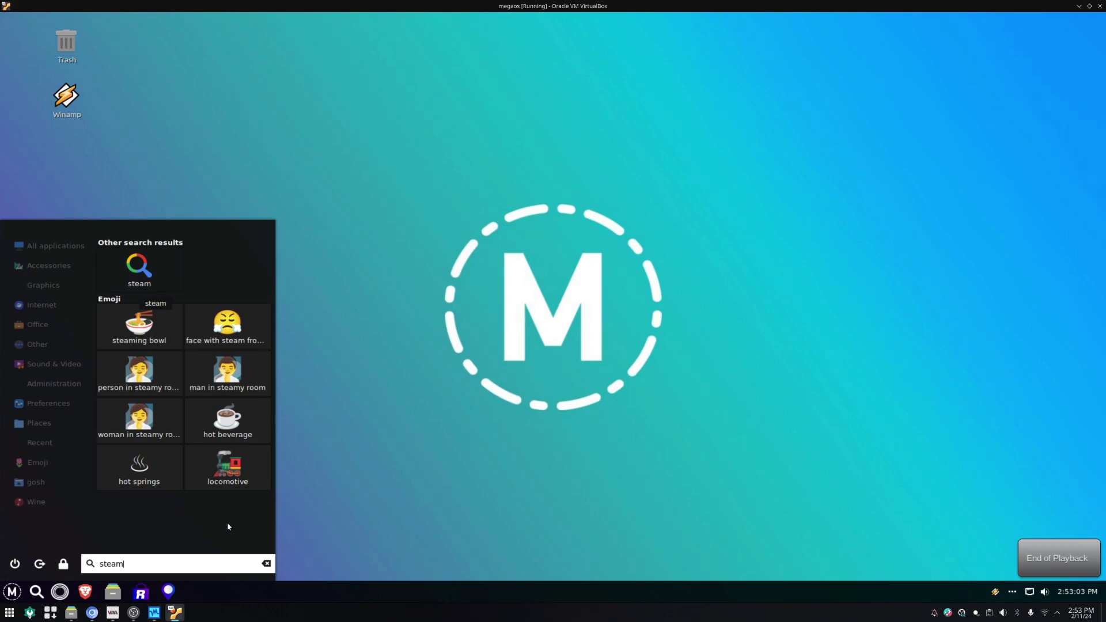
{"action": "left_click", "coordinate": [372, 491]}
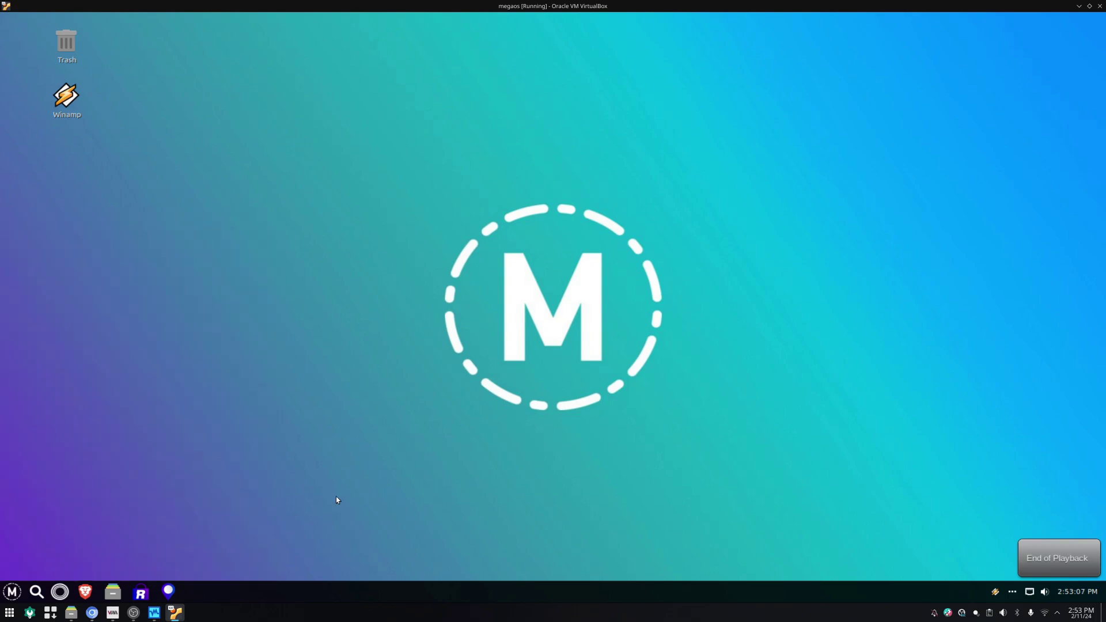
{"action": "left_click", "coordinate": [12, 593]}
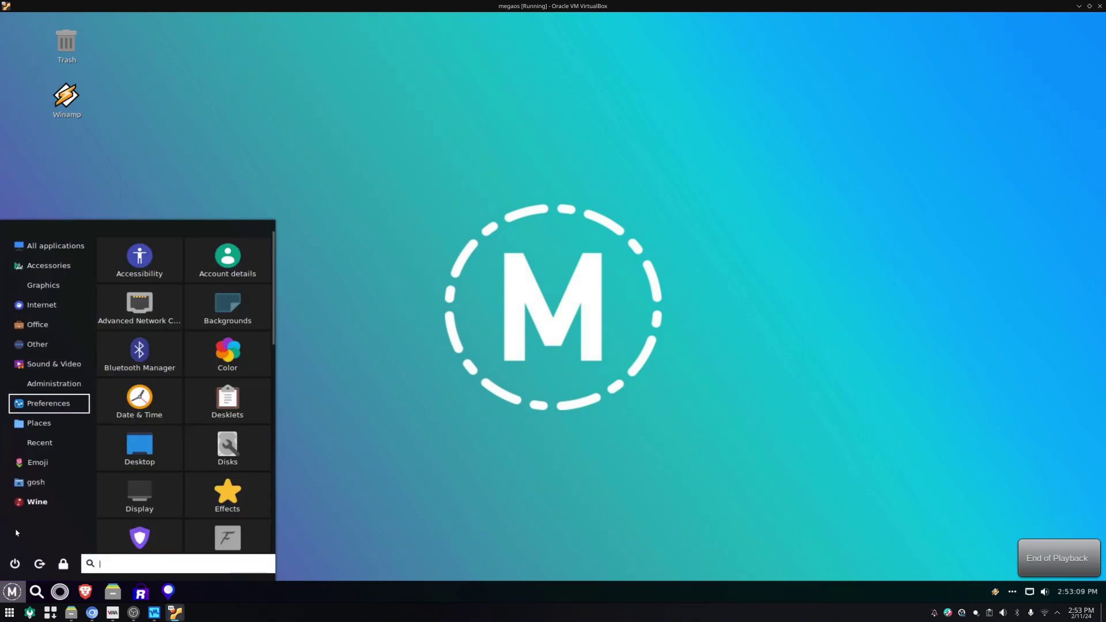
{"action": "left_click", "coordinate": [58, 424]}
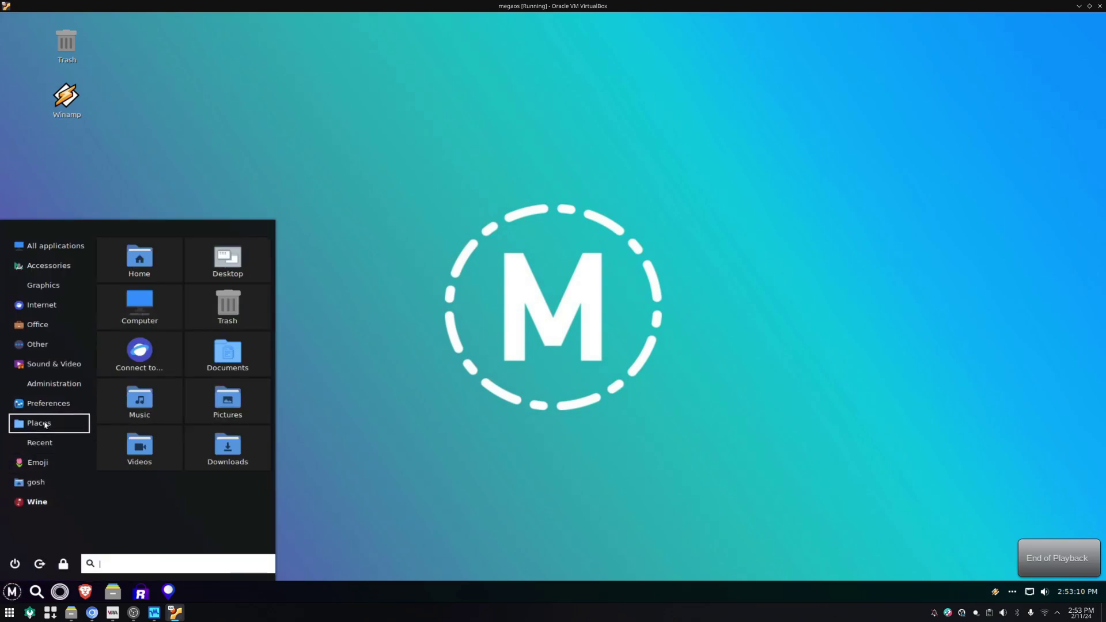
{"action": "left_click", "coordinate": [56, 325]}
{"action": "left_click", "coordinate": [54, 305]}
{"action": "left_click", "coordinate": [51, 325]}
{"action": "left_click", "coordinate": [58, 294]}
{"action": "left_click", "coordinate": [58, 274]}
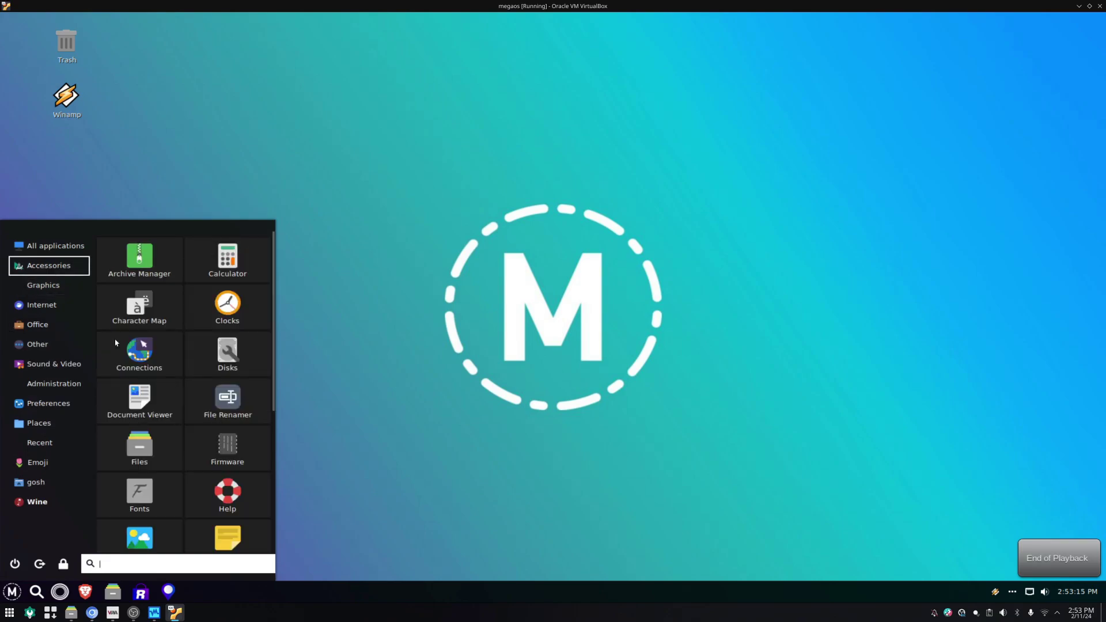
{"action": "scroll", "coordinate": [116, 343], "scroll_direction": "down", "scroll_amount": 3}
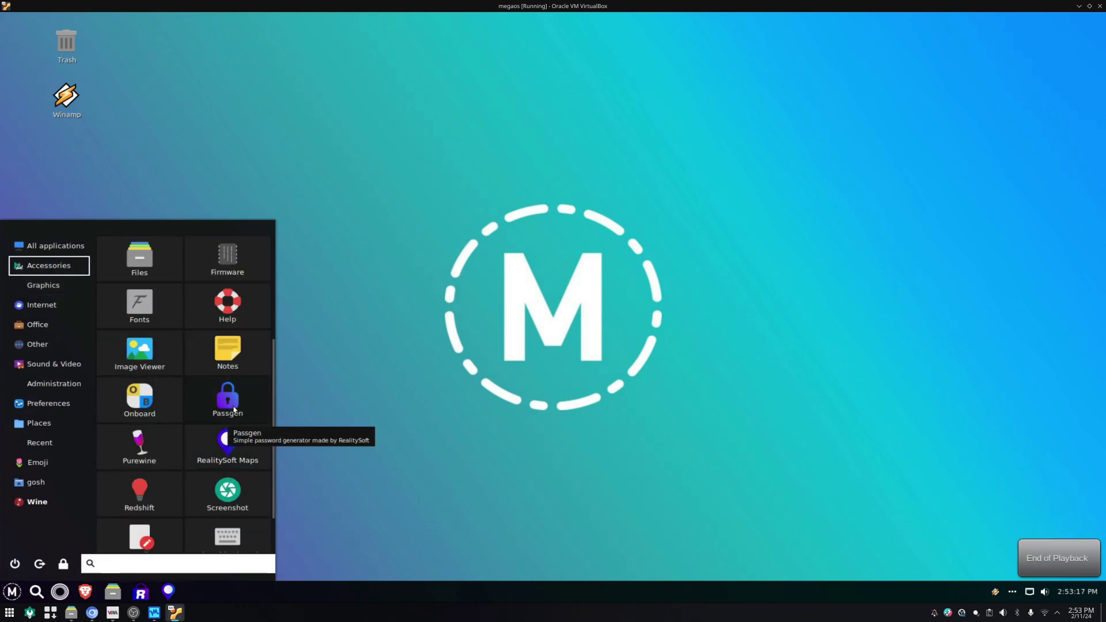
{"action": "left_click", "coordinate": [234, 410]}
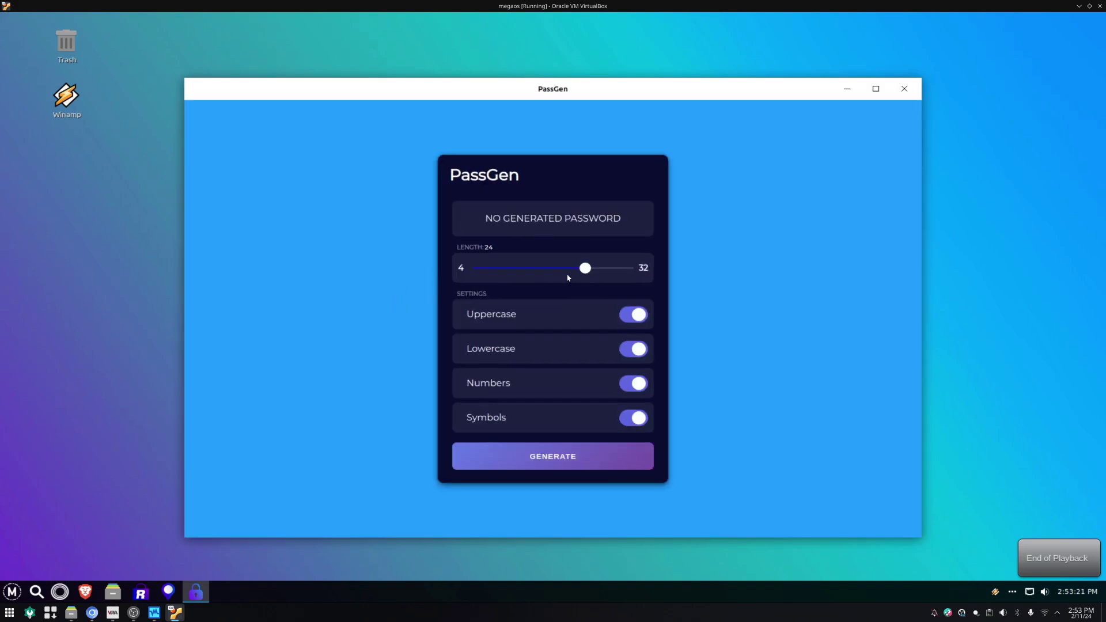
Close PassGen and launch PureWine from the Accessories list in the M menu.
{"action": "left_click", "coordinate": [904, 89]}
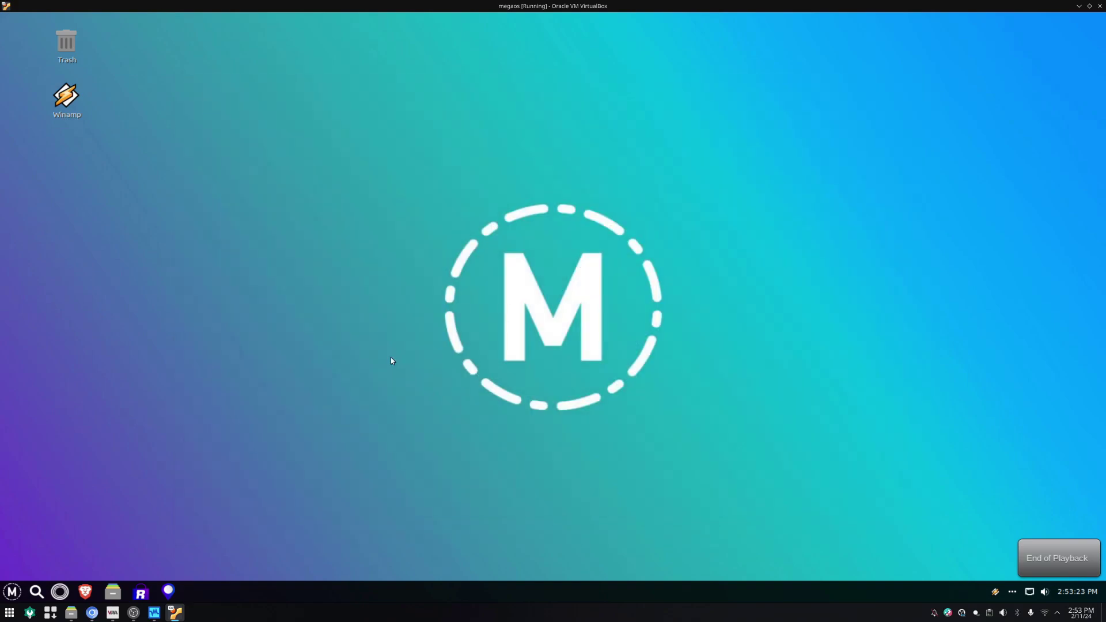
{"action": "left_click", "coordinate": [2, 594]}
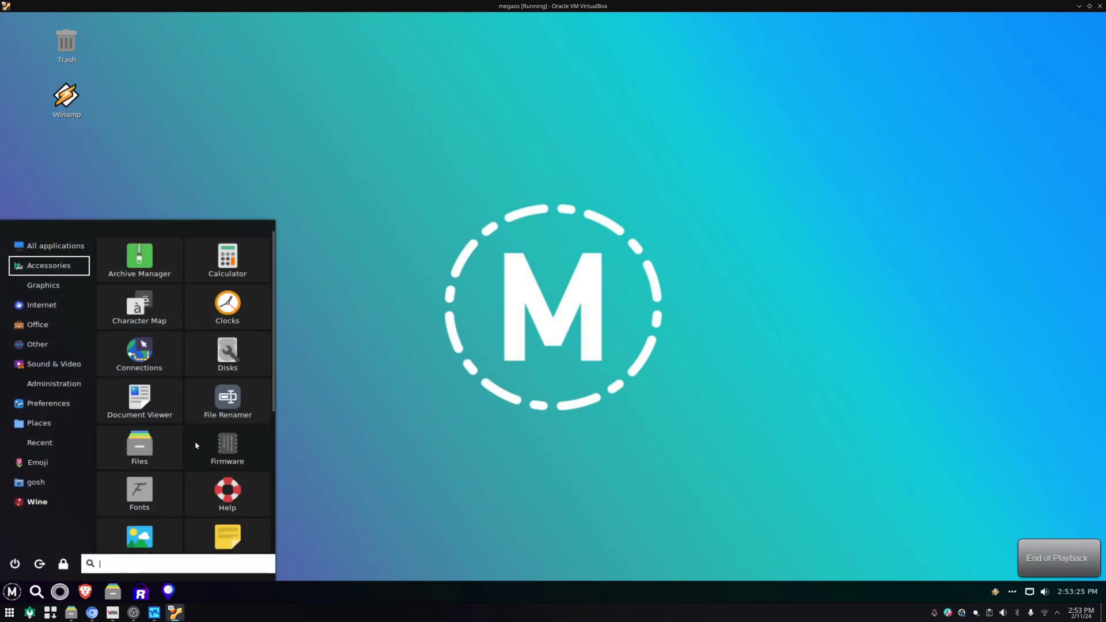
{"action": "scroll", "coordinate": [232, 428], "scroll_direction": "down", "scroll_amount": 2}
{"action": "scroll", "coordinate": [232, 428], "scroll_direction": "down", "scroll_amount": 2}
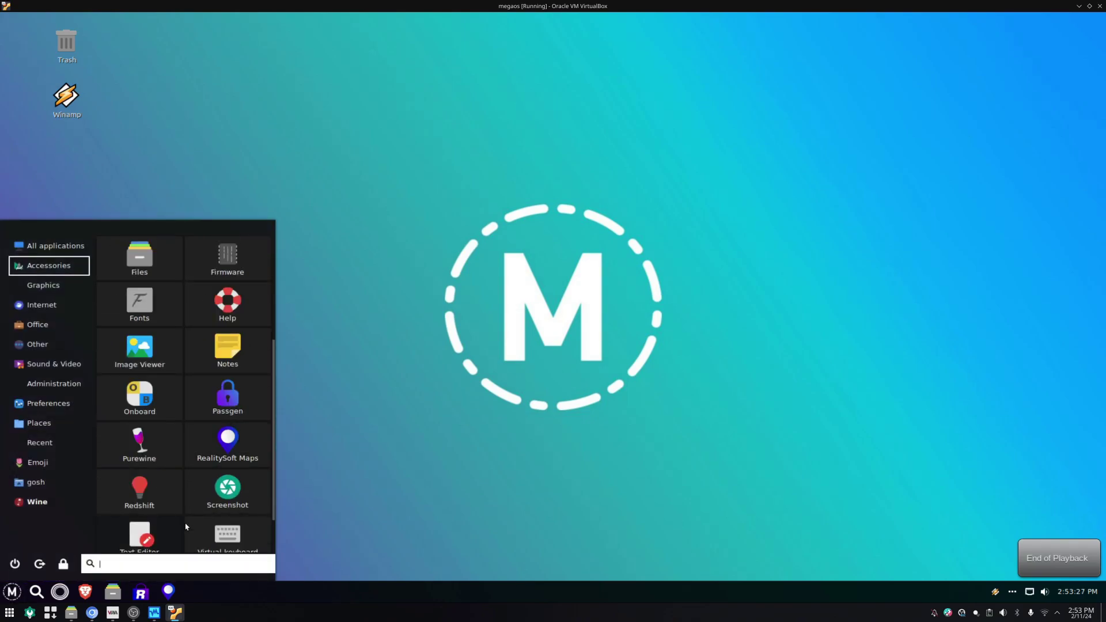
{"action": "left_click", "coordinate": [155, 444]}
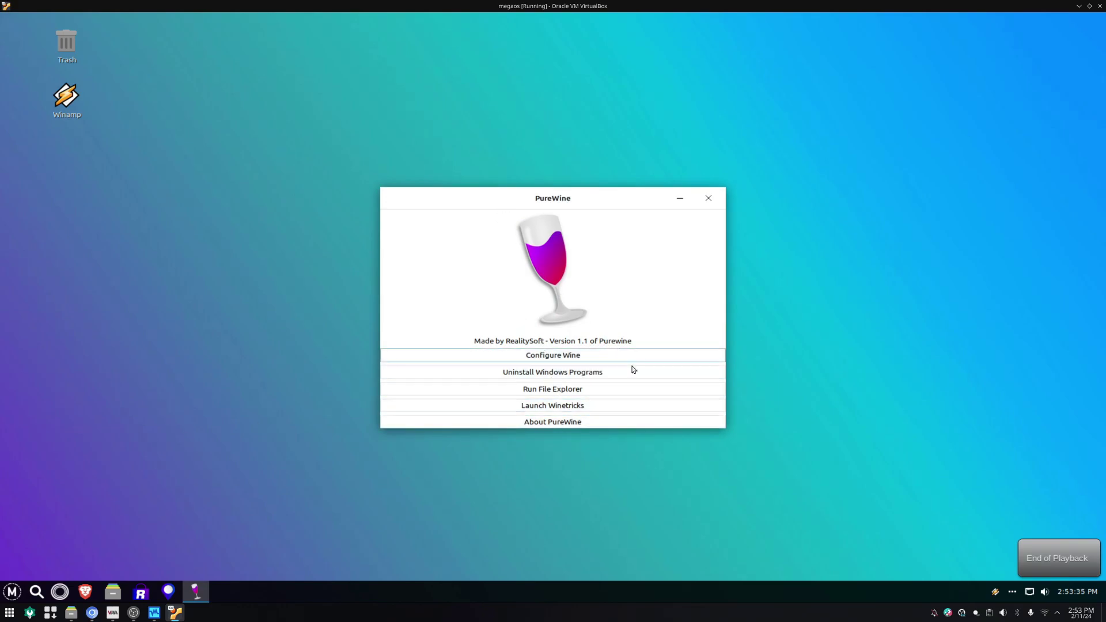
{"action": "left_click", "coordinate": [576, 420]}
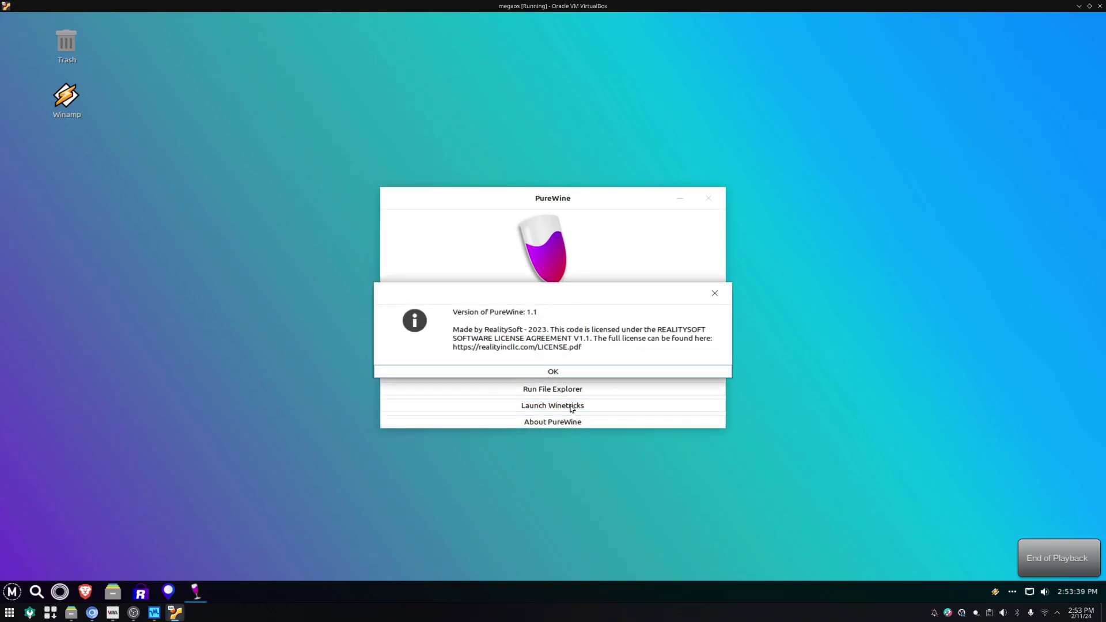
{"action": "left_click", "coordinate": [534, 374]}
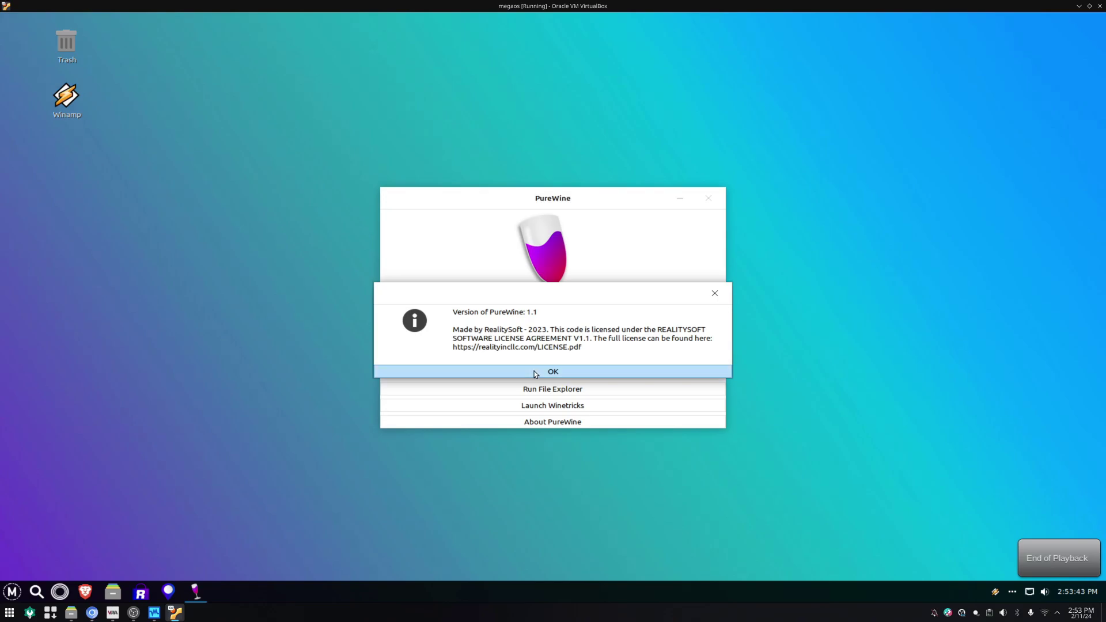
{"action": "left_click", "coordinate": [551, 407]}
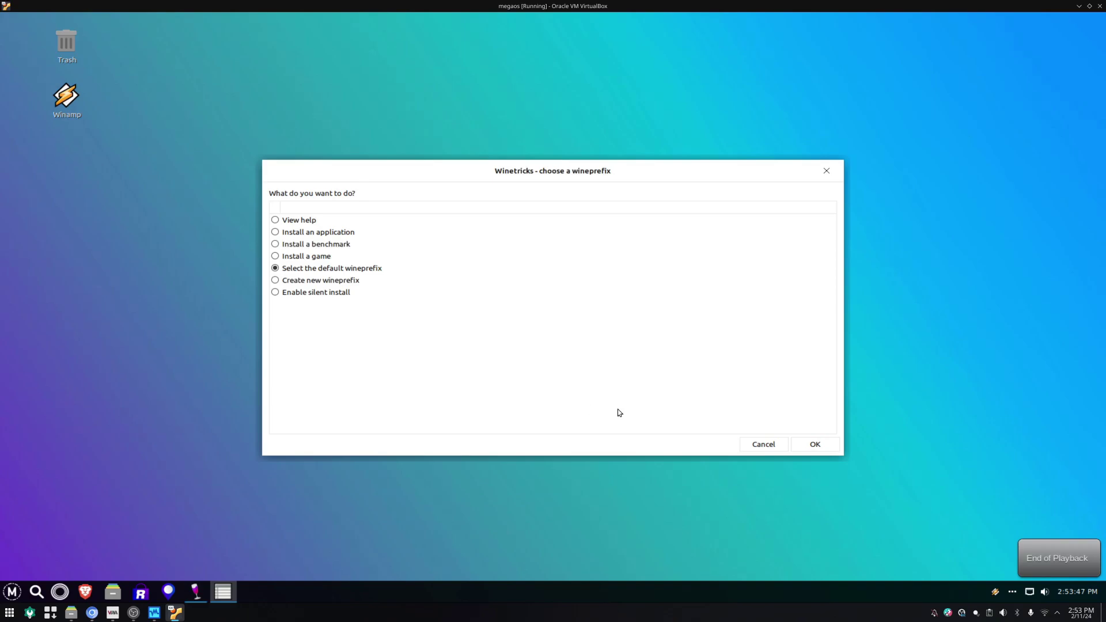
{"action": "left_click", "coordinate": [769, 445]}
{"action": "left_click", "coordinate": [549, 392]}
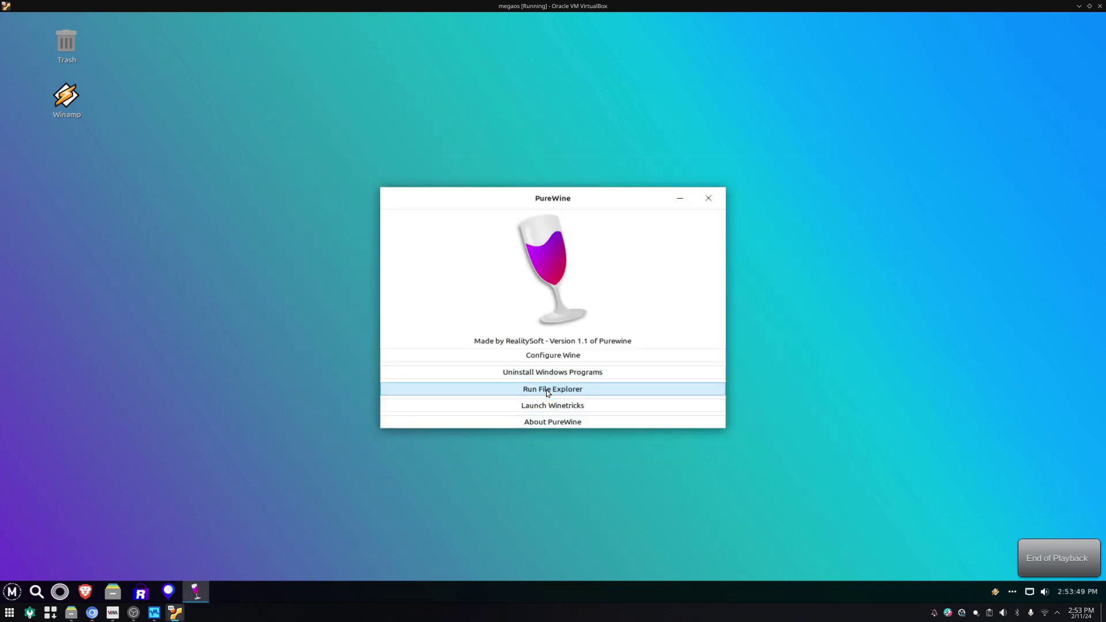
{"action": "left_click", "coordinate": [349, 23]}
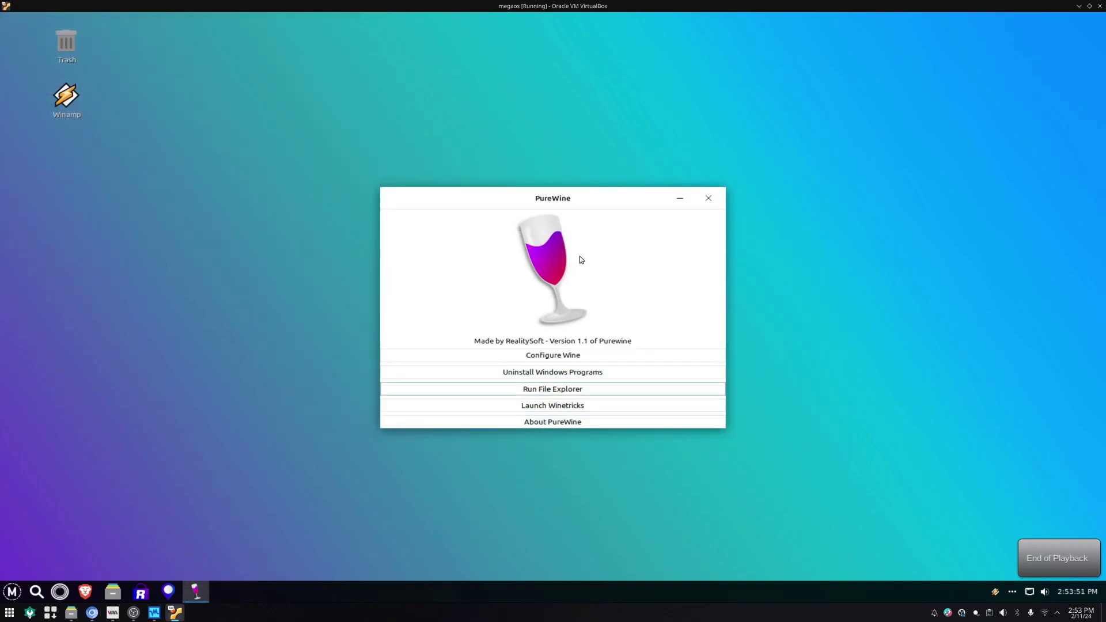
{"action": "left_click", "coordinate": [292, 226]}
{"action": "left_click_drag", "start_coordinate": [596, 190], "coordinate": [571, 197]}
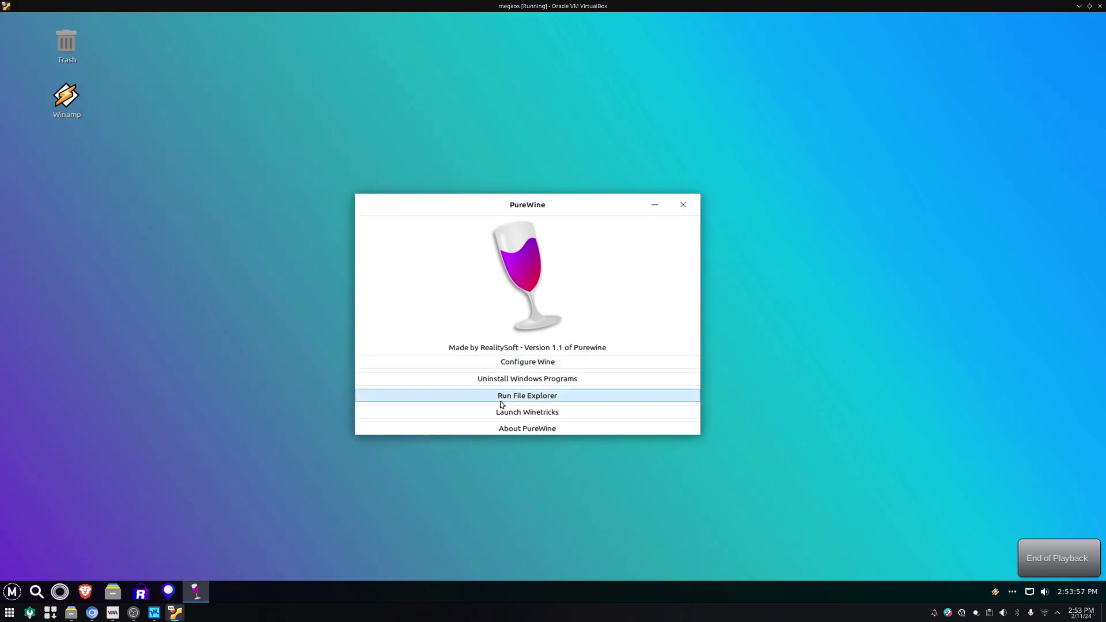
Open the Wine configuration (set to Windows 7), close PureWine, and cancel the configuration dialog.
{"action": "left_click", "coordinate": [578, 370]}
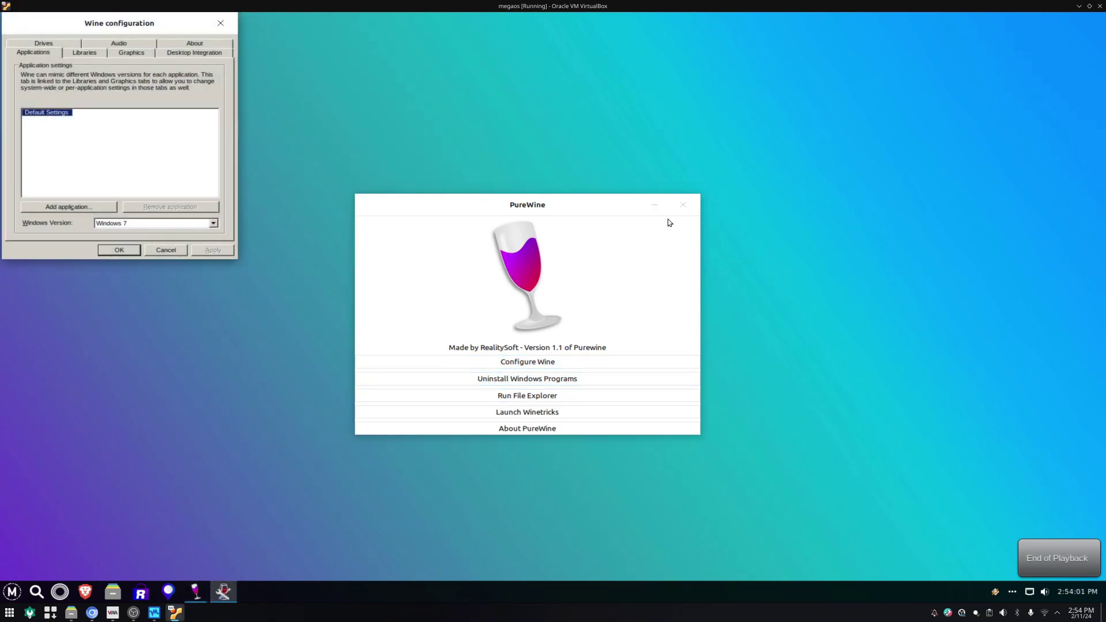
{"action": "left_click", "coordinate": [687, 206]}
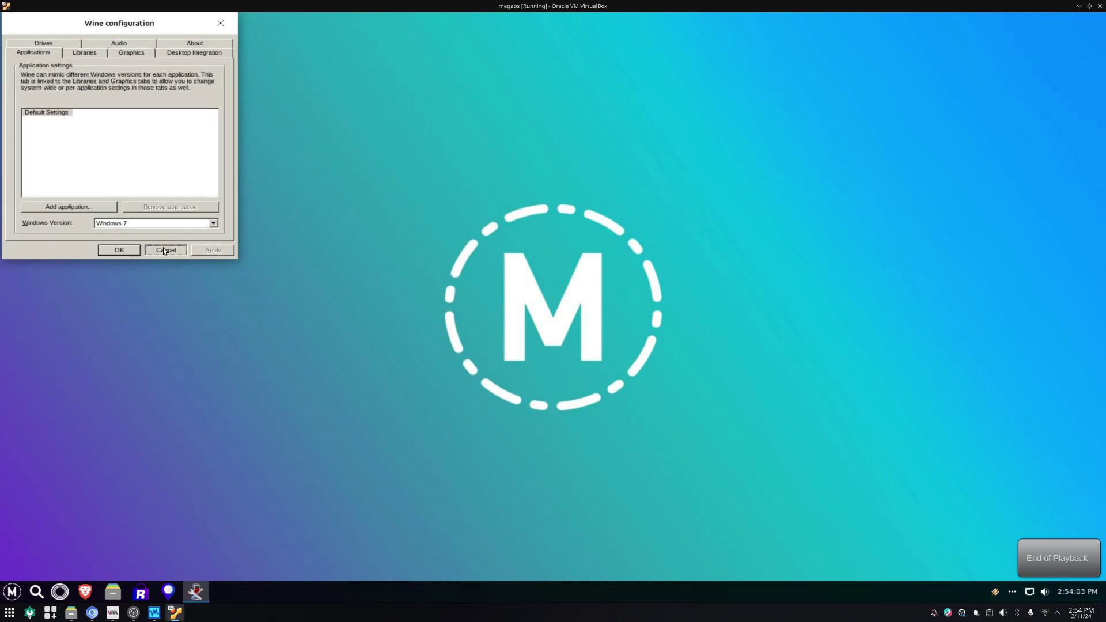
{"action": "left_click", "coordinate": [165, 250]}
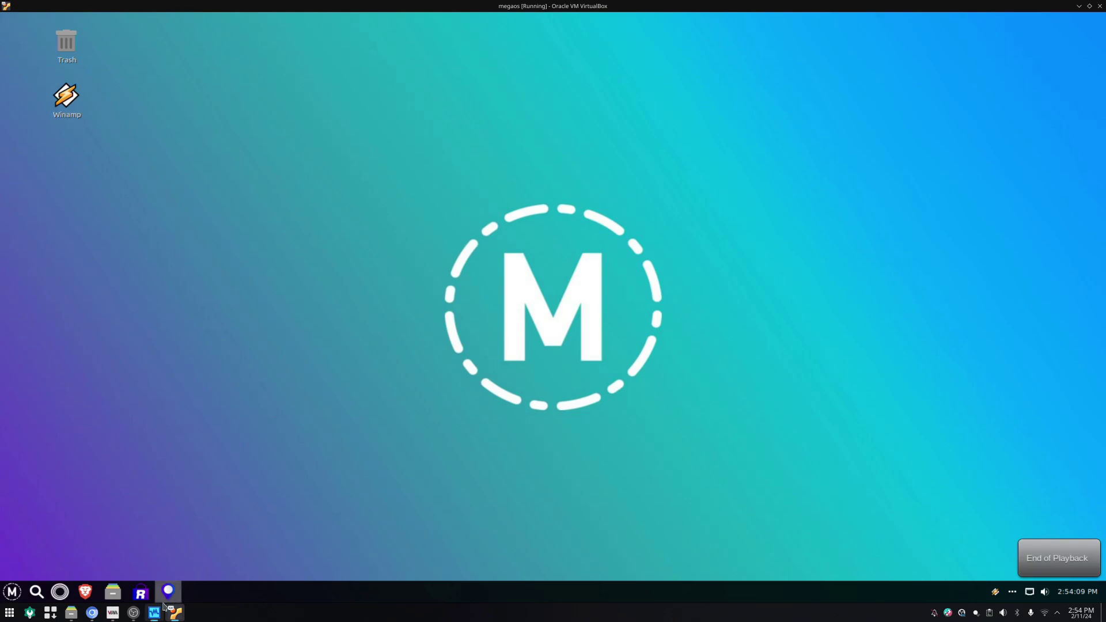
{"action": "mouse_move", "coordinate": [173, 611]}
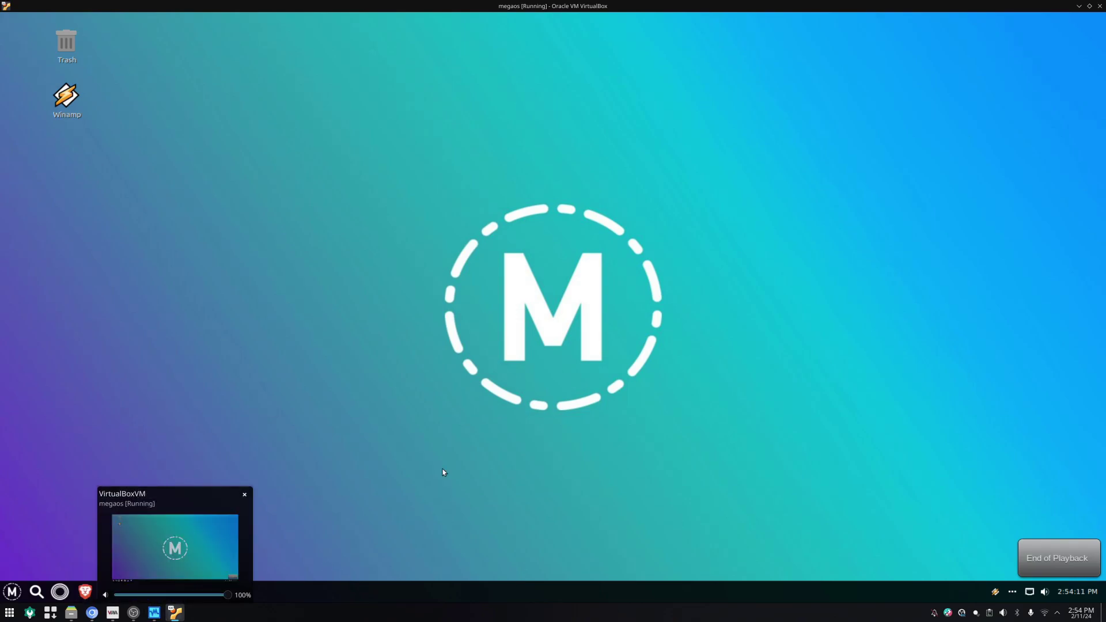